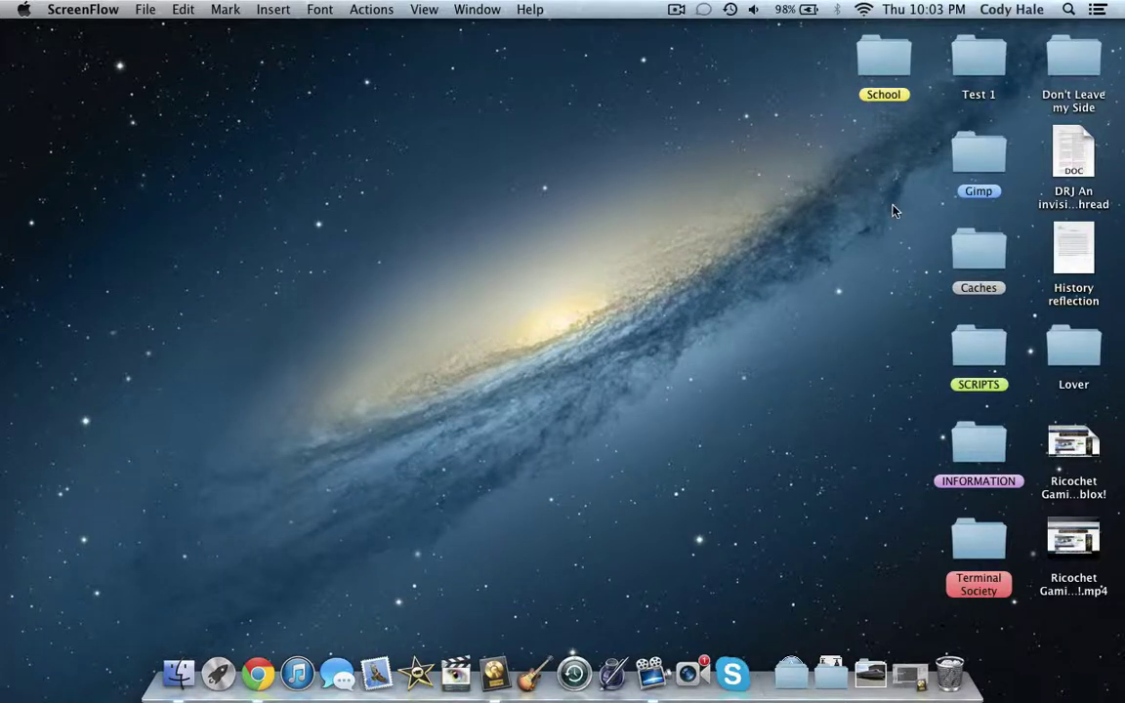
- Restore the minimized Theme 2 project window and rewind the playhead to bar 1
{"action": "left_click", "coordinate": [884, 258]}
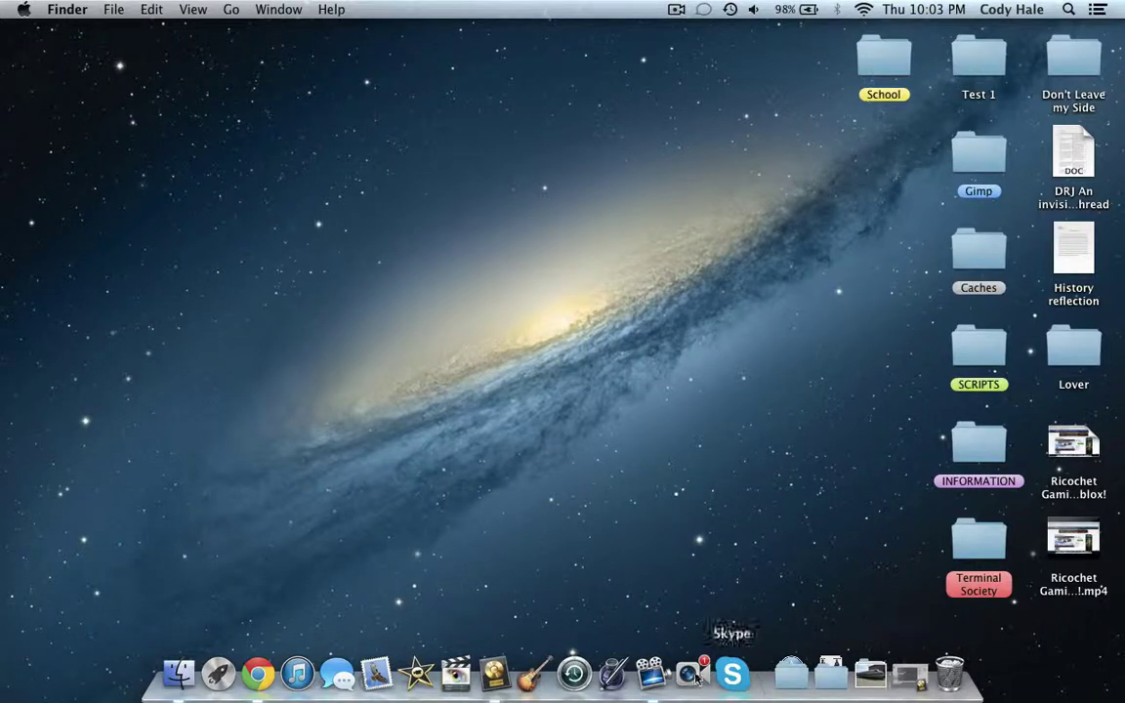
{"action": "left_click", "coordinate": [908, 677]}
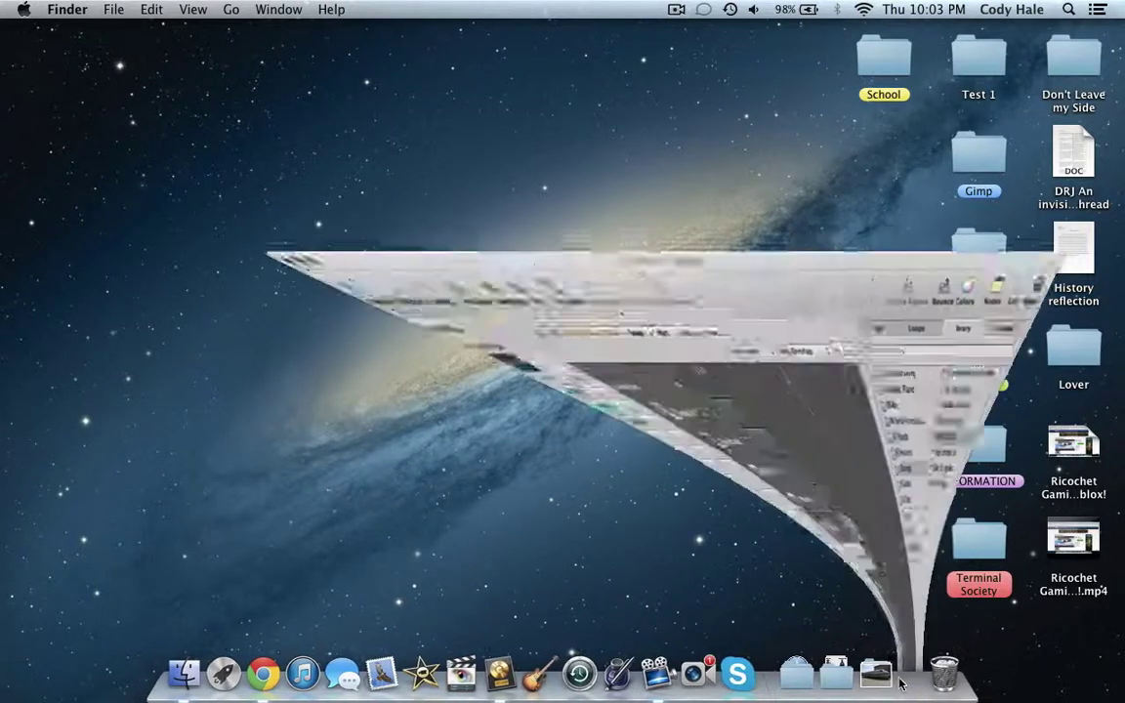
{"action": "scroll", "coordinate": [598, 432], "scroll_direction": "left", "scroll_amount": 20}
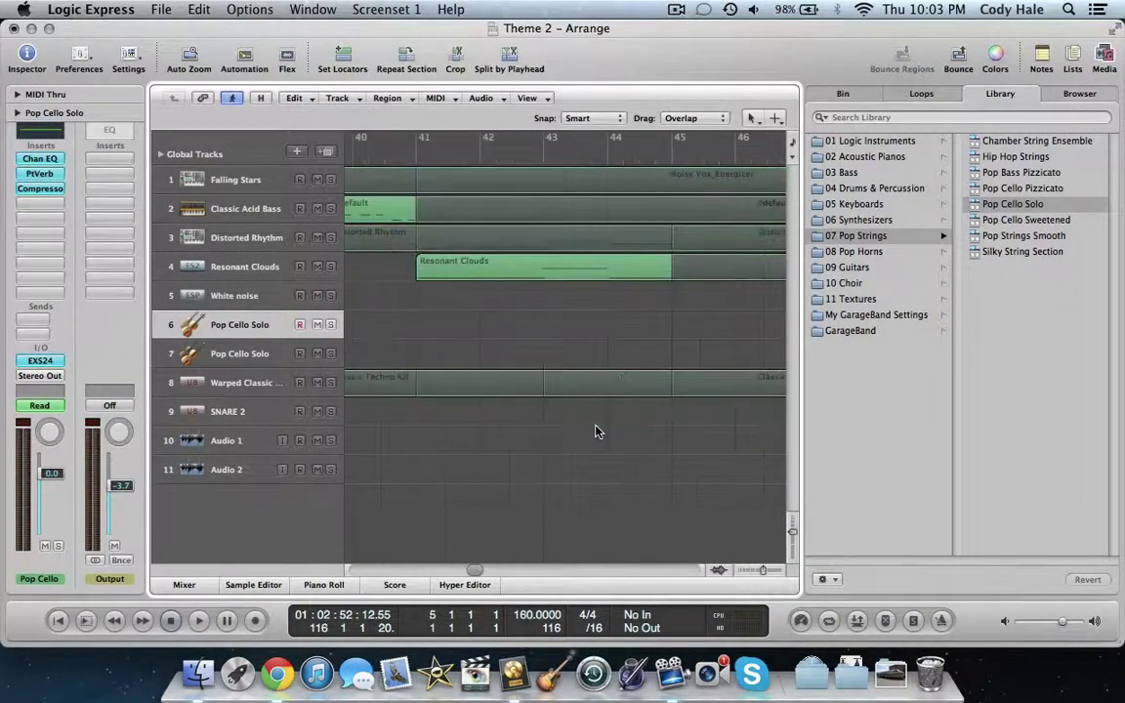
{"action": "key", "text": "Return"}
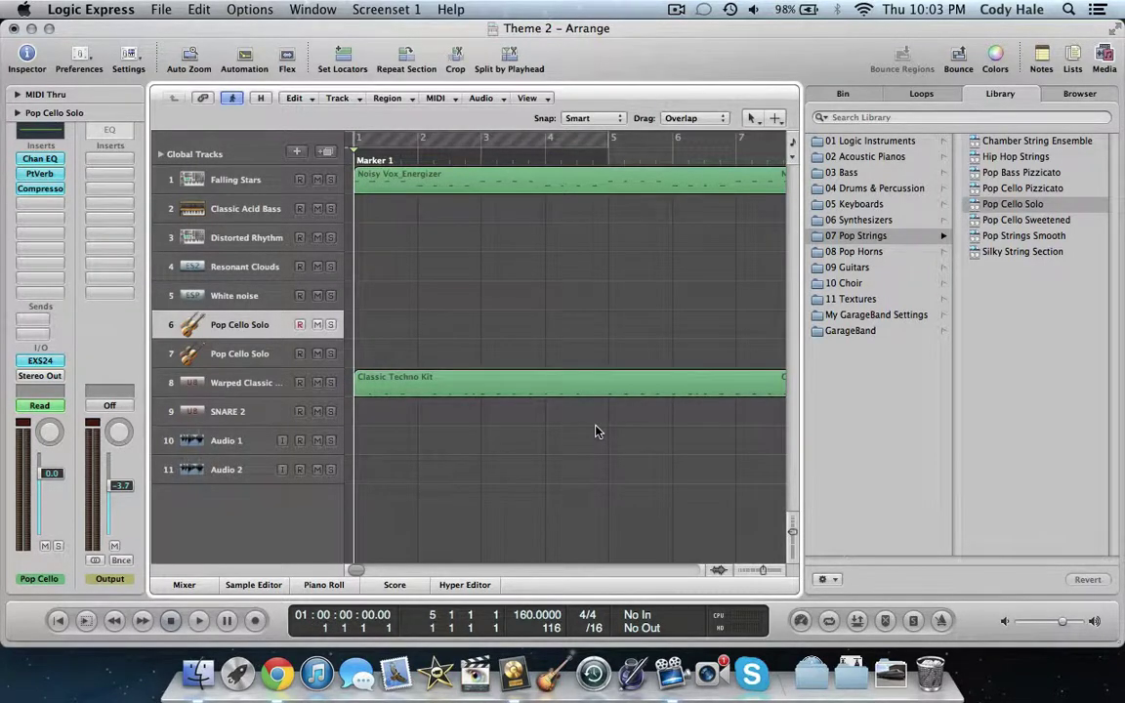
- Close Theme 2 without saving its changes
{"action": "left_click", "coordinate": [14, 28]}
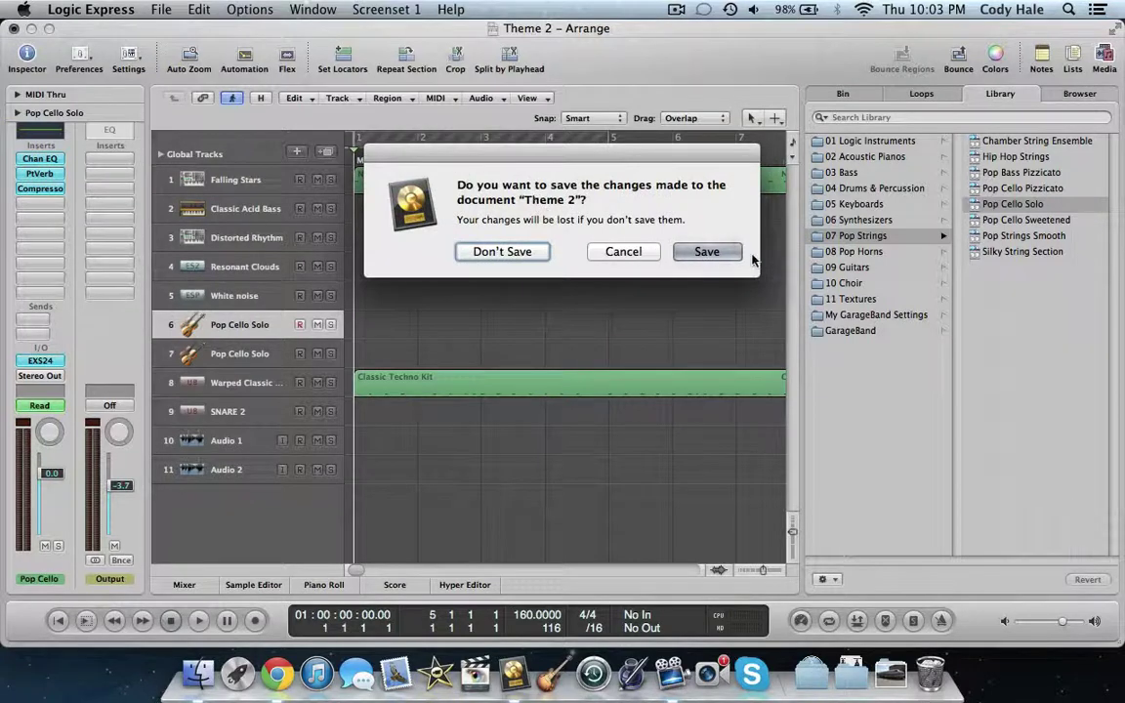
{"action": "left_click", "coordinate": [502, 252]}
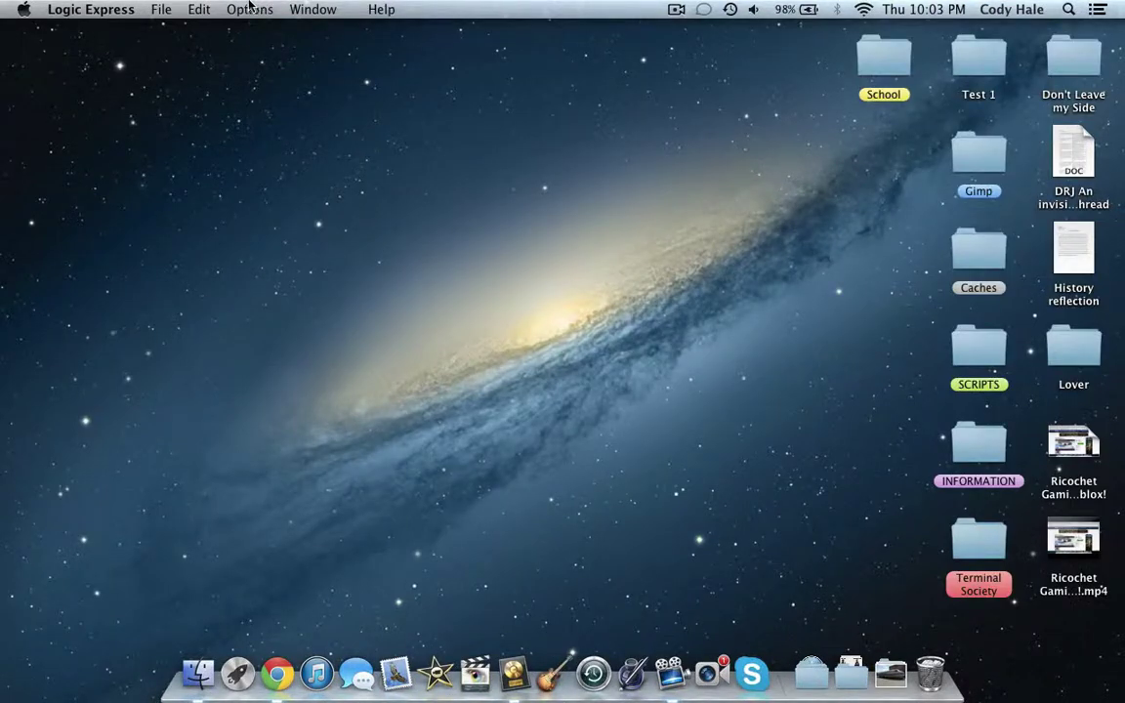
{"action": "left_click", "coordinate": [163, 8]}
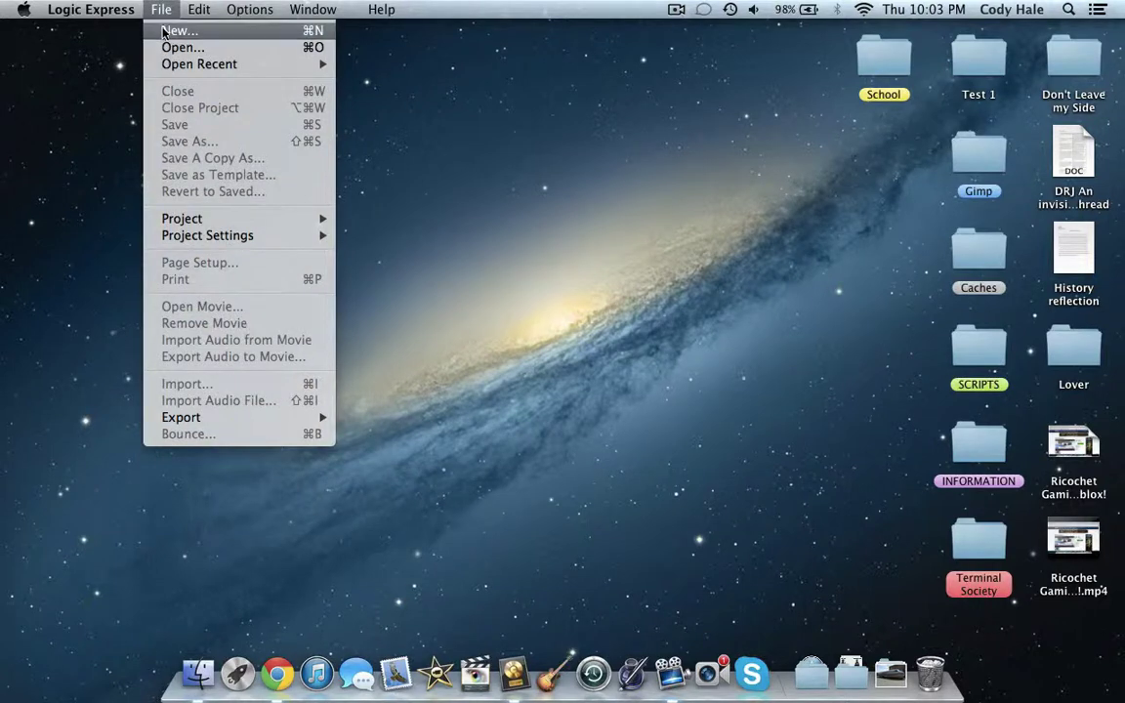
- Create a new project from the Empty Project template with one software instrument track, Inst 1
{"action": "left_click", "coordinate": [165, 33]}
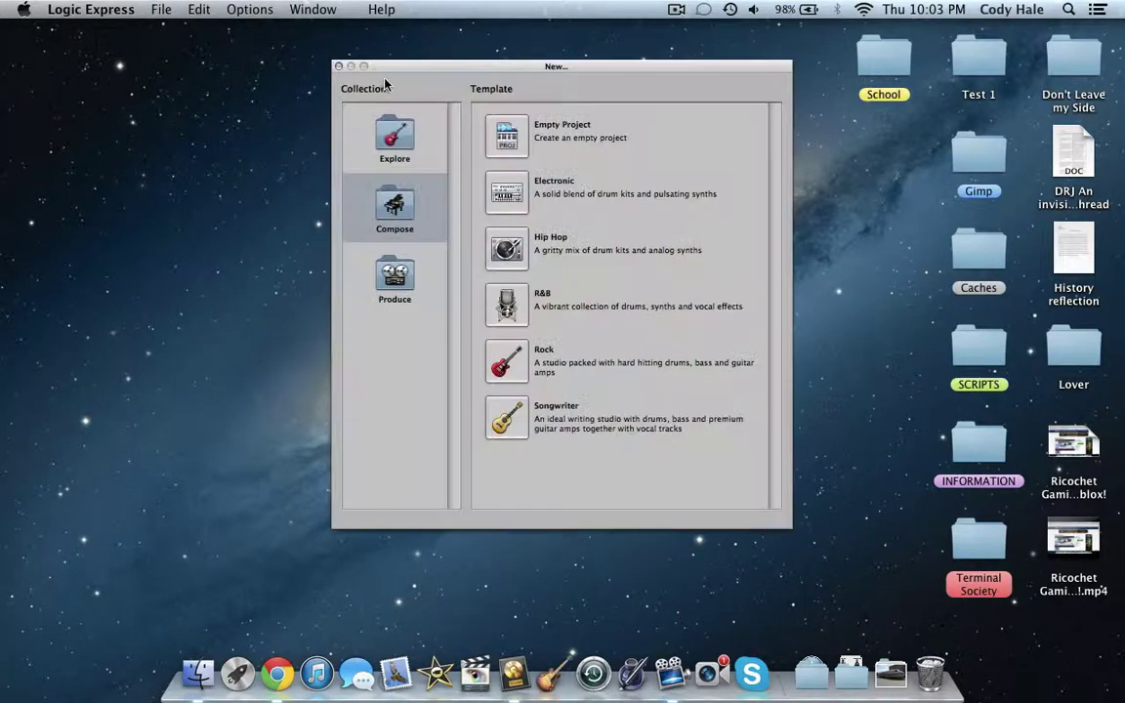
{"action": "double_click", "coordinate": [506, 135]}
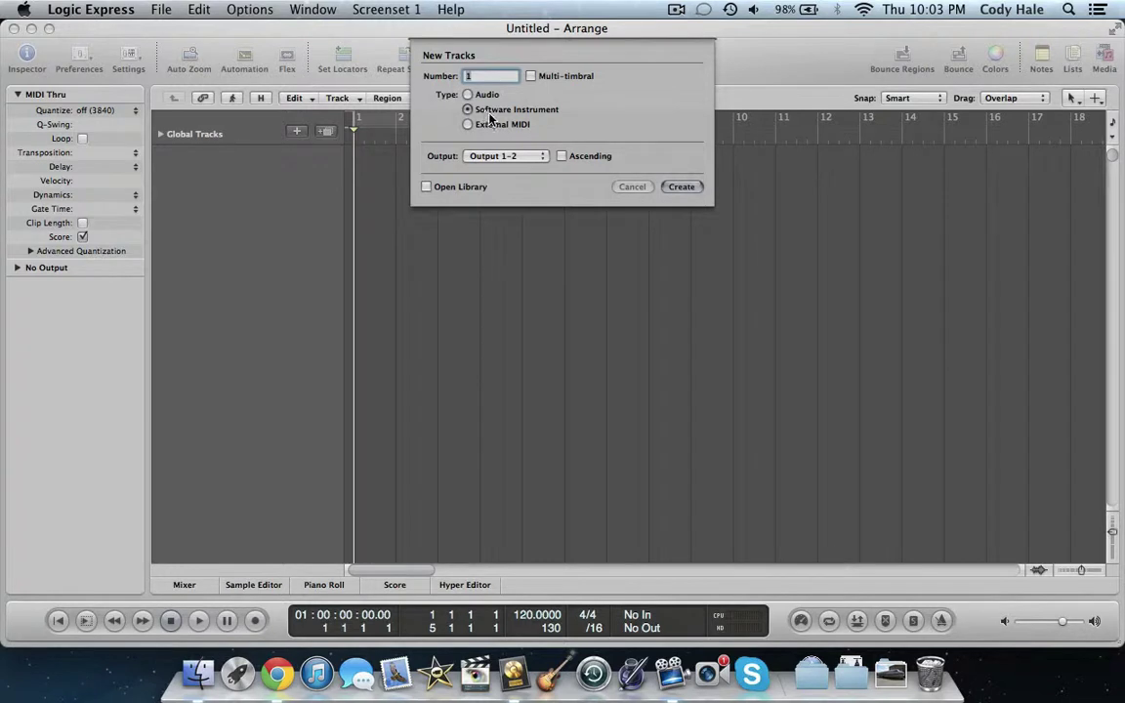
{"action": "left_click", "coordinate": [681, 187]}
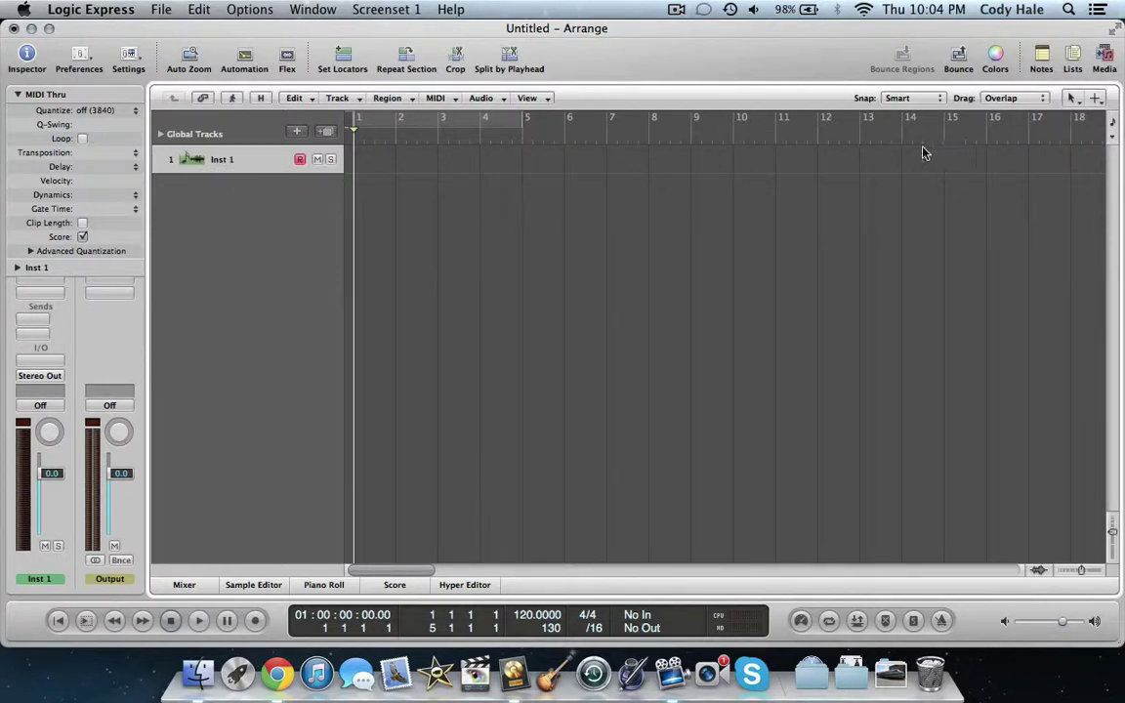
- Load Classic Dub Kit 02 from Library > 04 Drums & Percussion > 03 Ultrabeat Drum Kits onto track 1
{"action": "left_click", "coordinate": [1102, 58]}
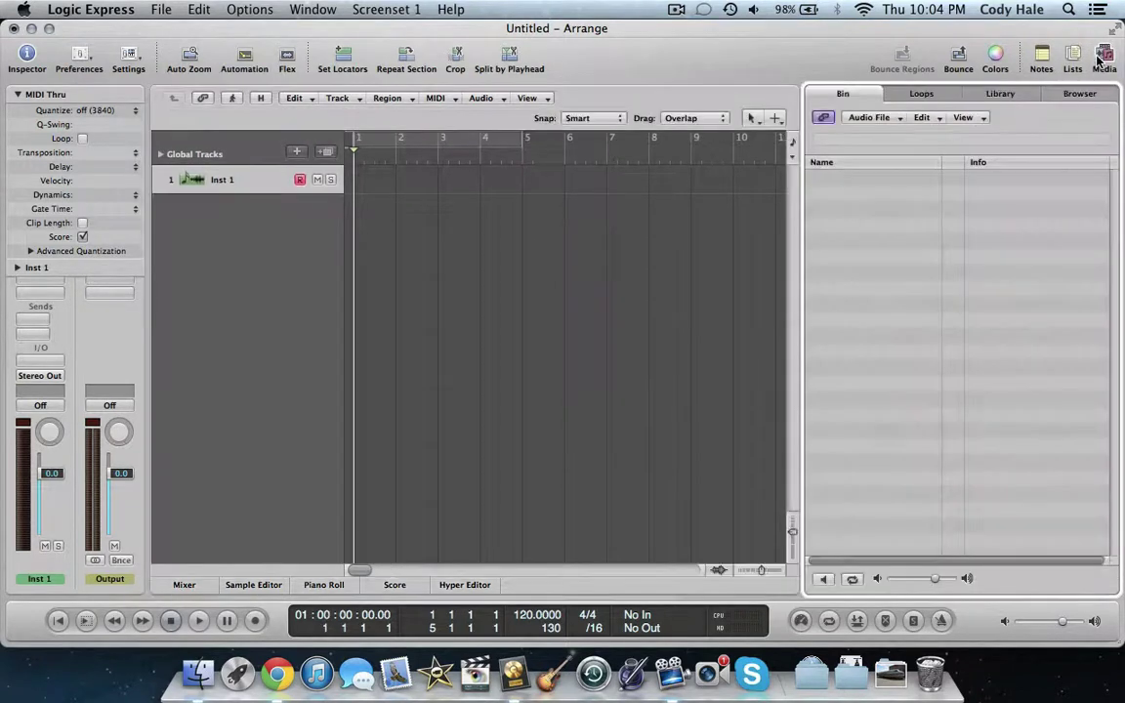
{"action": "left_click", "coordinate": [998, 95]}
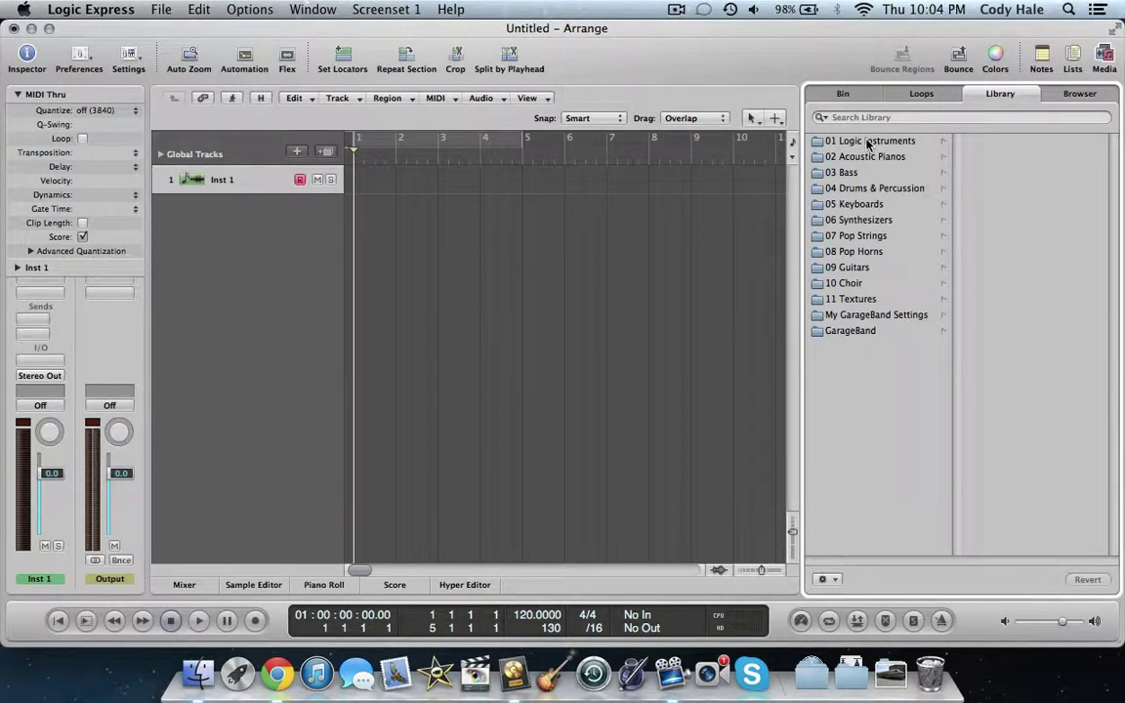
{"action": "left_click", "coordinate": [867, 189]}
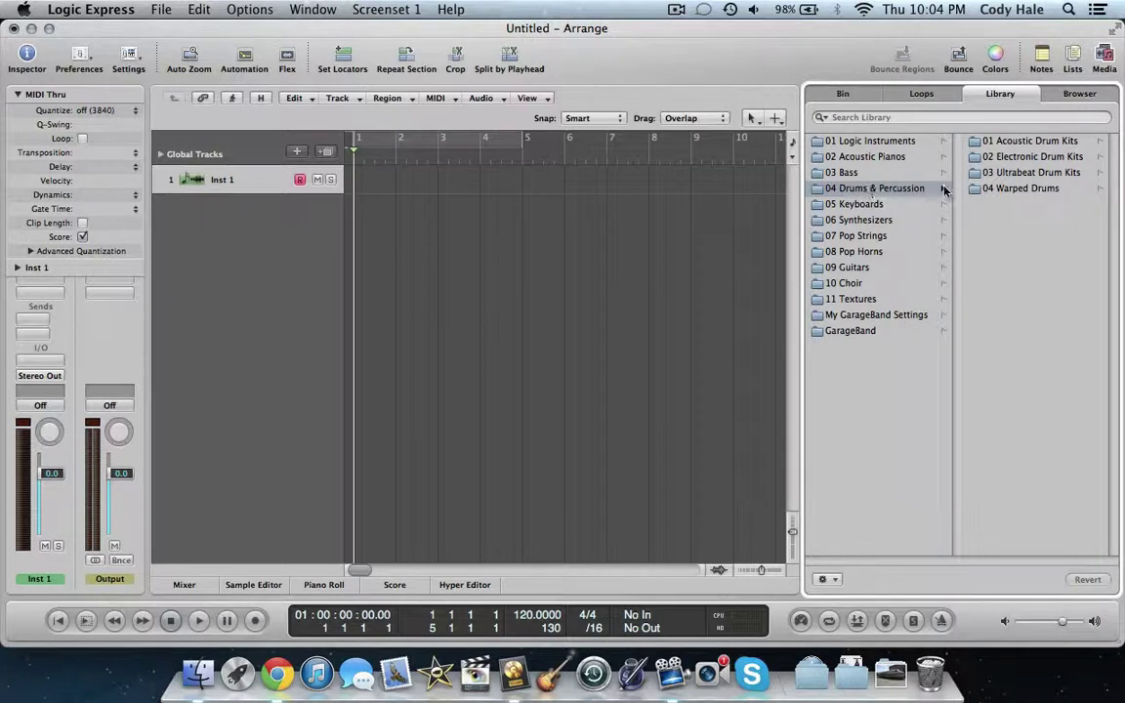
{"action": "left_click", "coordinate": [1013, 175]}
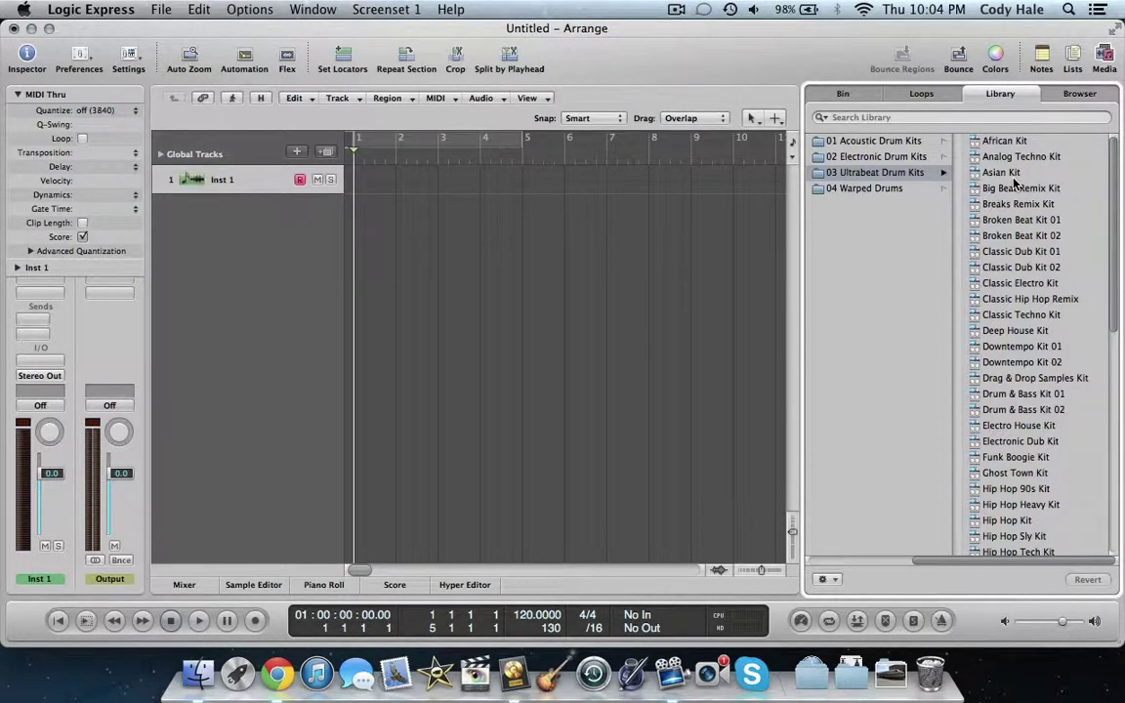
{"action": "left_click", "coordinate": [1017, 268]}
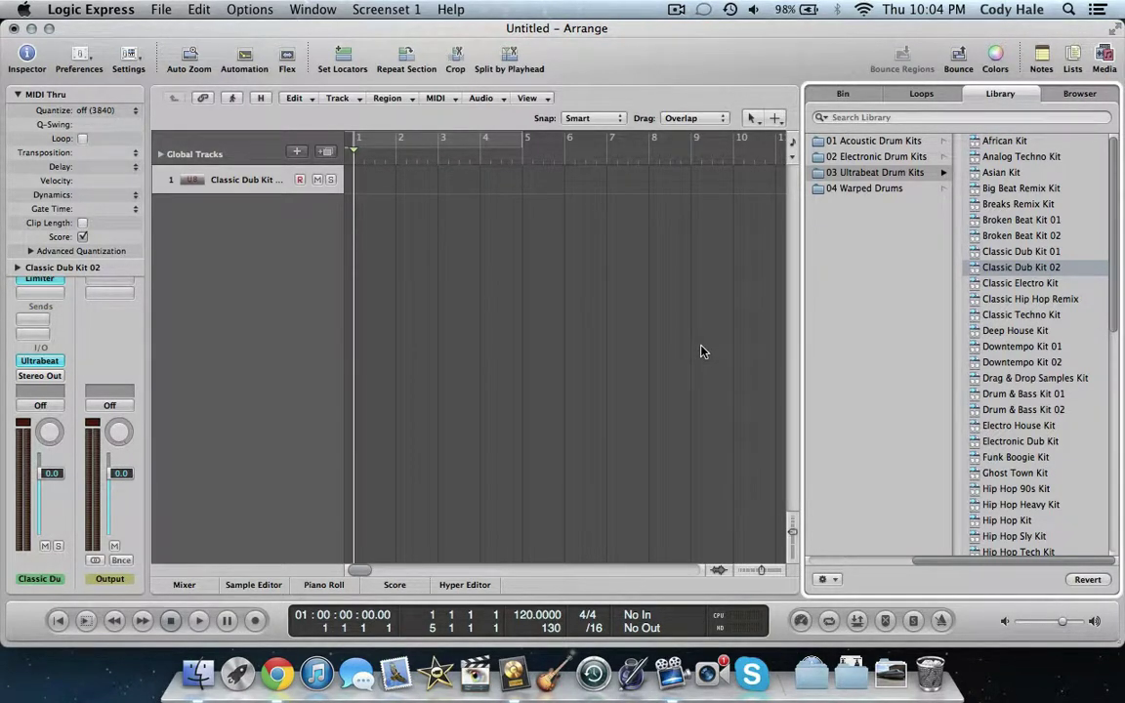
- Show the Musical Typing keyboard with Caps Lock and drag it toward the arrange centre
{"action": "key", "text": "Caps_Lock"}
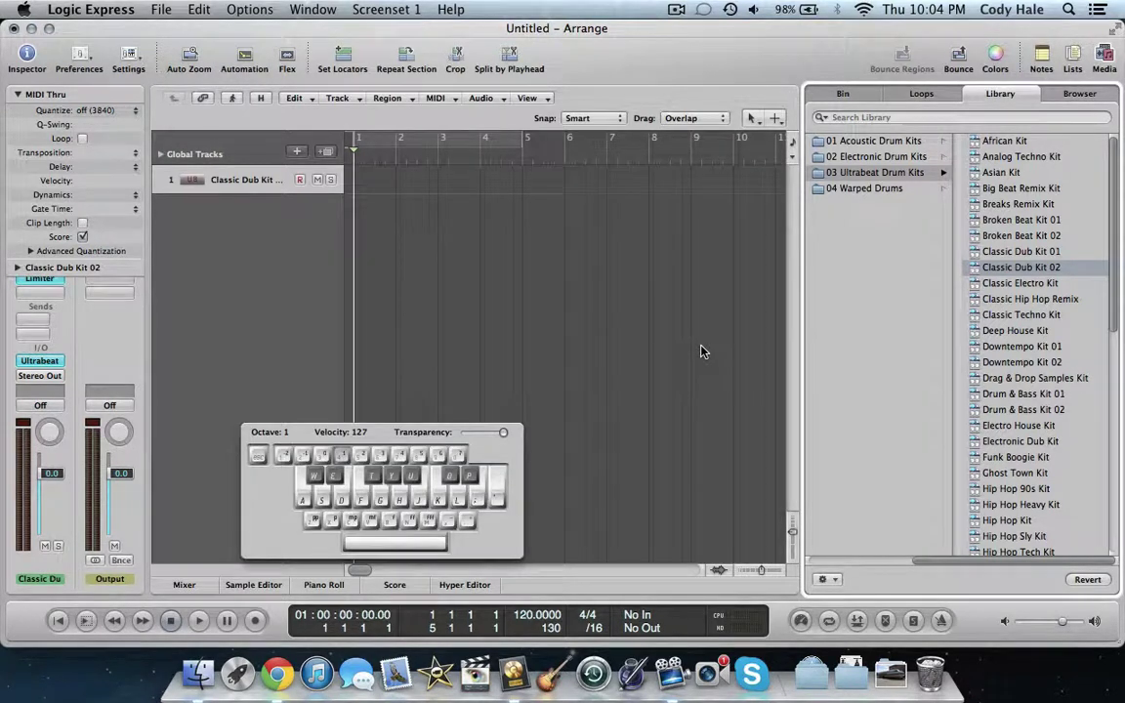
{"action": "left_click_drag", "start_coordinate": [382, 435], "coordinate": [525, 307]}
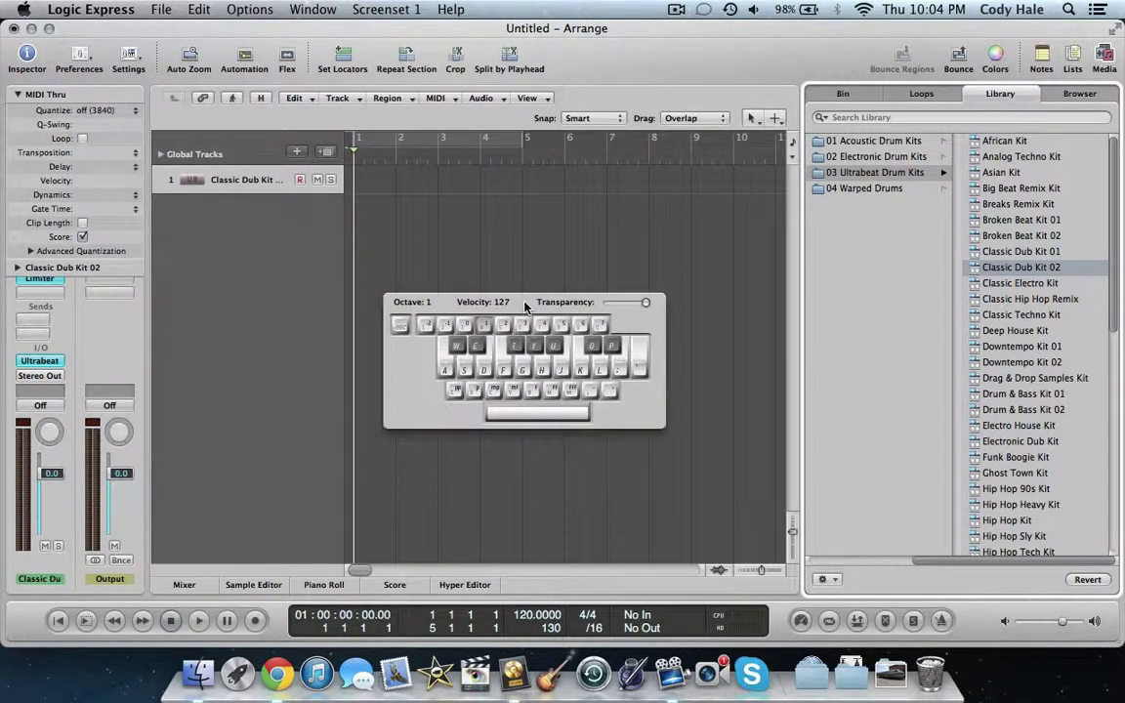
{"action": "left_click", "coordinate": [117, 7]}
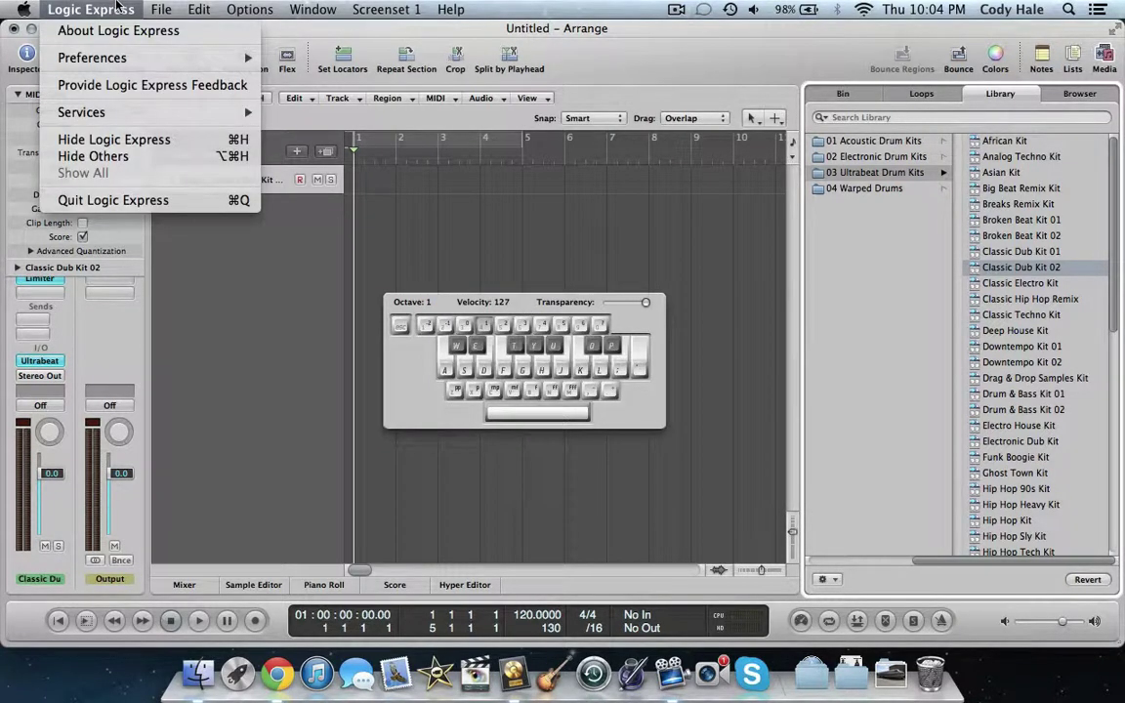
{"action": "left_click", "coordinate": [117, 6]}
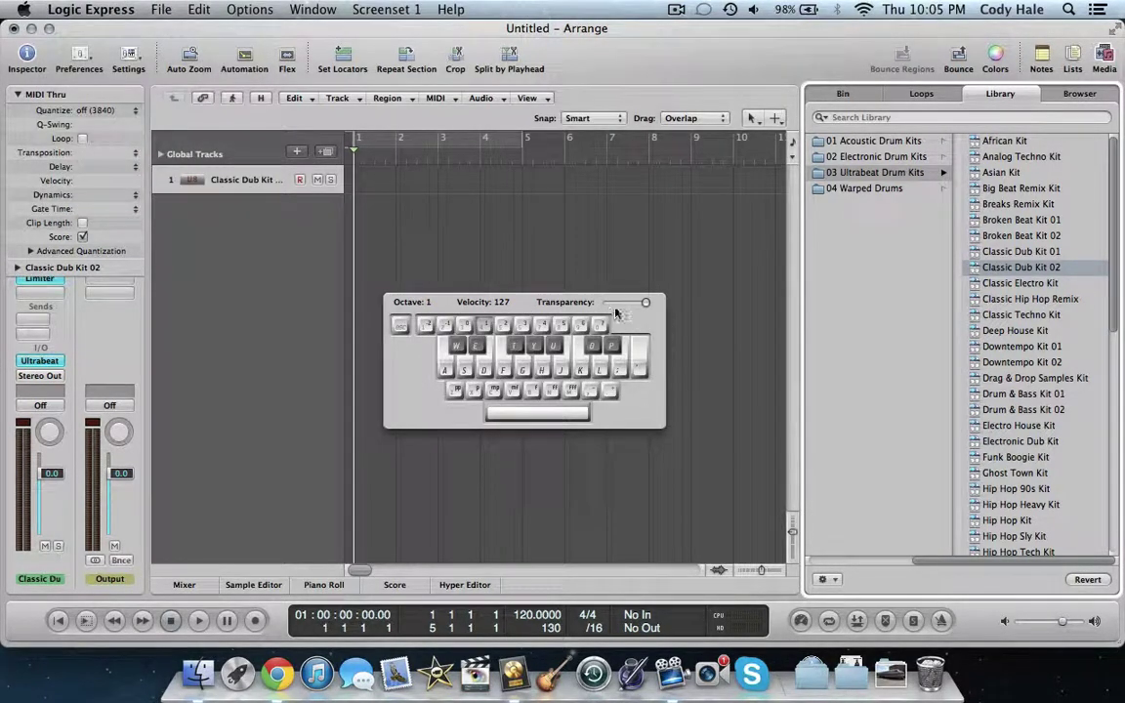
- Make the Musical Typing keyboard fully opaque and position it over the middle of the arrange area
{"action": "left_click_drag", "start_coordinate": [644, 304], "coordinate": [576, 310]}
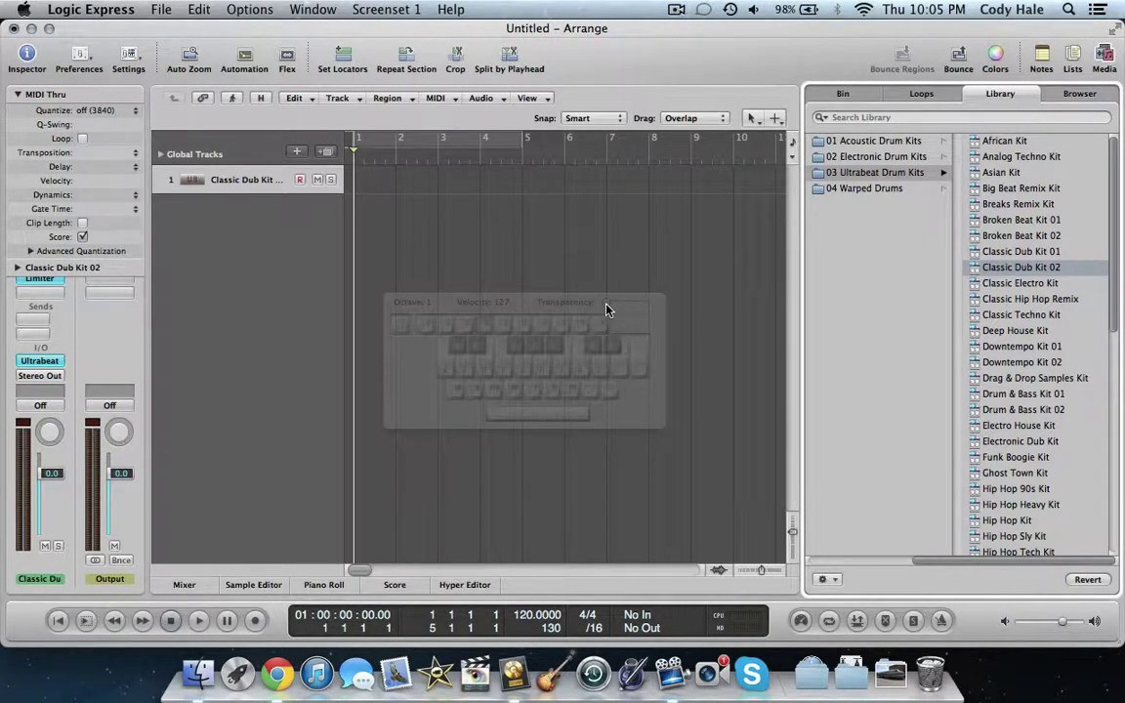
{"action": "left_click_drag", "start_coordinate": [605, 309], "coordinate": [603, 310]}
{"action": "left_click_drag", "start_coordinate": [605, 309], "coordinate": [646, 303]}
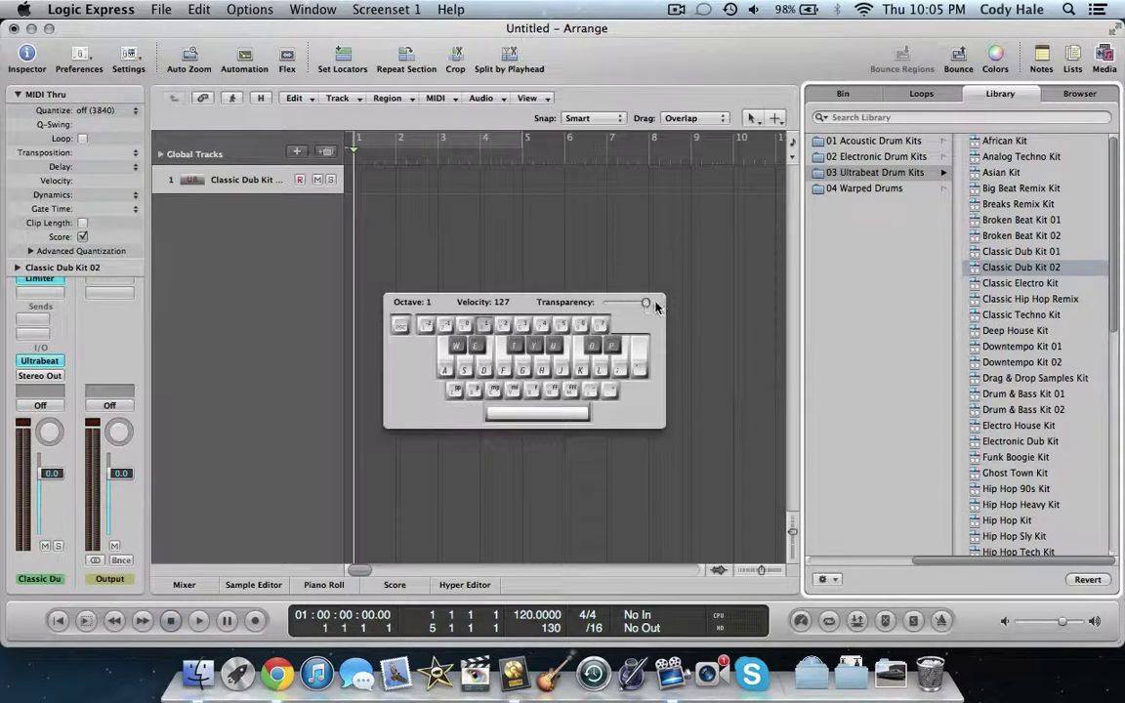
{"action": "left_click_drag", "start_coordinate": [576, 298], "coordinate": [603, 256]}
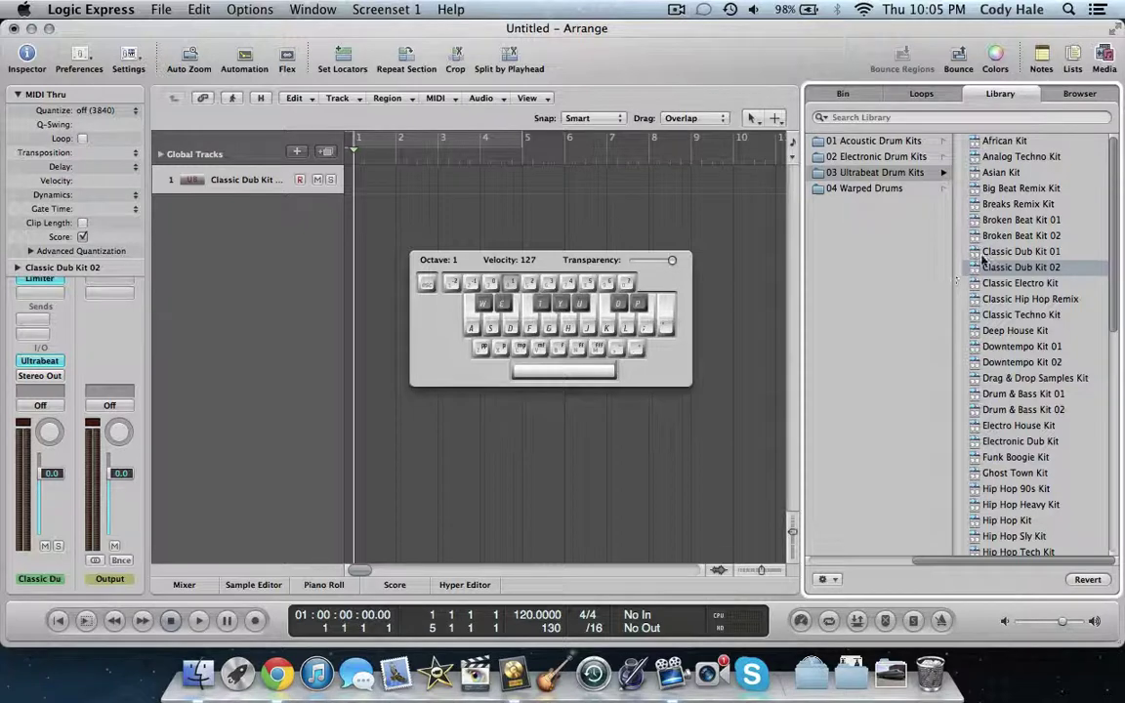
{"action": "scroll", "coordinate": [1005, 200], "scroll_direction": "left", "scroll_amount": 1}
{"action": "left_click_drag", "start_coordinate": [508, 258], "coordinate": [500, 252]}
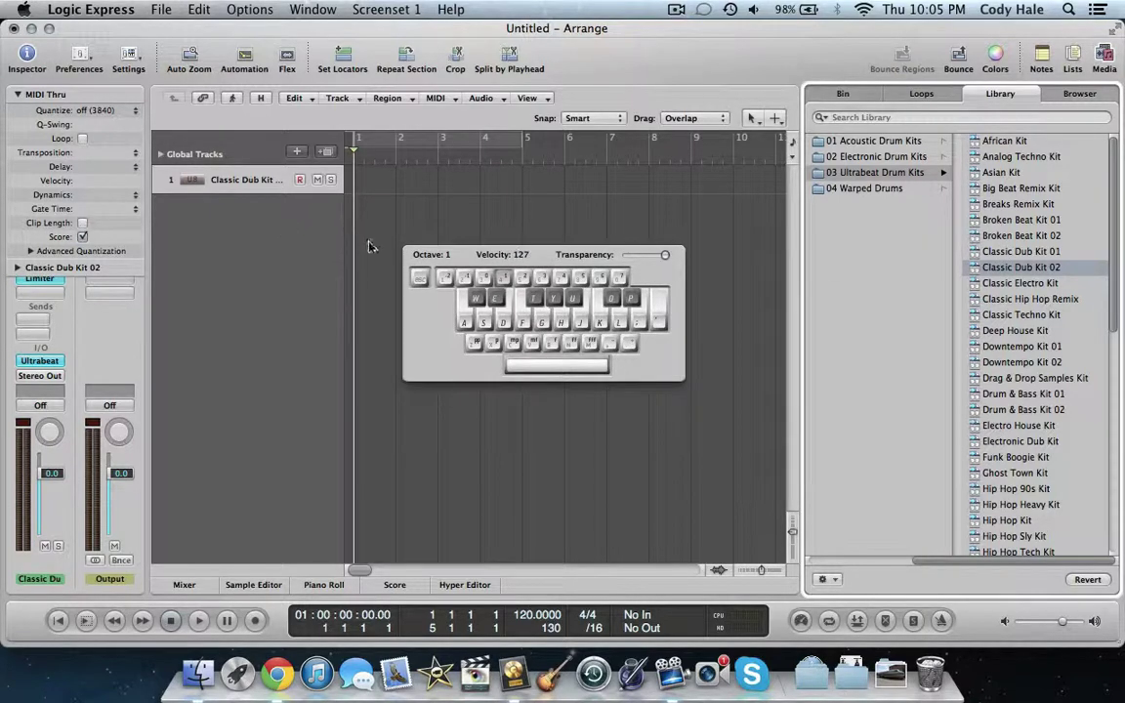
{"action": "key", "text": "ctrl+period"}
{"action": "left_click", "coordinate": [1001, 171]}
{"action": "key", "text": "a"}
{"action": "key", "text": "a"}
{"action": "key", "text": "a"}
{"action": "key", "text": "a"}
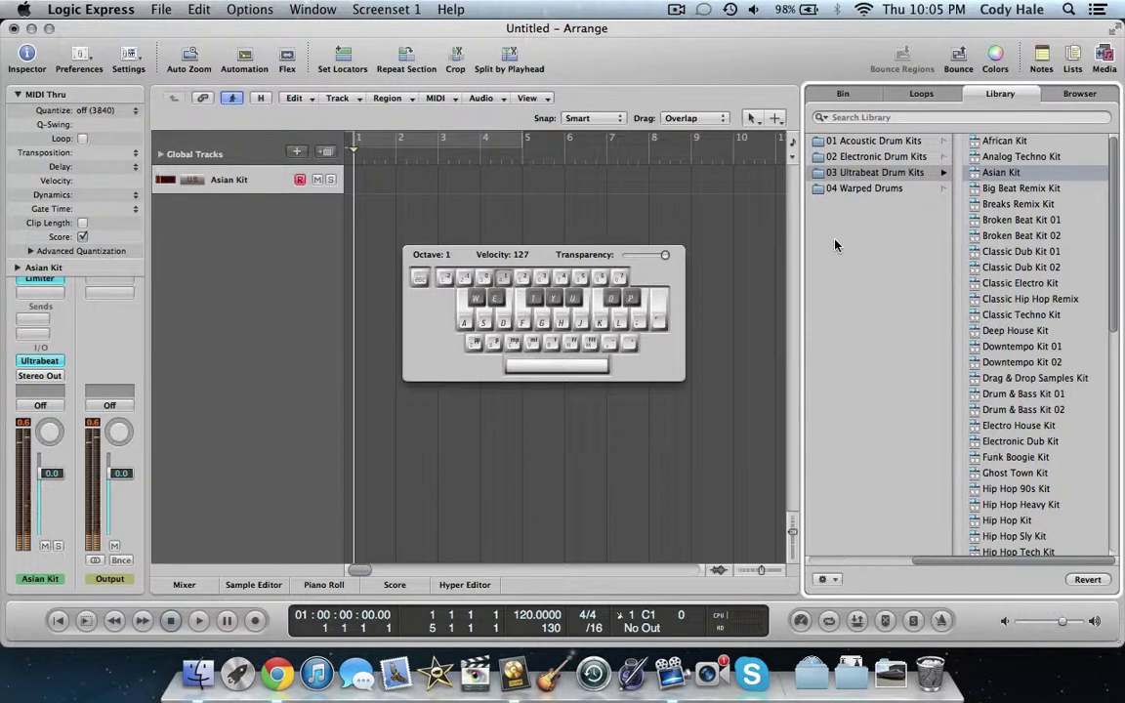
{"action": "left_click", "coordinate": [984, 157]}
{"action": "key", "text": "a"}
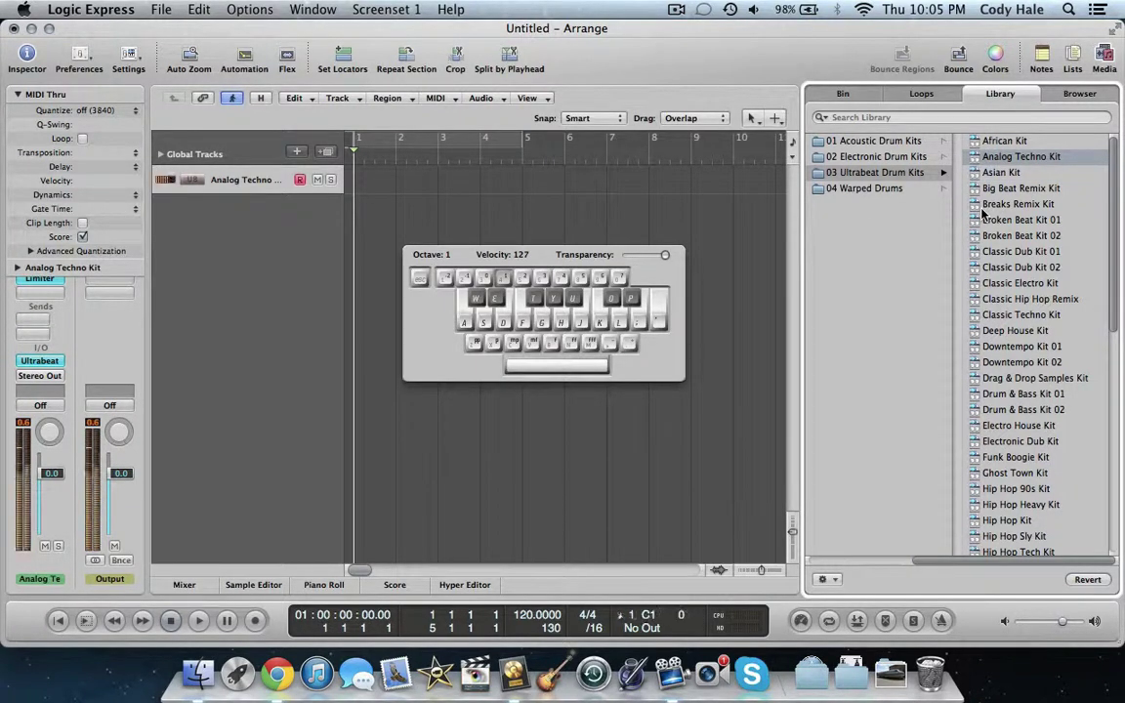
{"action": "left_click", "coordinate": [1008, 189]}
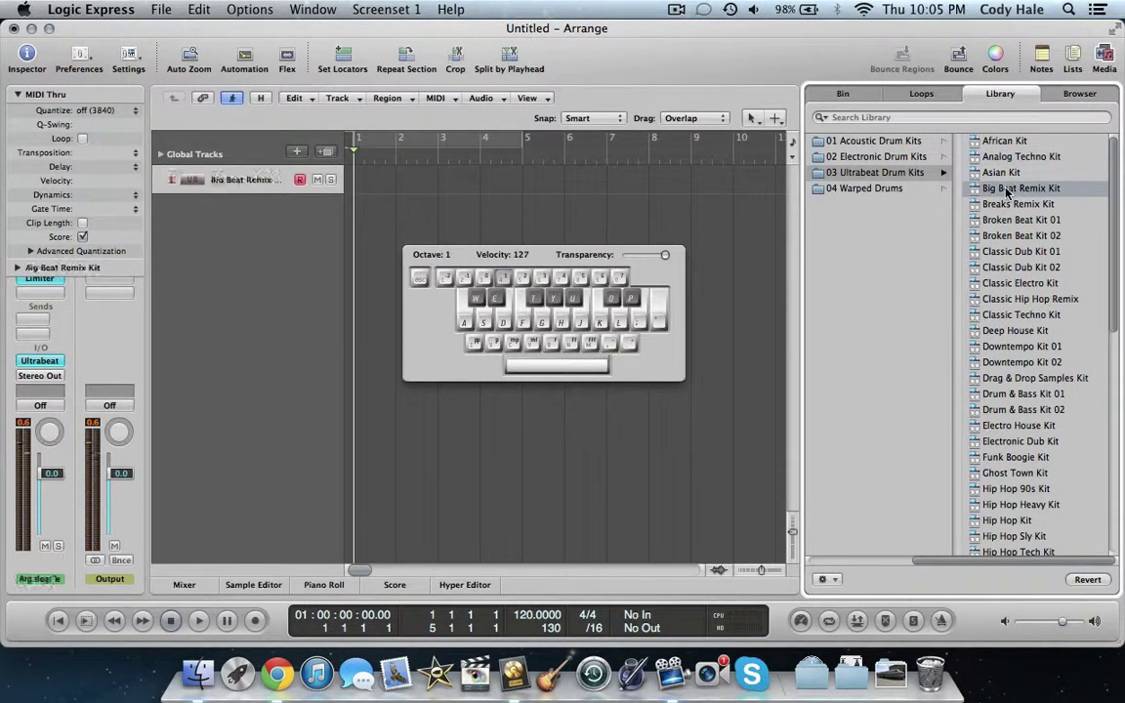
{"action": "key", "text": "a"}
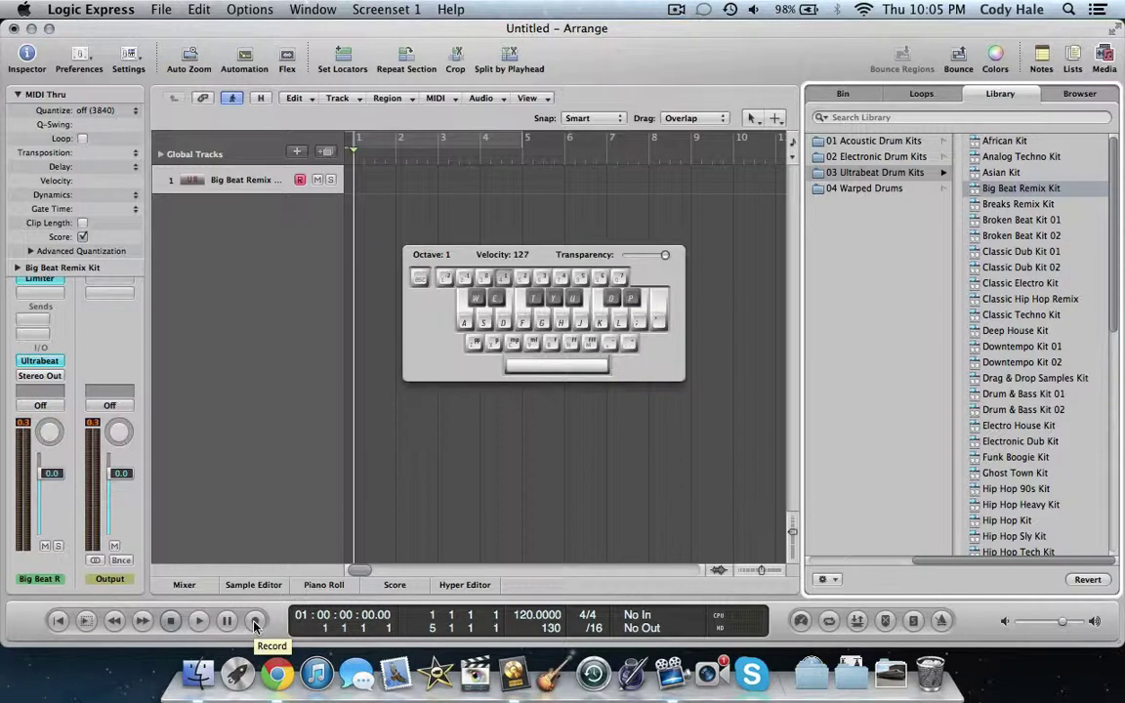
{"action": "key", "text": "a"}
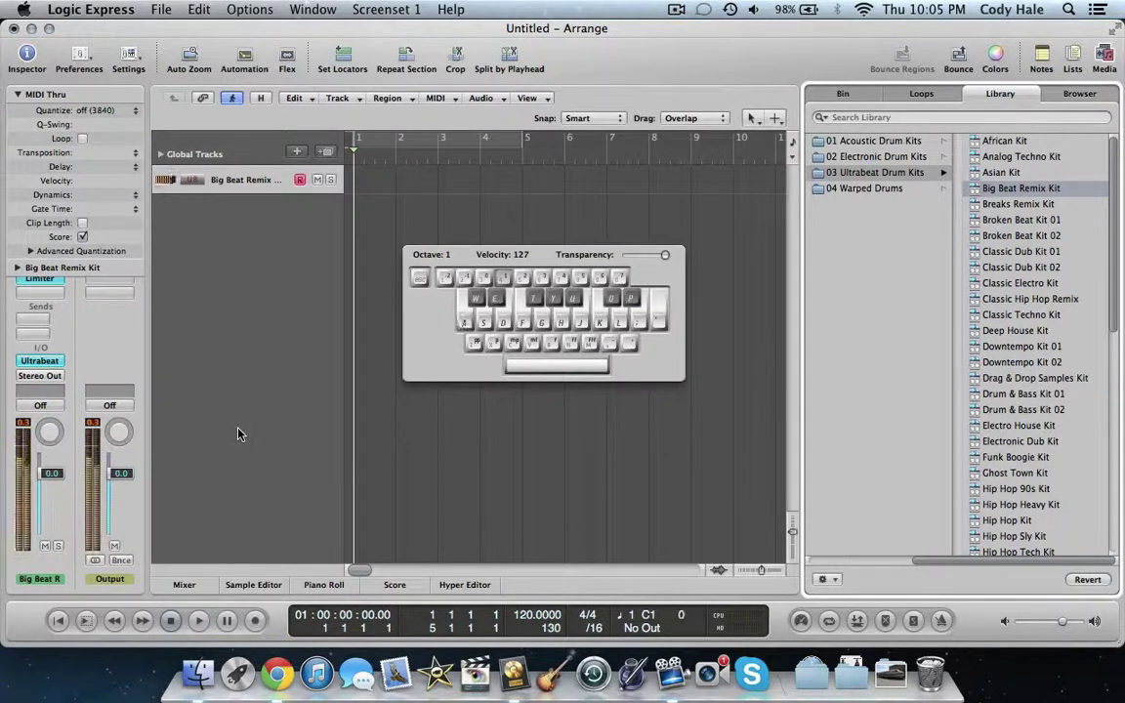
{"action": "key", "text": "s"}
{"action": "key", "text": "s"}
{"action": "key", "text": "s"}
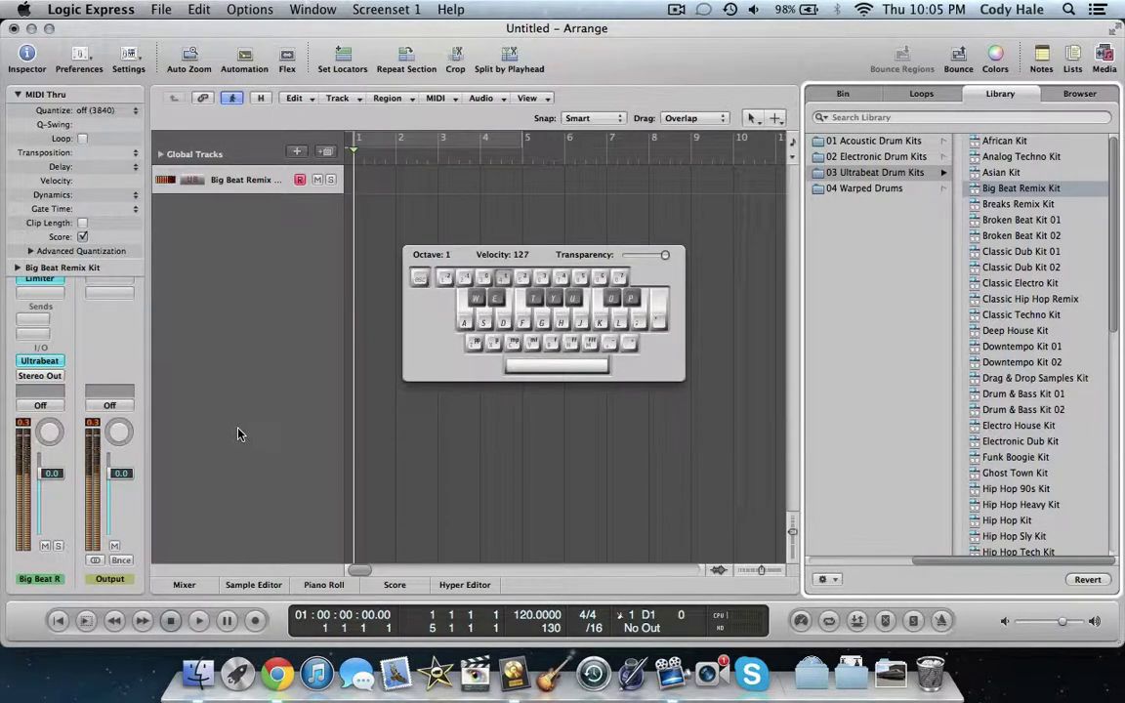
{"action": "key", "text": "s"}
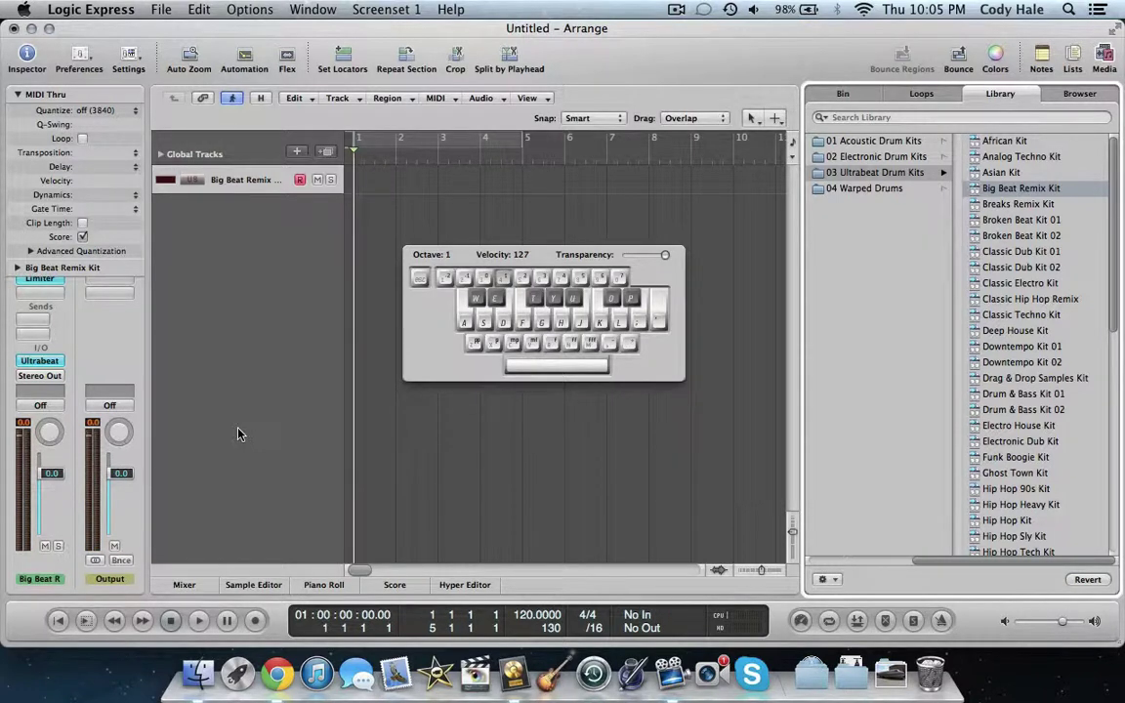
{"action": "key", "text": "a"}
{"action": "key", "text": "a"}
{"action": "key", "text": "a"}
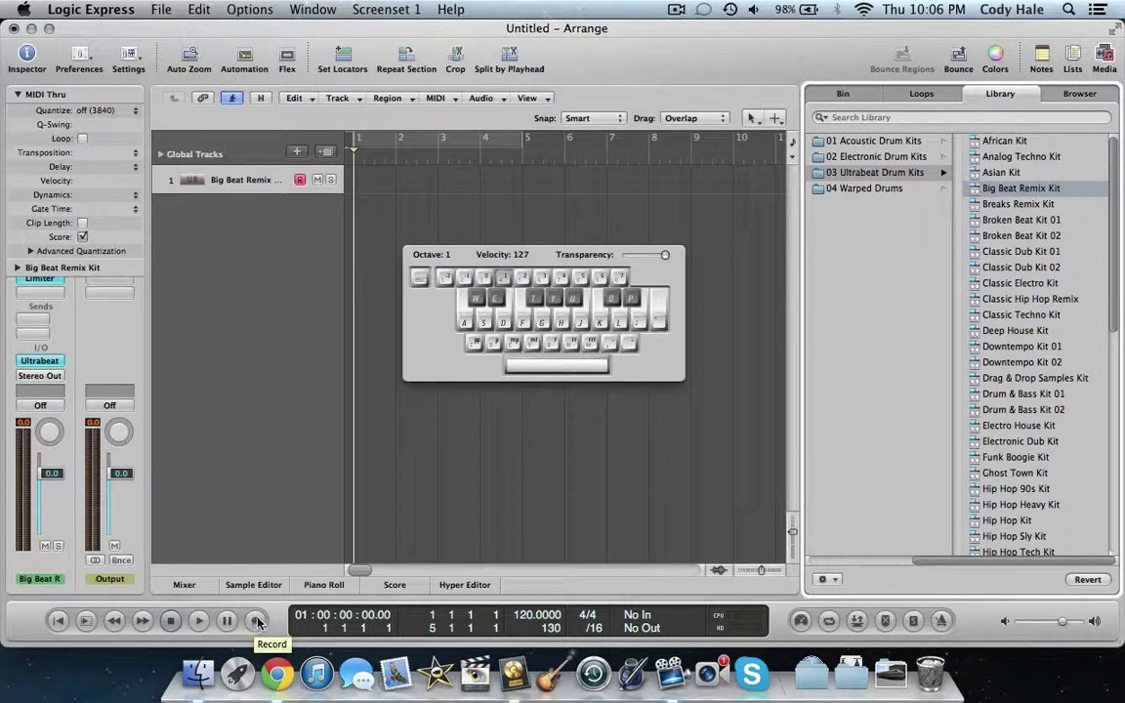
- Record a short drum beat on track 1 from bar 1, then return the playhead to bar 1
{"action": "left_click_drag", "start_coordinate": [459, 257], "coordinate": [453, 286]}
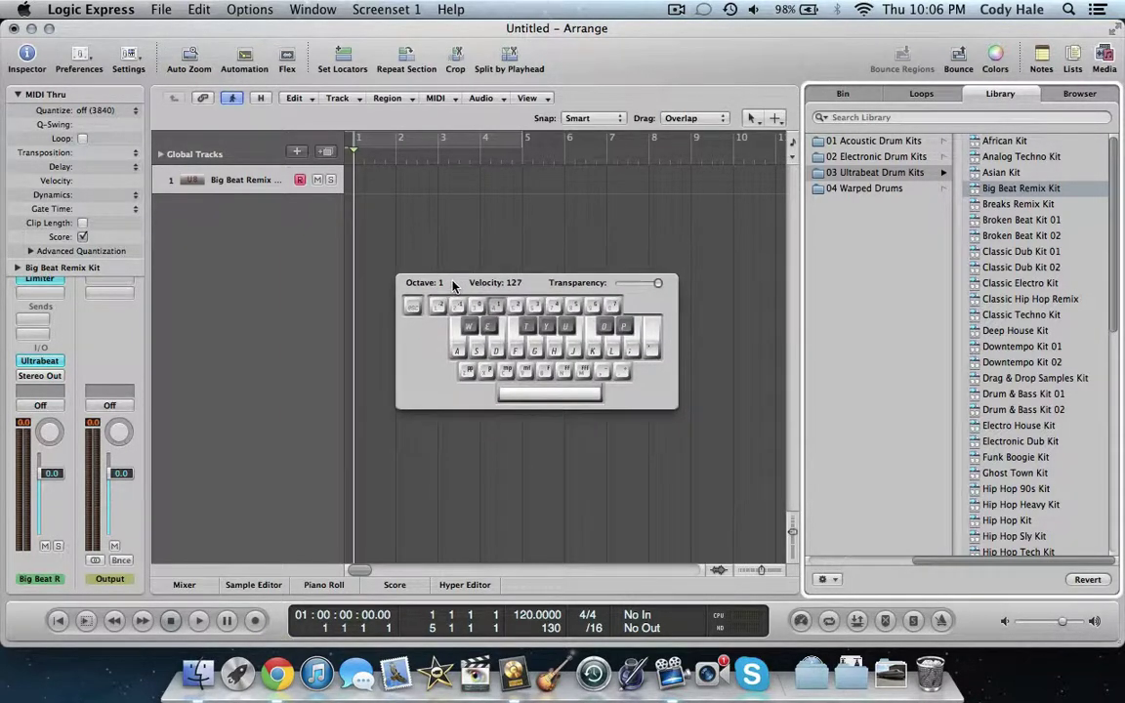
{"action": "left_click", "coordinate": [256, 622]}
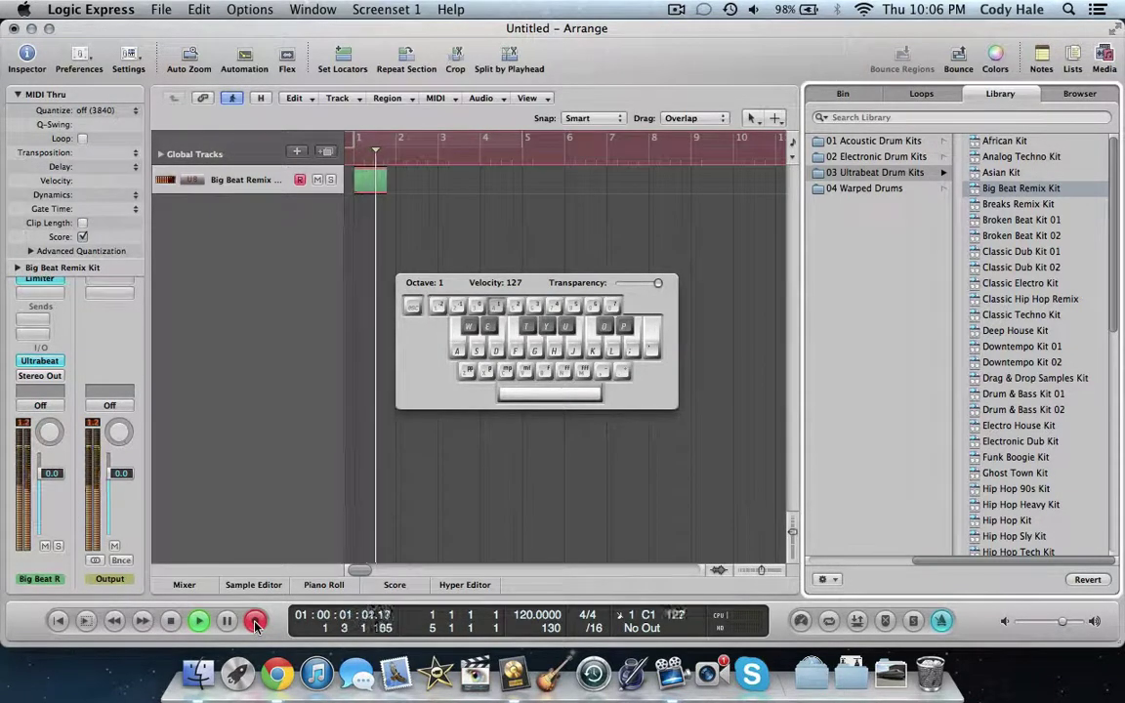
{"action": "key", "text": "space"}
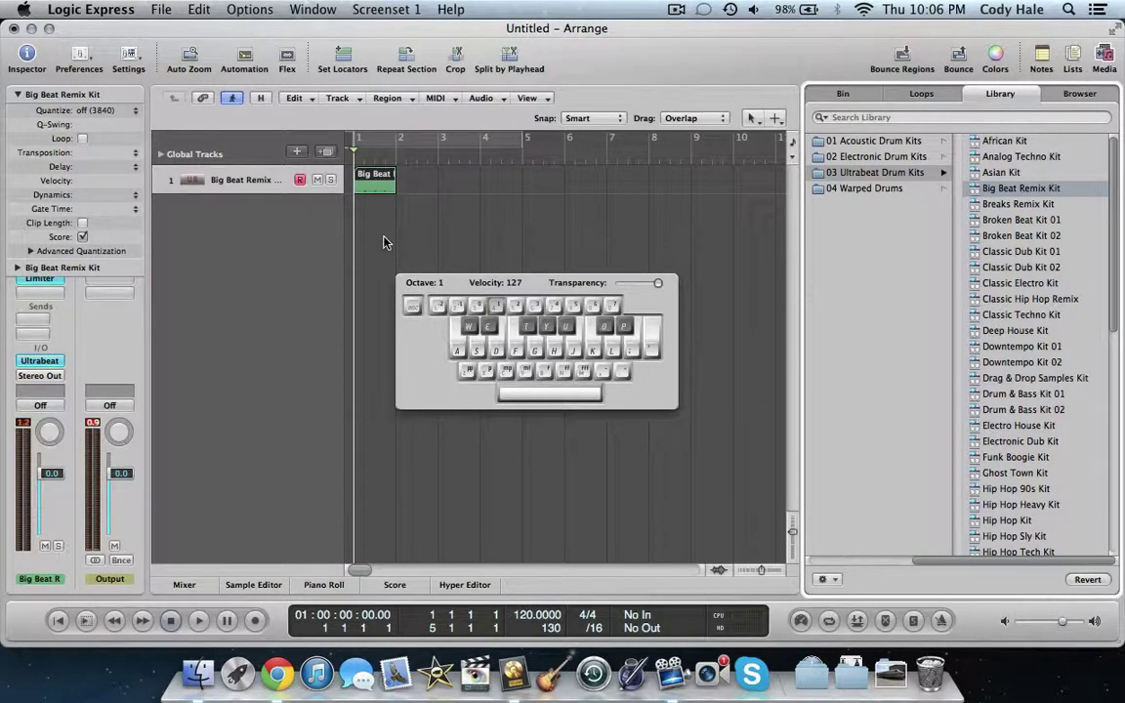
{"action": "left_click", "coordinate": [365, 147]}
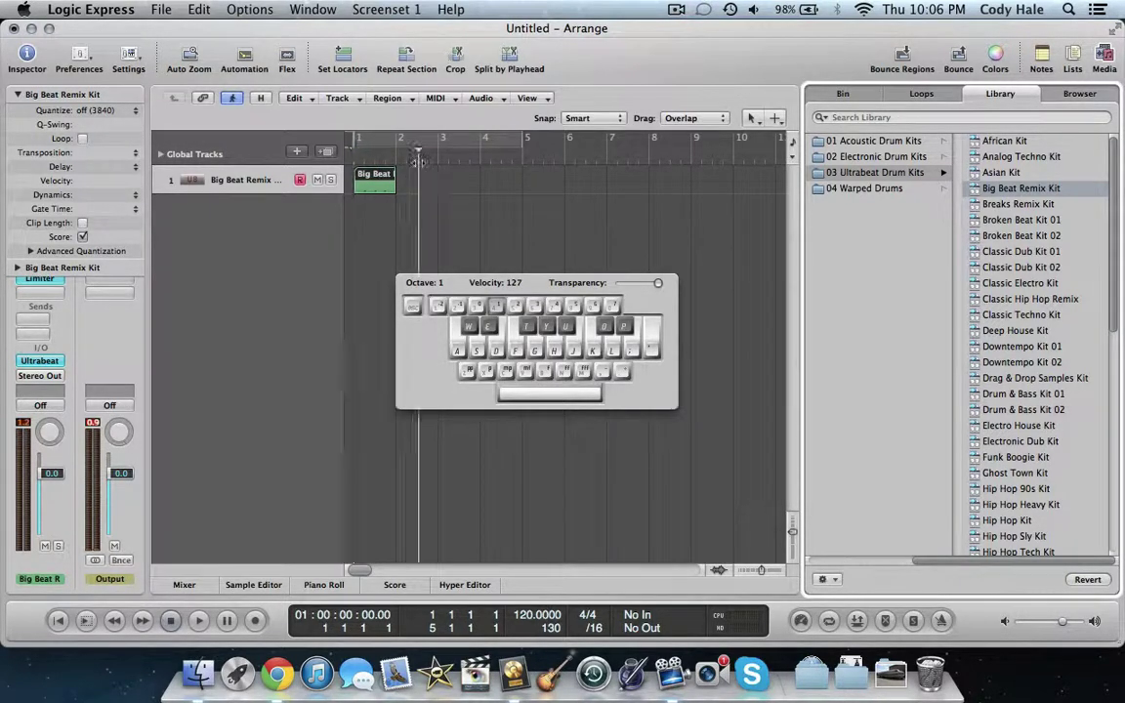
{"action": "left_click", "coordinate": [361, 148]}
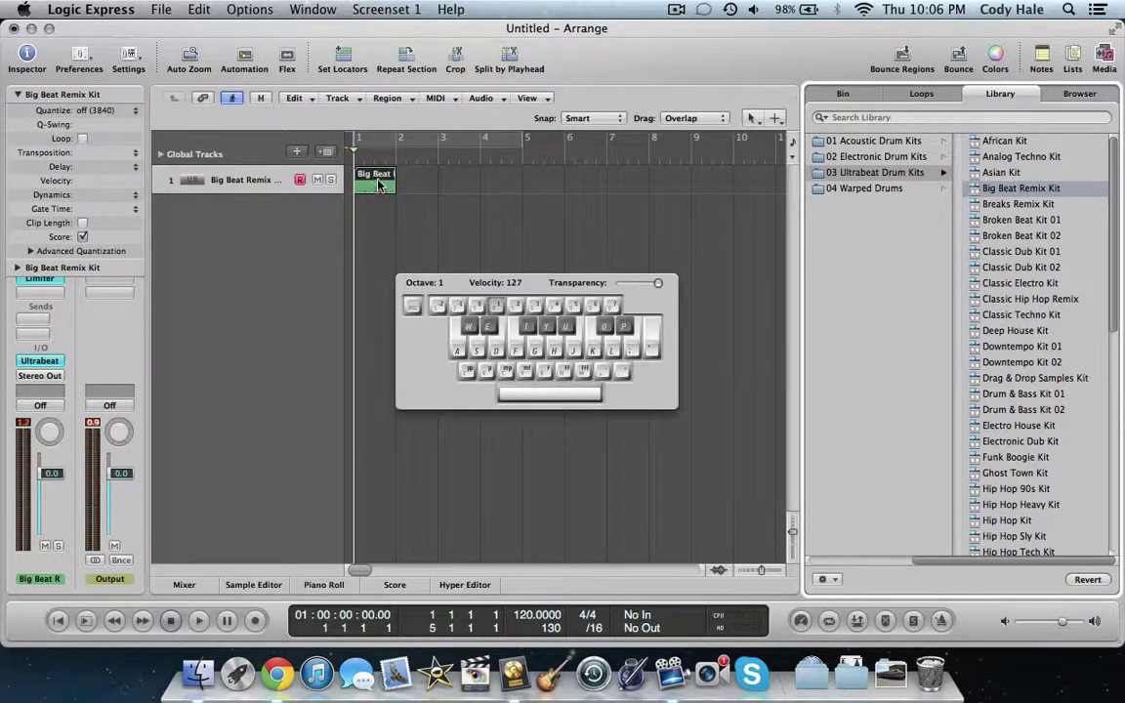
- Open the recorded beat region in the Piano Roll
{"action": "left_click", "coordinate": [122, 115]}
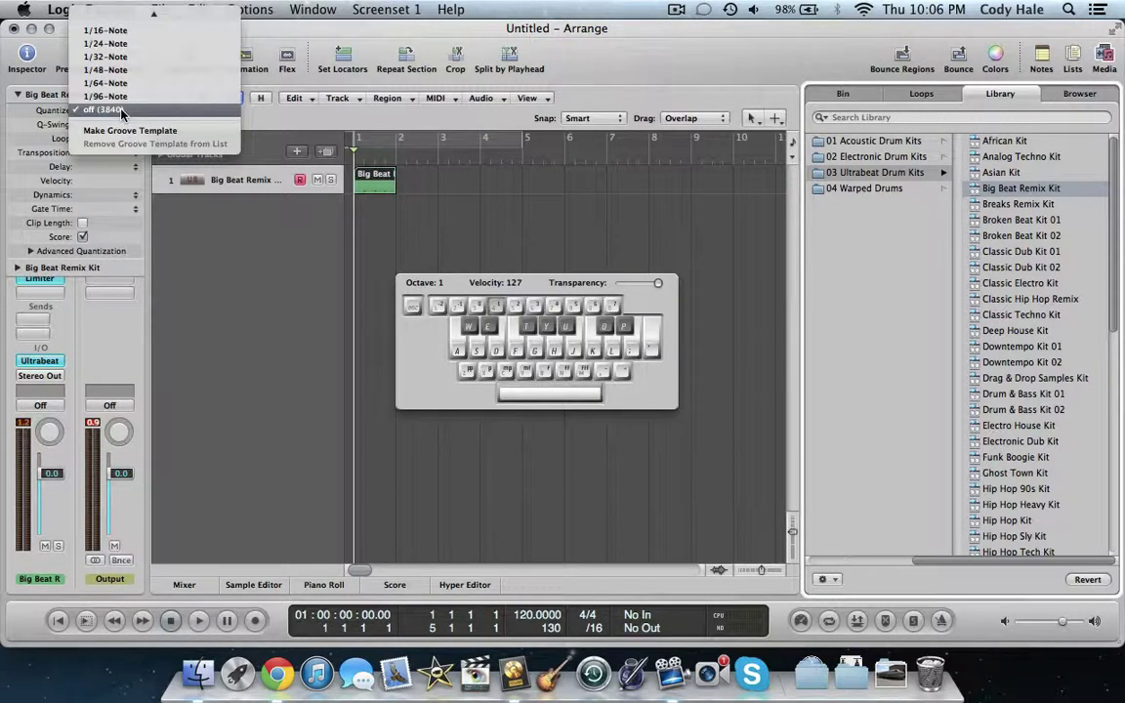
{"action": "left_click", "coordinate": [362, 197]}
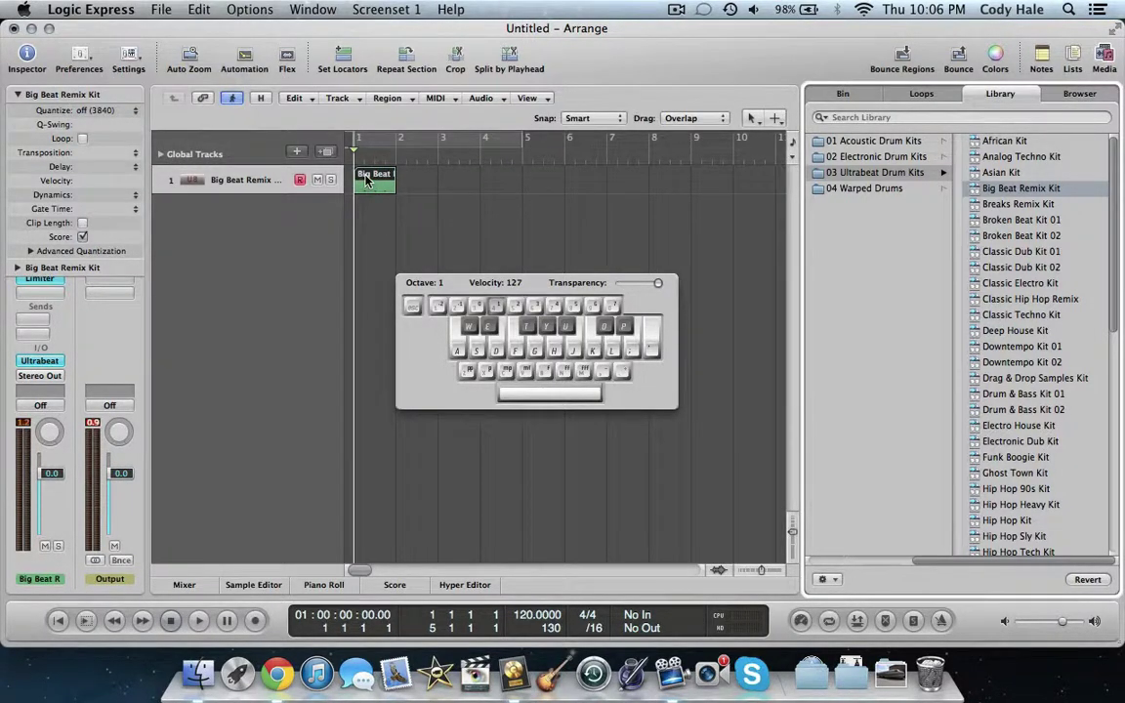
{"action": "double_click", "coordinate": [365, 181]}
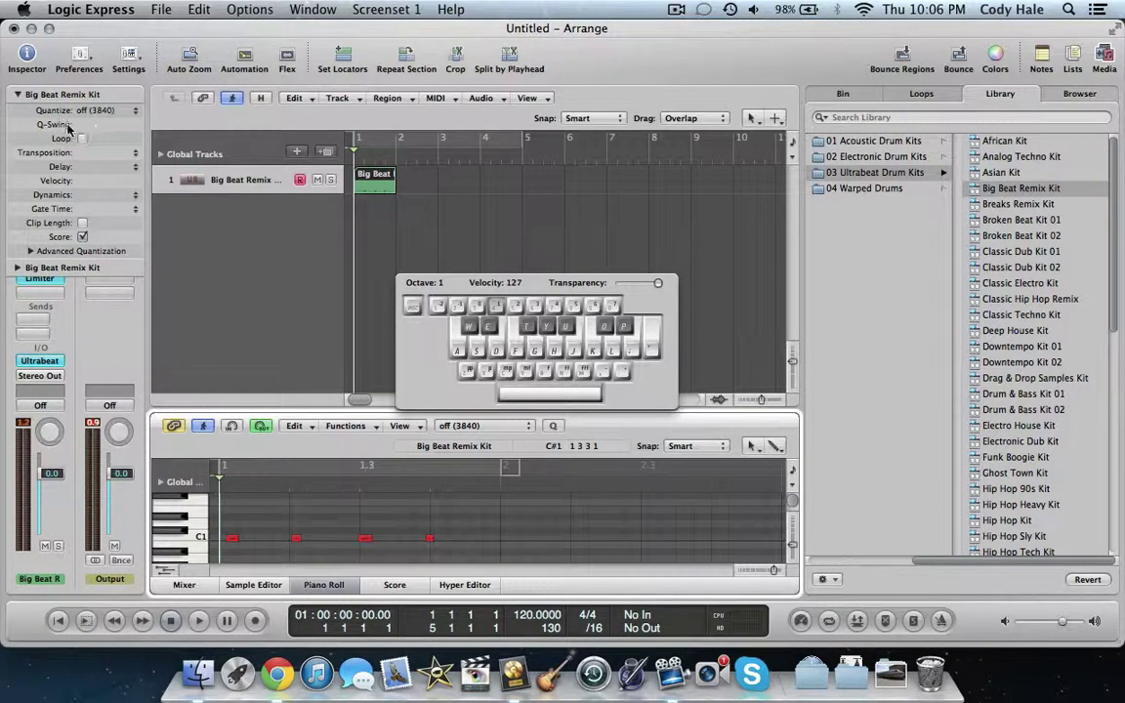
- Set the region's Quantize to 1/8-Note and play the beat back to check it
{"action": "left_click", "coordinate": [127, 112]}
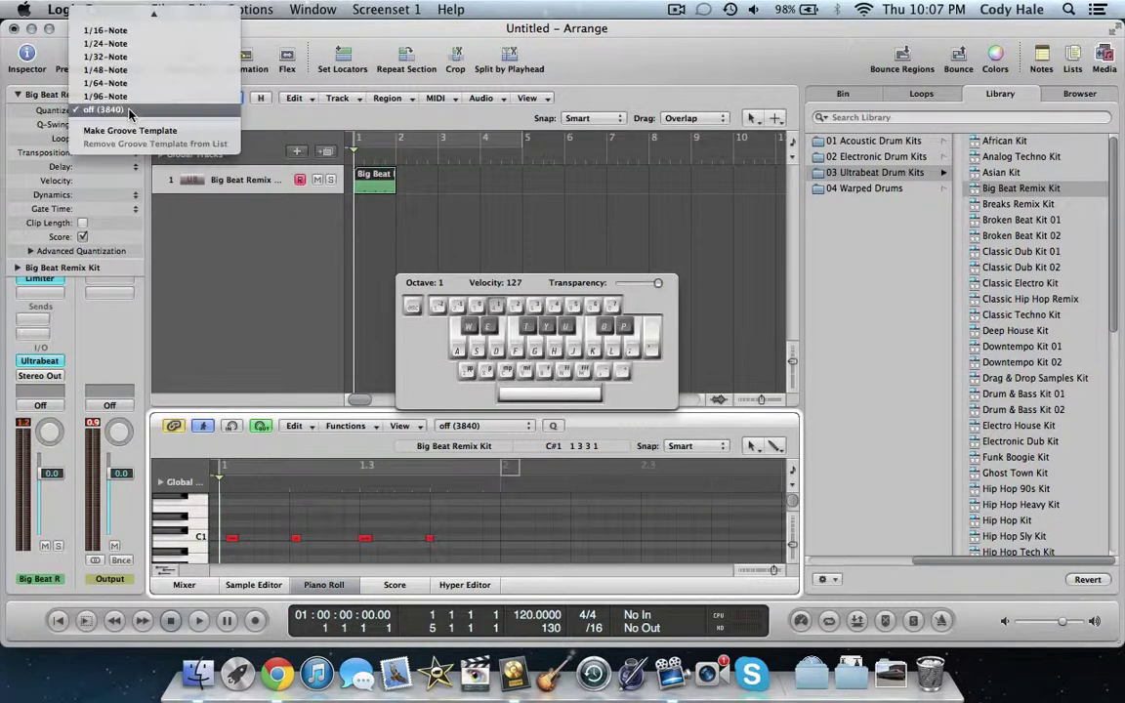
{"action": "scroll", "coordinate": [130, 113], "scroll_direction": "up", "scroll_amount": 3}
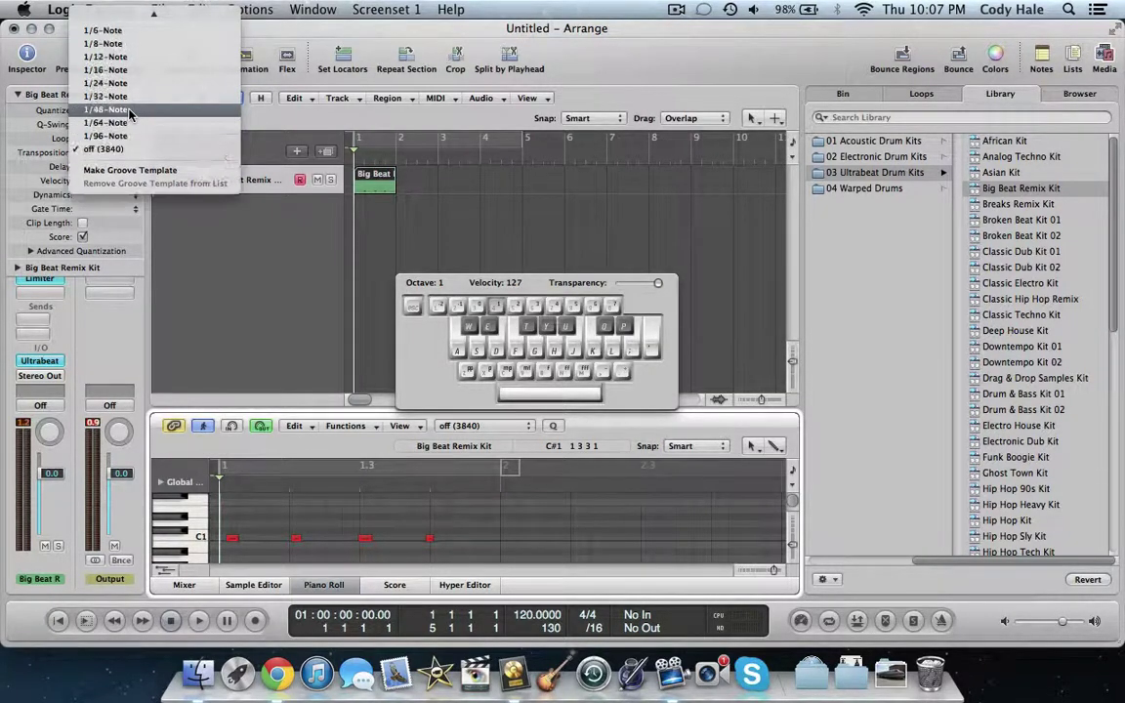
{"action": "scroll", "coordinate": [130, 51], "scroll_direction": "up", "scroll_amount": 2}
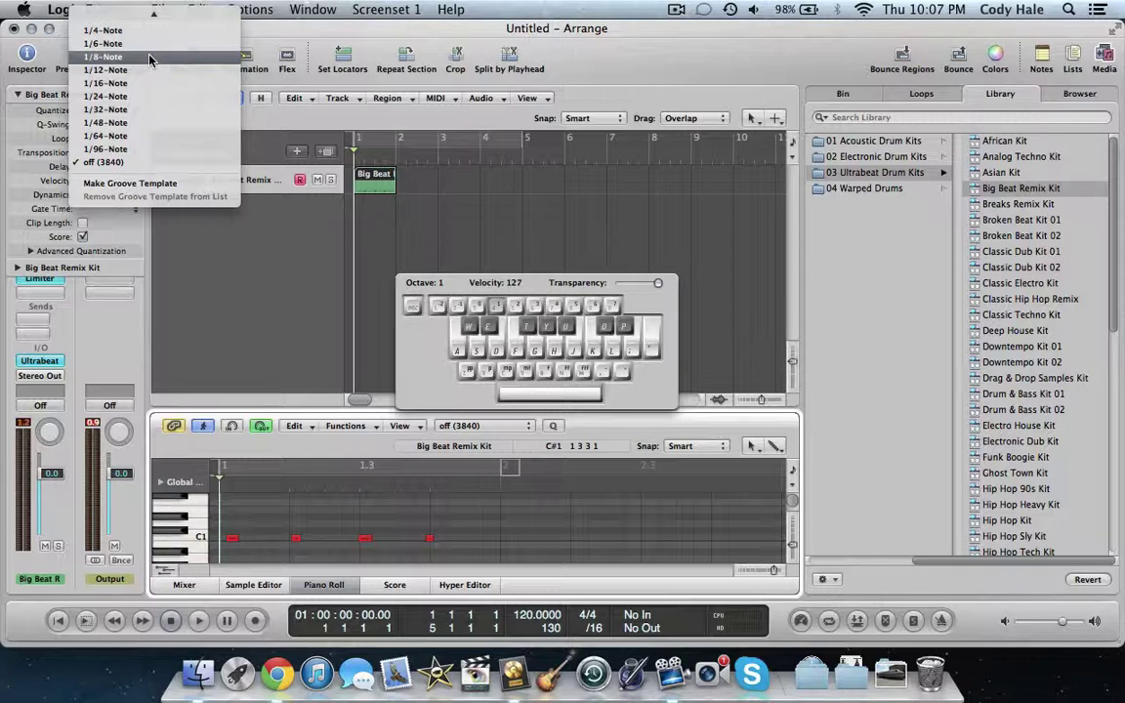
{"action": "left_click", "coordinate": [149, 57]}
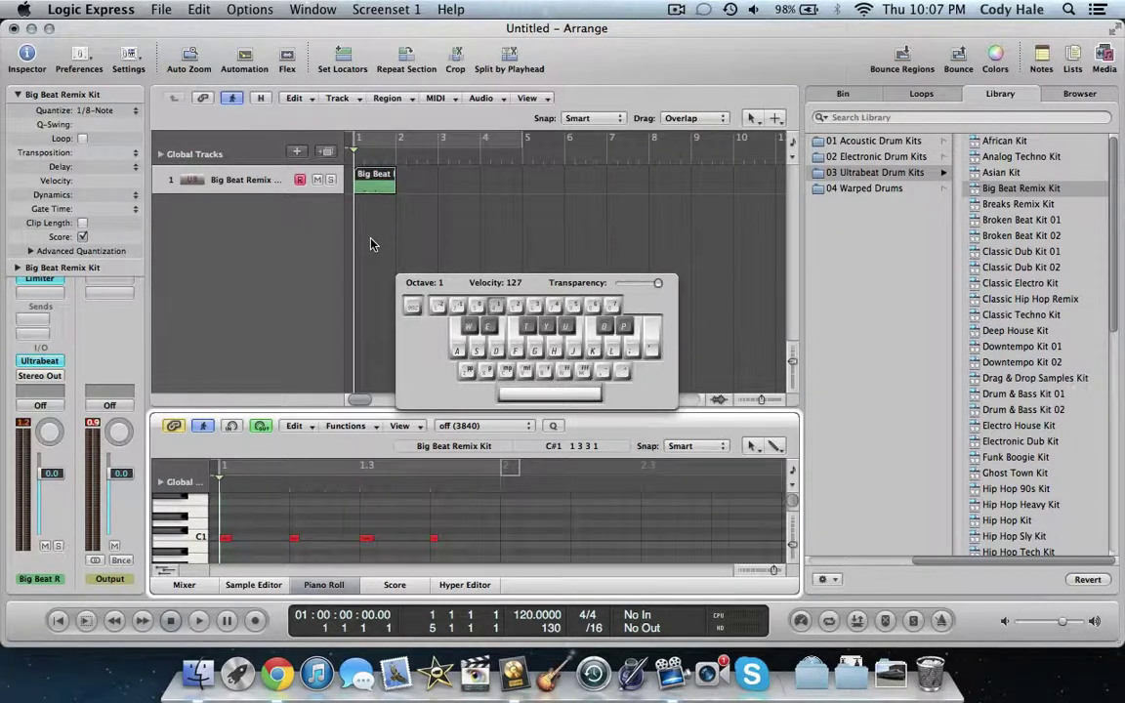
{"action": "key", "text": "space"}
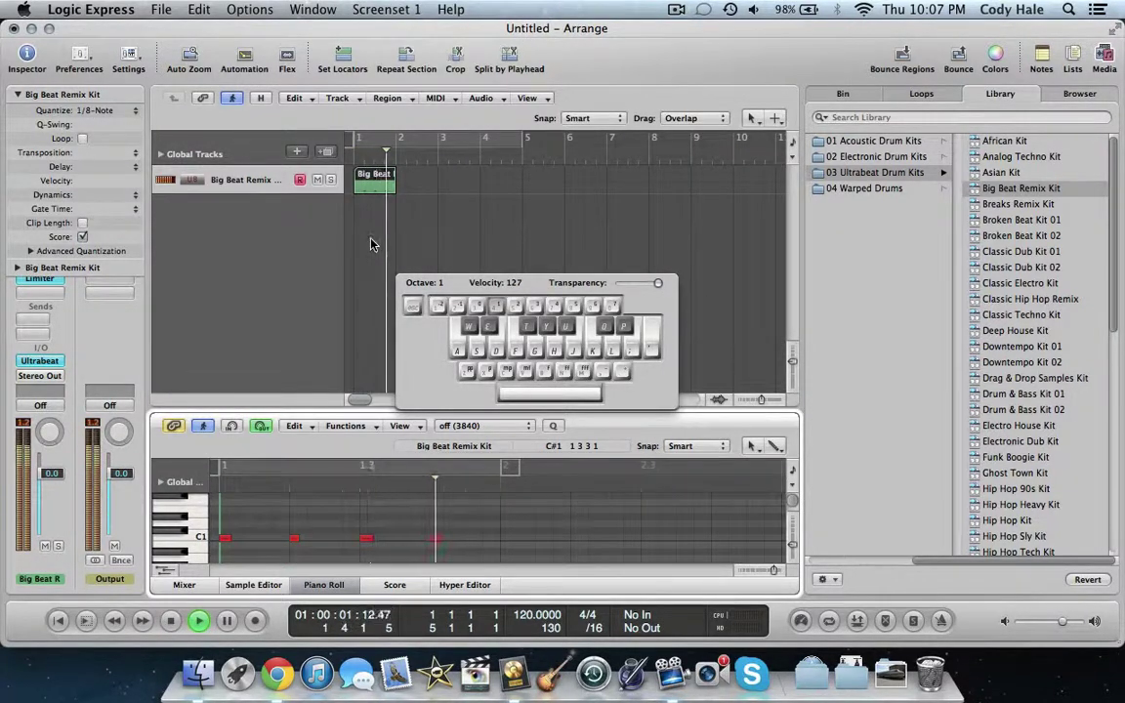
{"action": "key", "text": "space"}
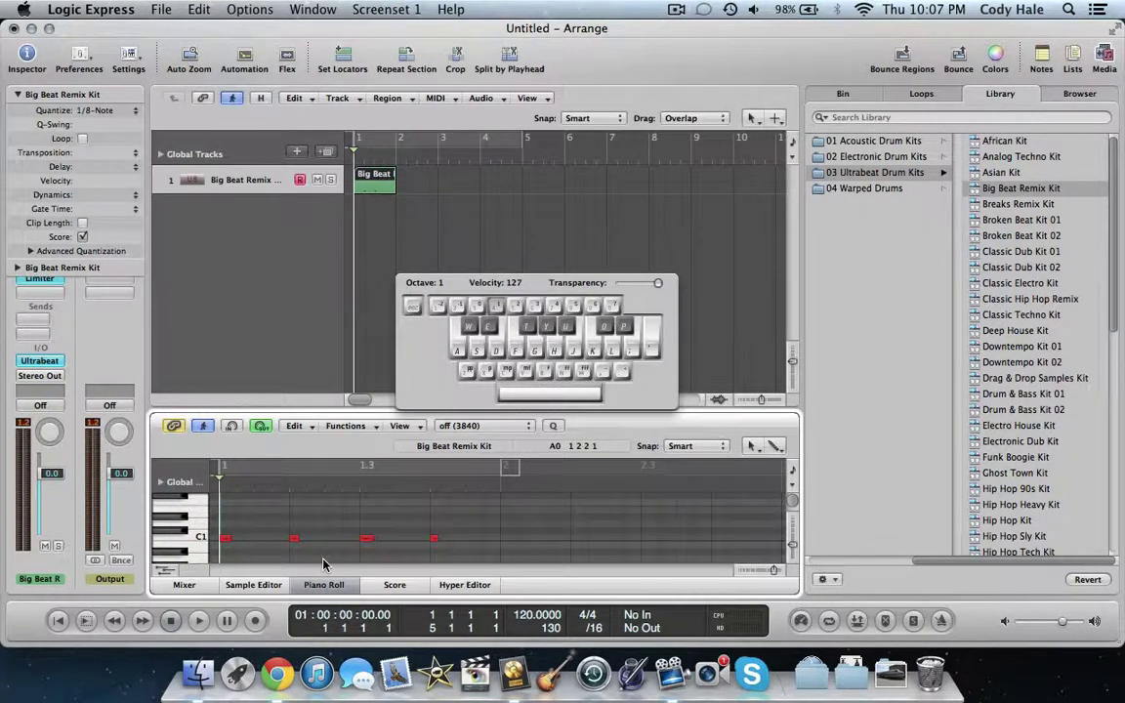
- Close the Piano Roll and loop the Big Beat region out to bar 23
{"action": "key", "text": "p"}
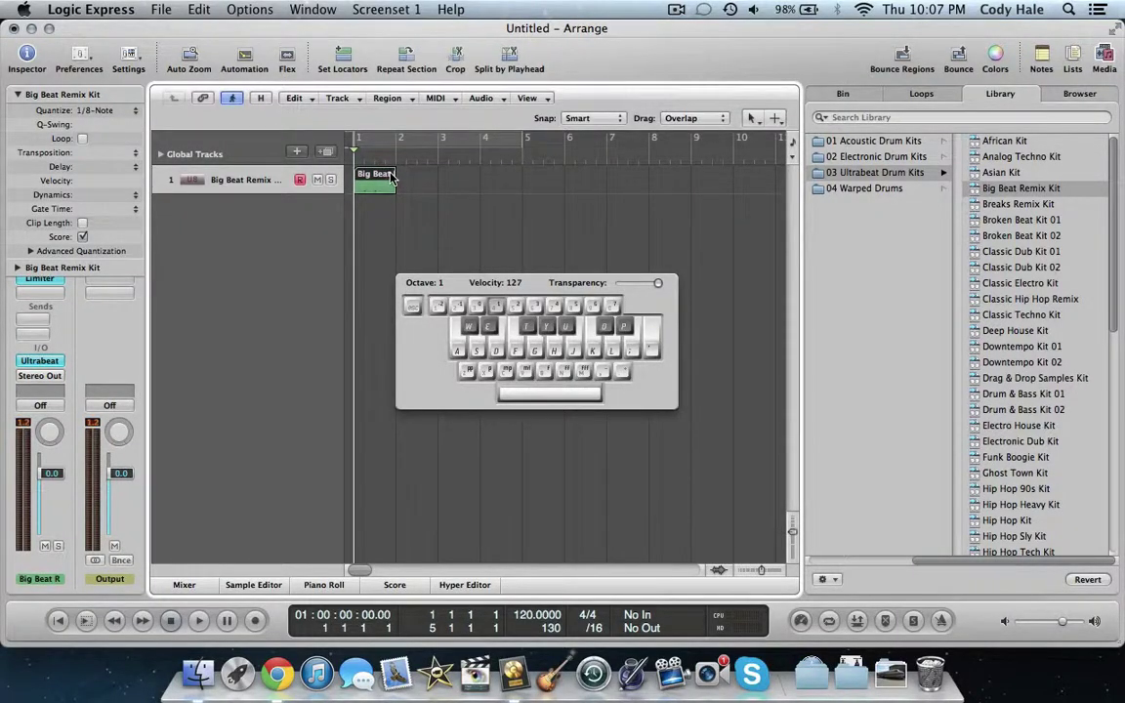
{"action": "left_click_drag", "start_coordinate": [396, 174], "coordinate": [718, 215]}
{"action": "left_click", "coordinate": [723, 218]}
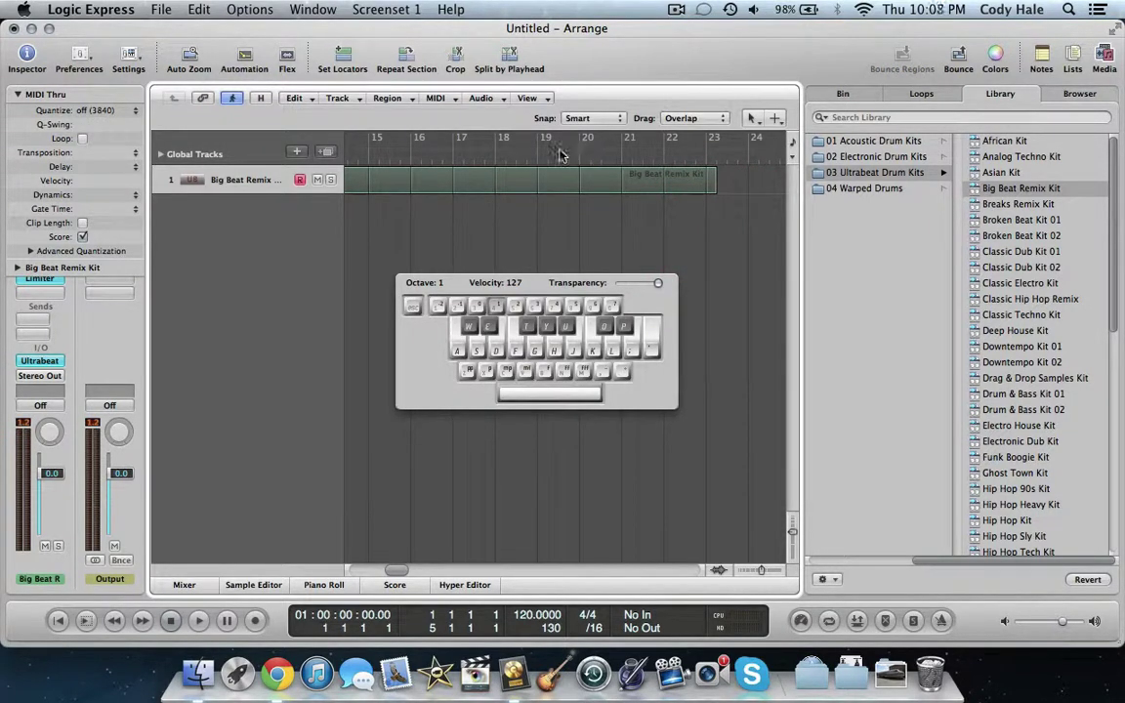
- Play the looped beat from the start of the song to check it
{"action": "left_click_drag", "start_coordinate": [475, 154], "coordinate": [560, 170]}
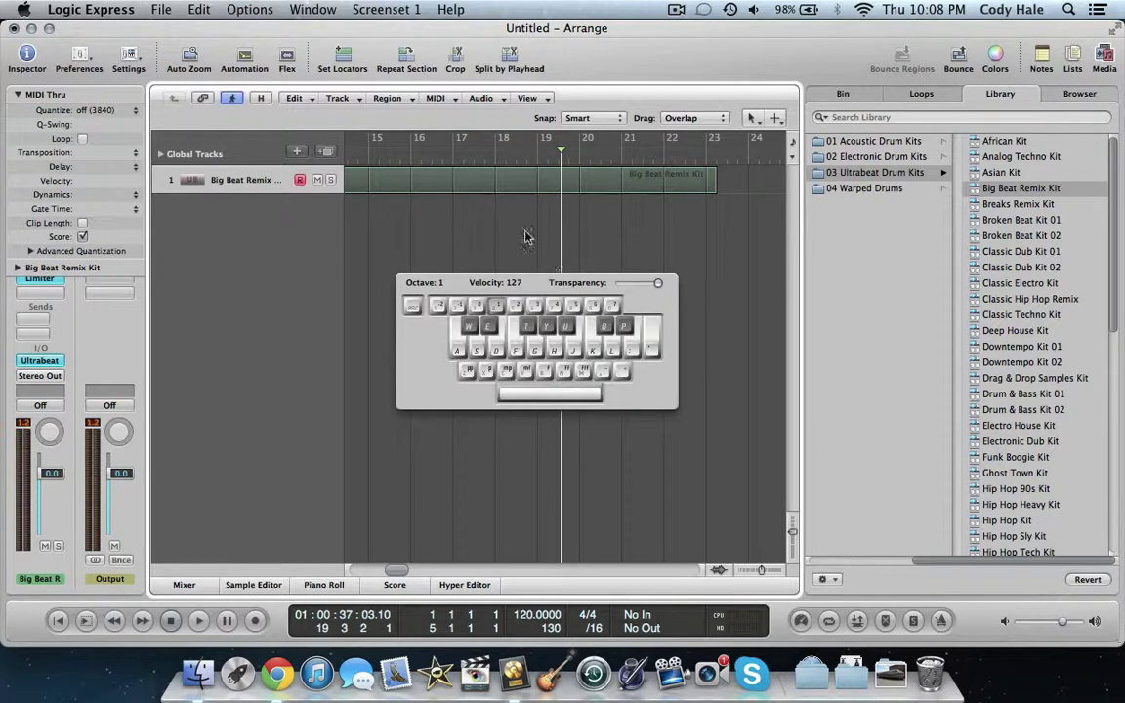
{"action": "left_click_drag", "start_coordinate": [475, 149], "coordinate": [522, 174]}
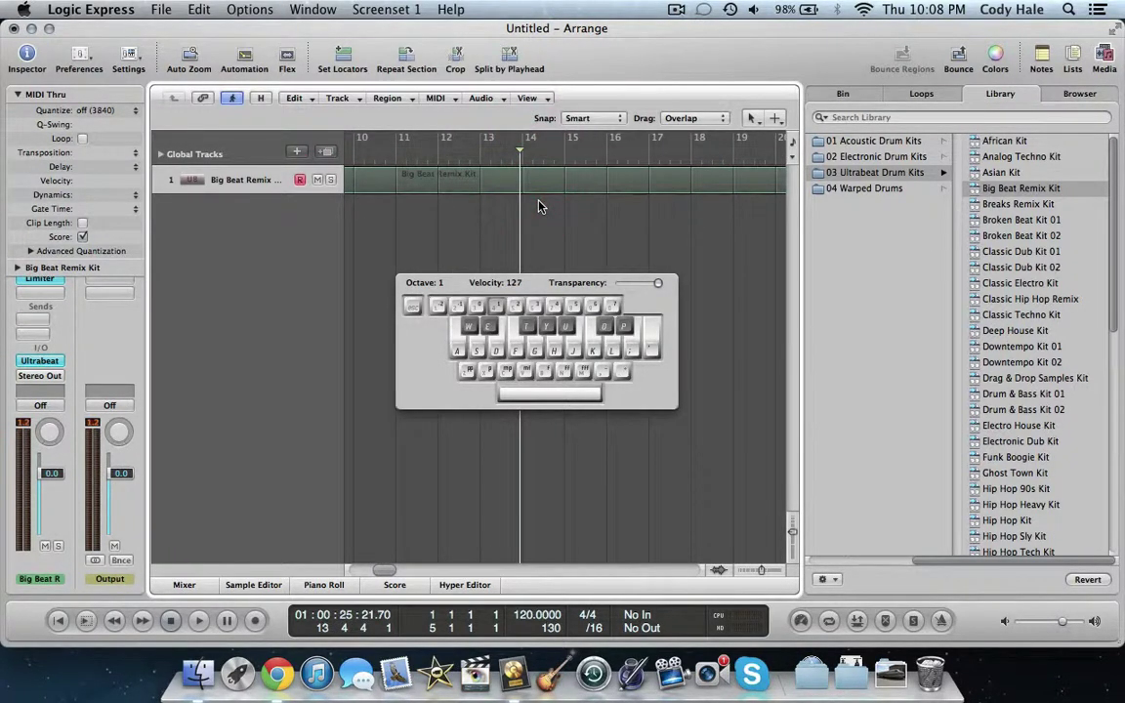
{"action": "key", "text": "Return"}
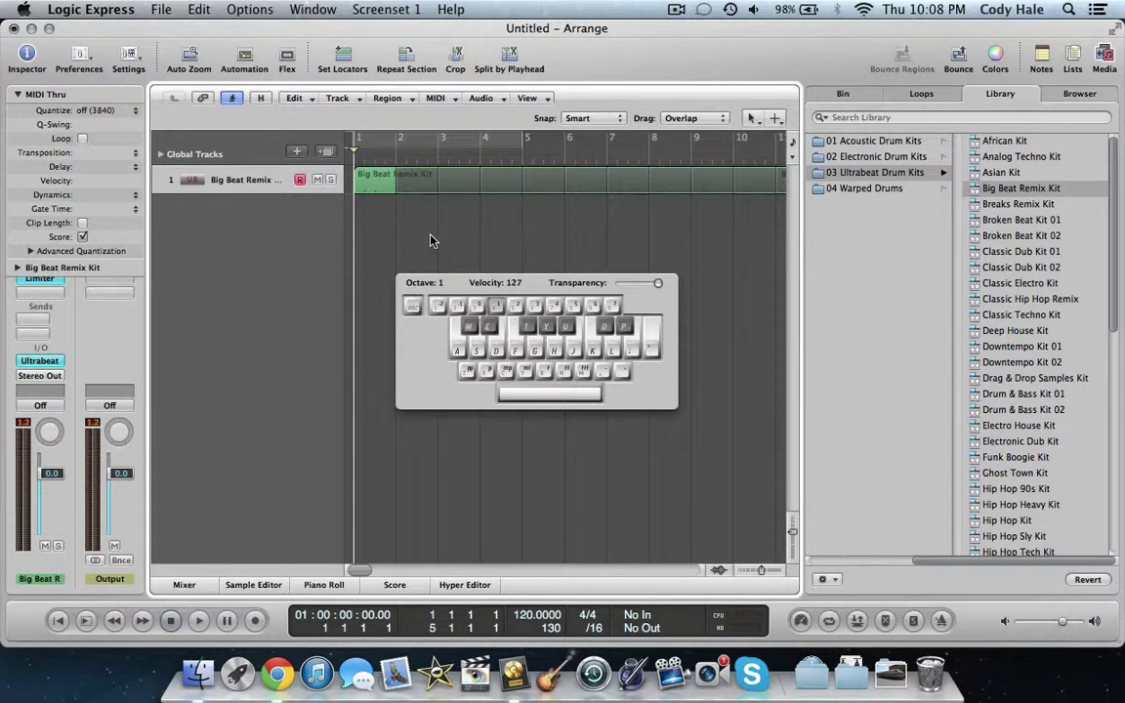
{"action": "key", "text": "space"}
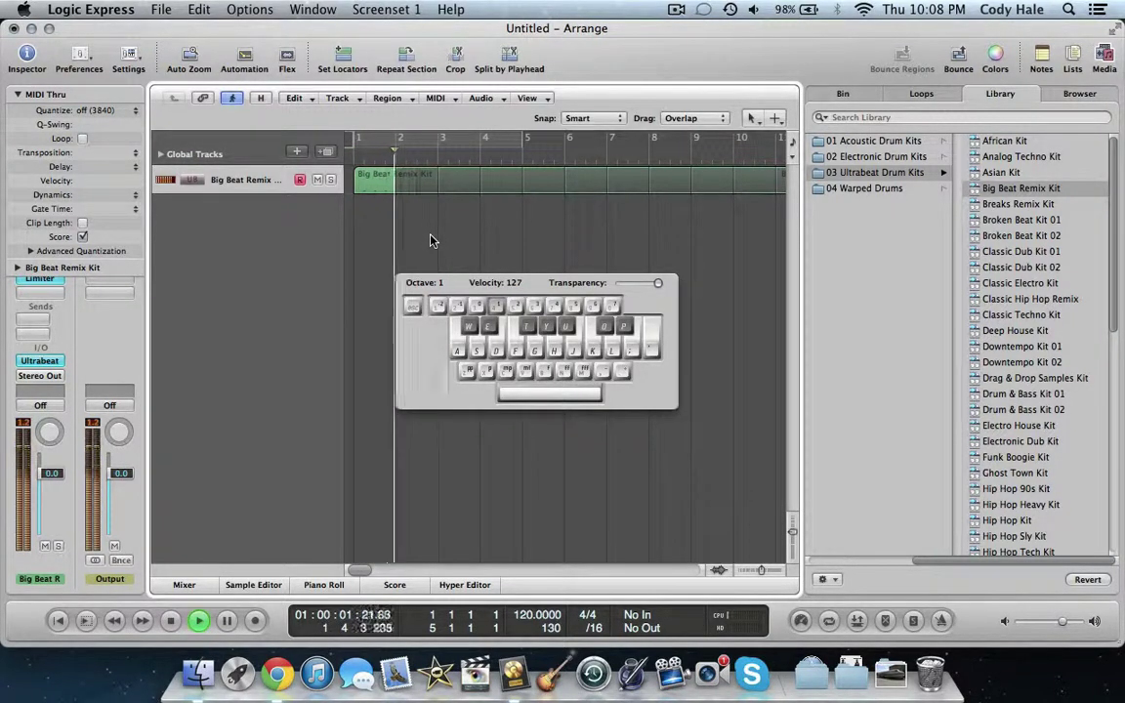
{"action": "key", "text": "space"}
{"action": "key", "text": "Return"}
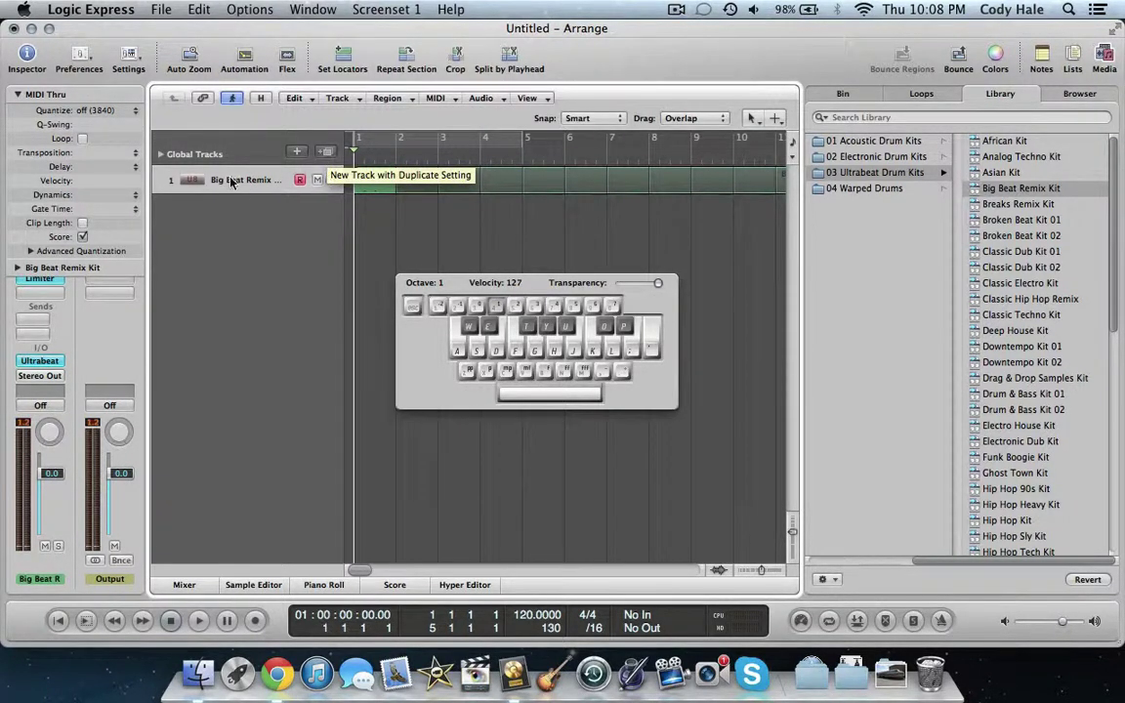
- Add a second software instrument track, track 2
{"action": "left_click", "coordinate": [17, 94]}
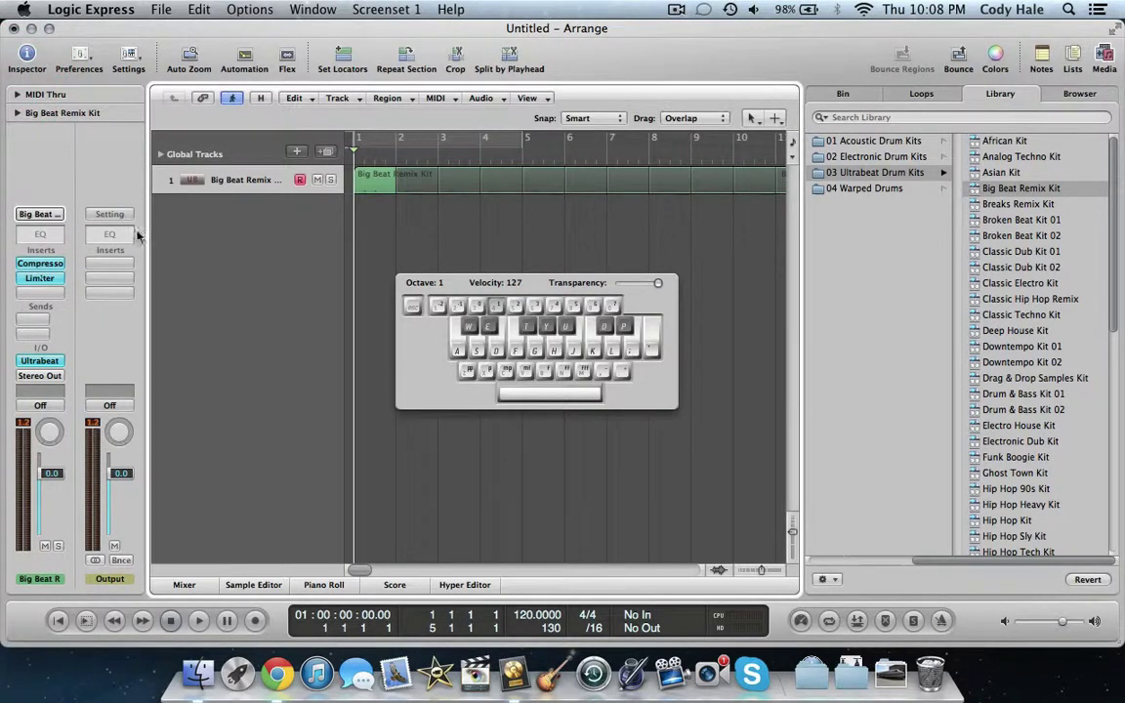
{"action": "left_click", "coordinate": [296, 151]}
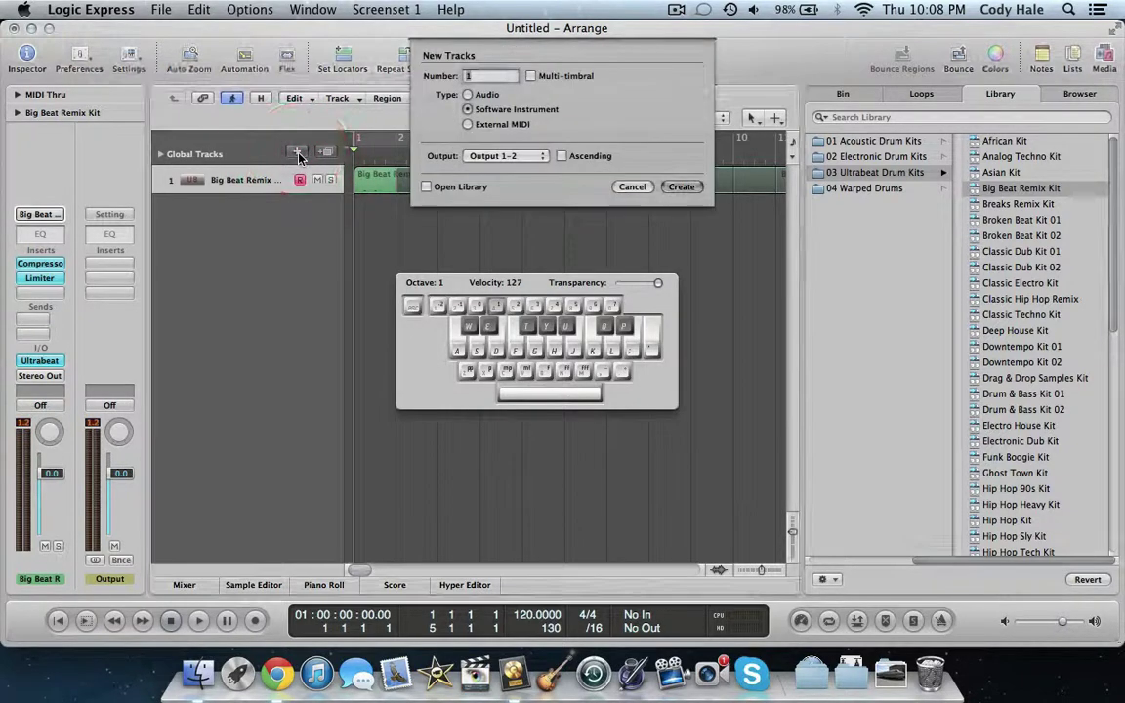
{"action": "left_click", "coordinate": [680, 188]}
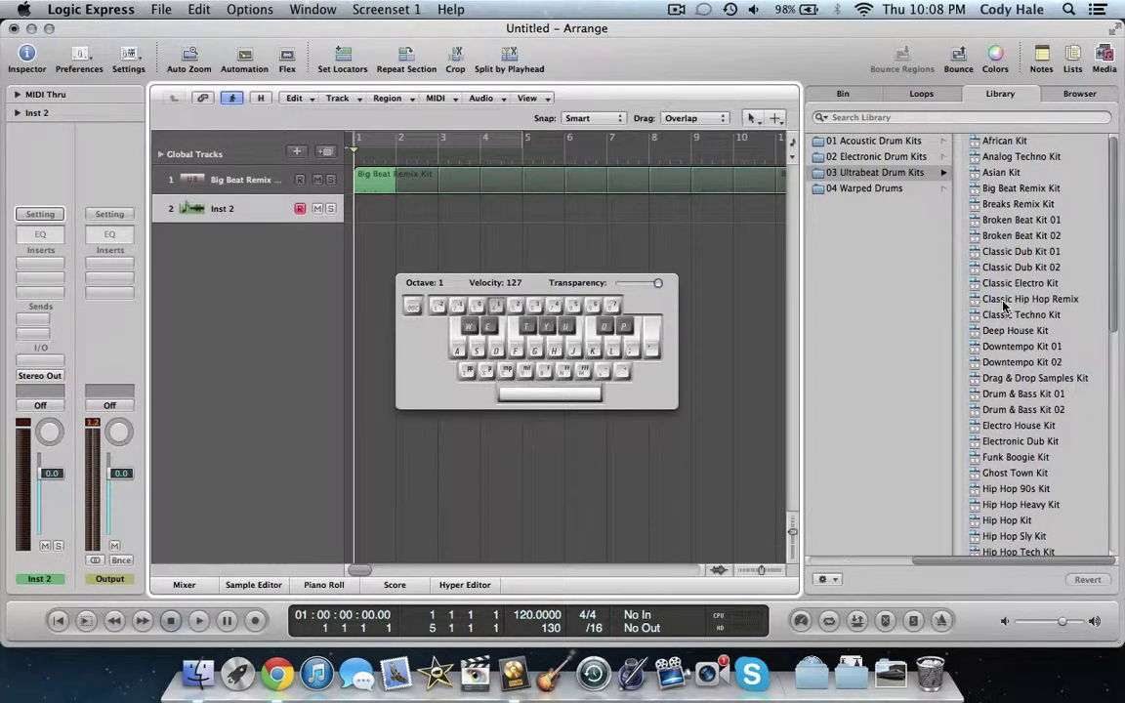
- Audition Classic Dub Kit 02 and 01, then load Classic Hip Hop Remix on track 2
{"action": "left_click", "coordinate": [1011, 268]}
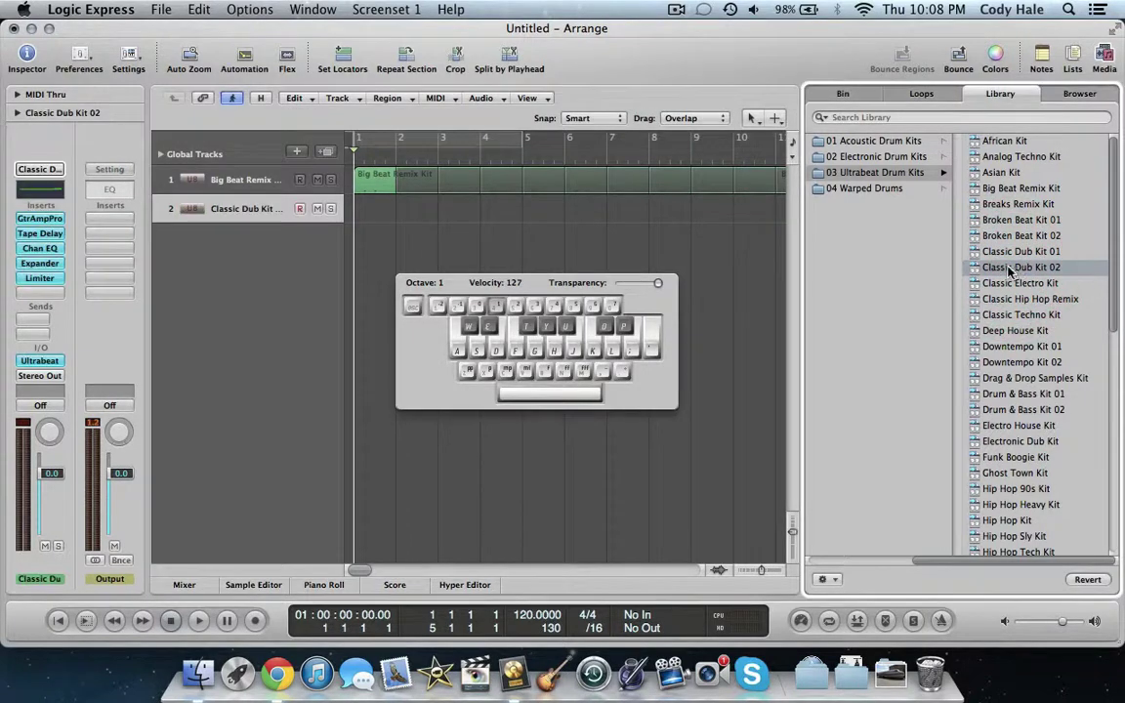
{"action": "key", "text": "a"}
{"action": "key", "text": "a"}
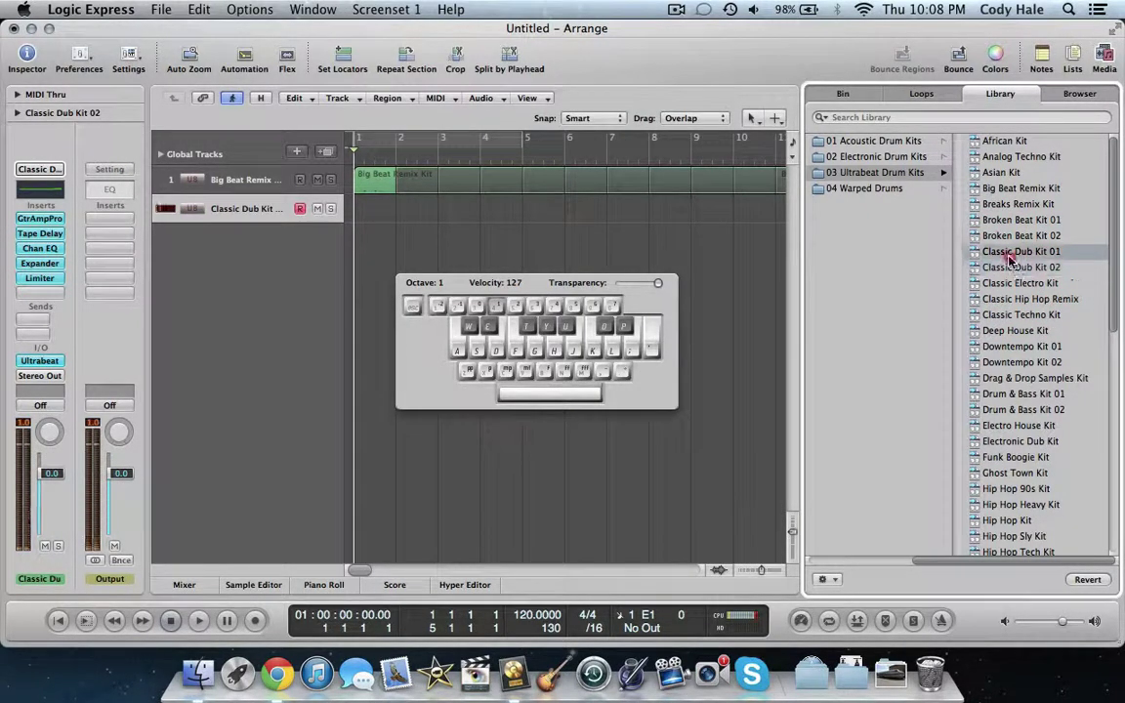
{"action": "left_click", "coordinate": [1011, 253]}
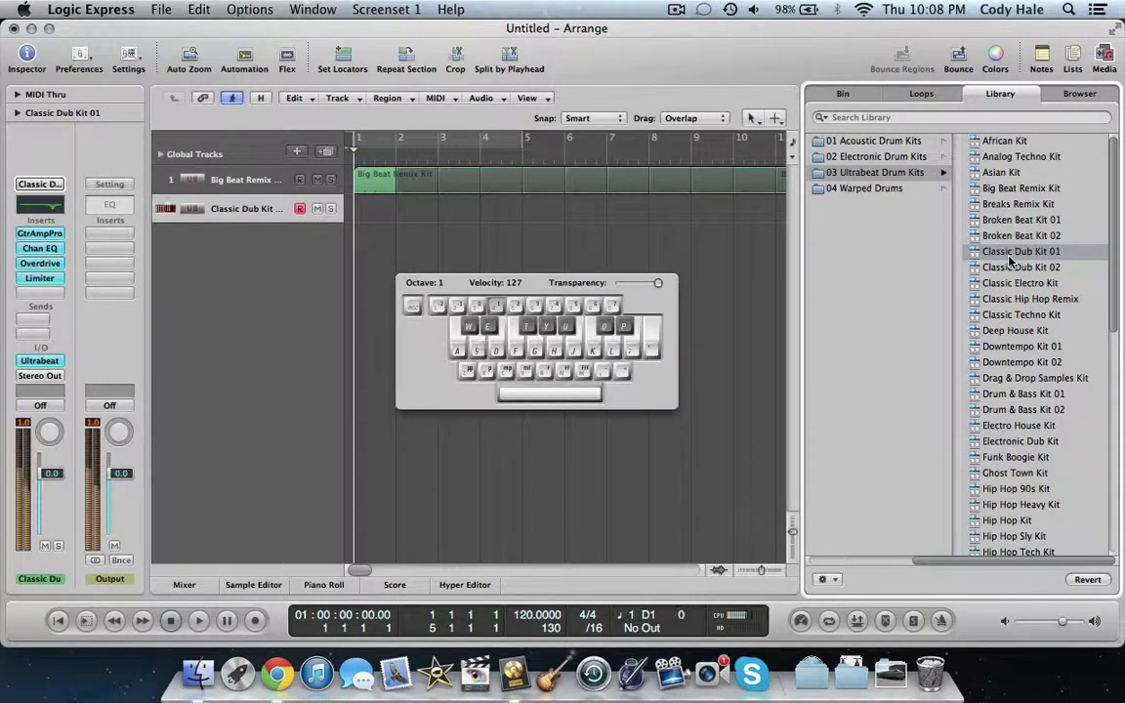
{"action": "key", "text": "s"}
{"action": "left_click", "coordinate": [1012, 300]}
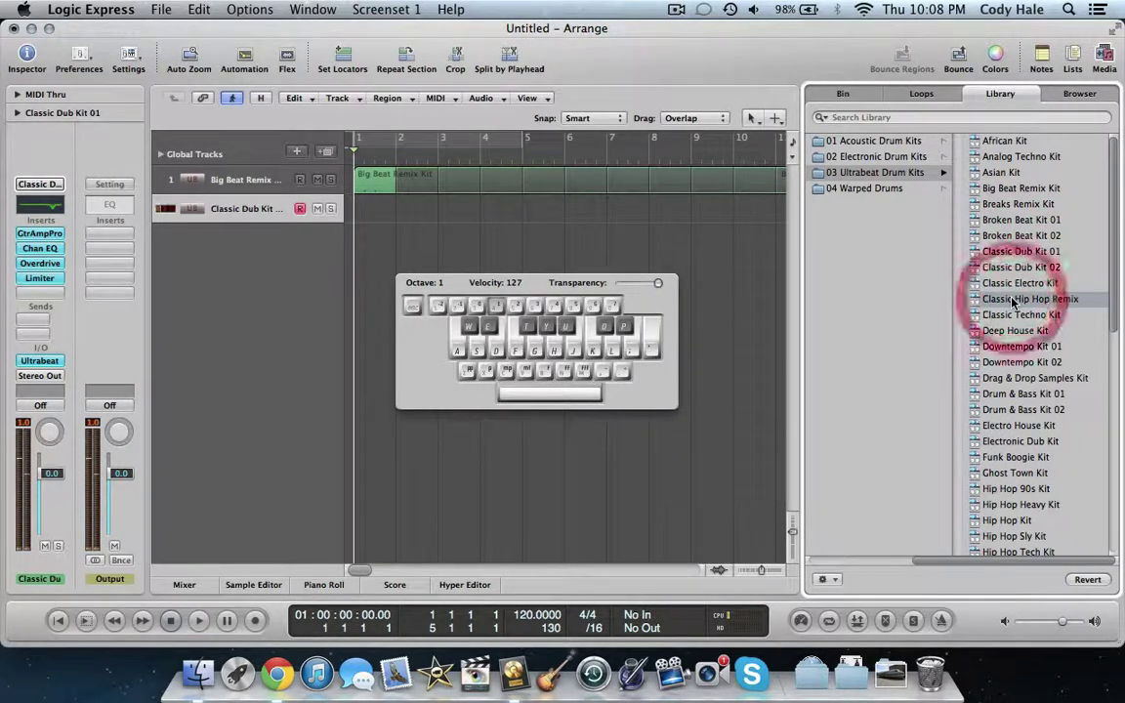
{"action": "key", "text": "s"}
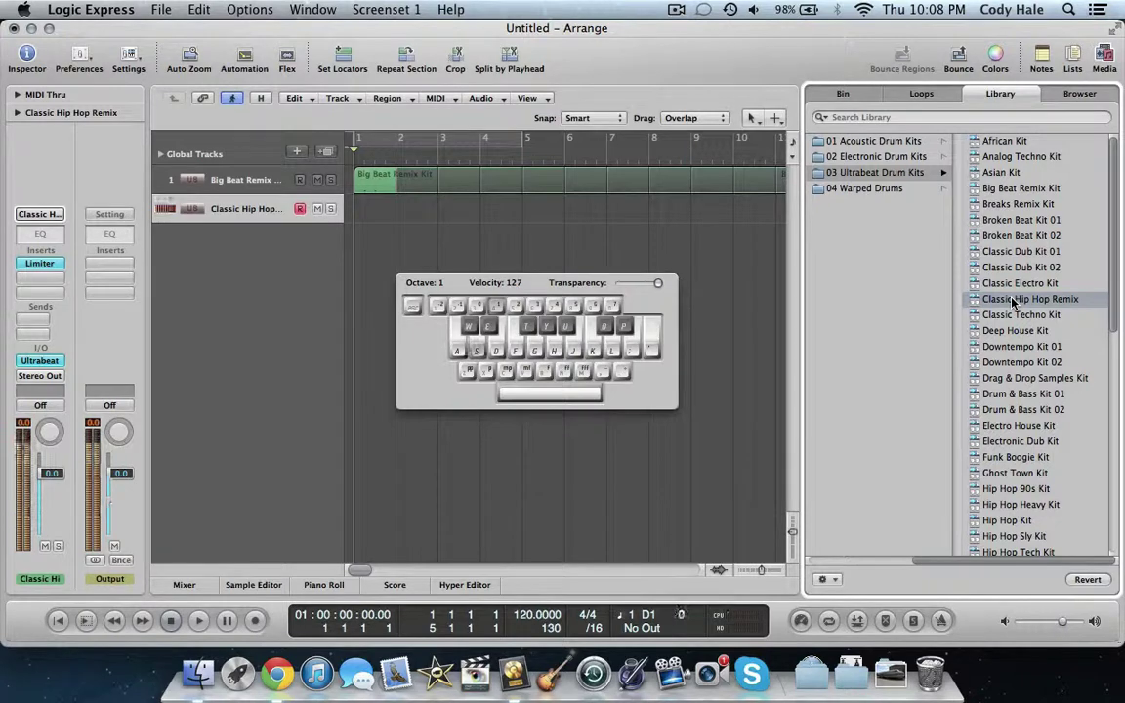
{"action": "key", "text": "s"}
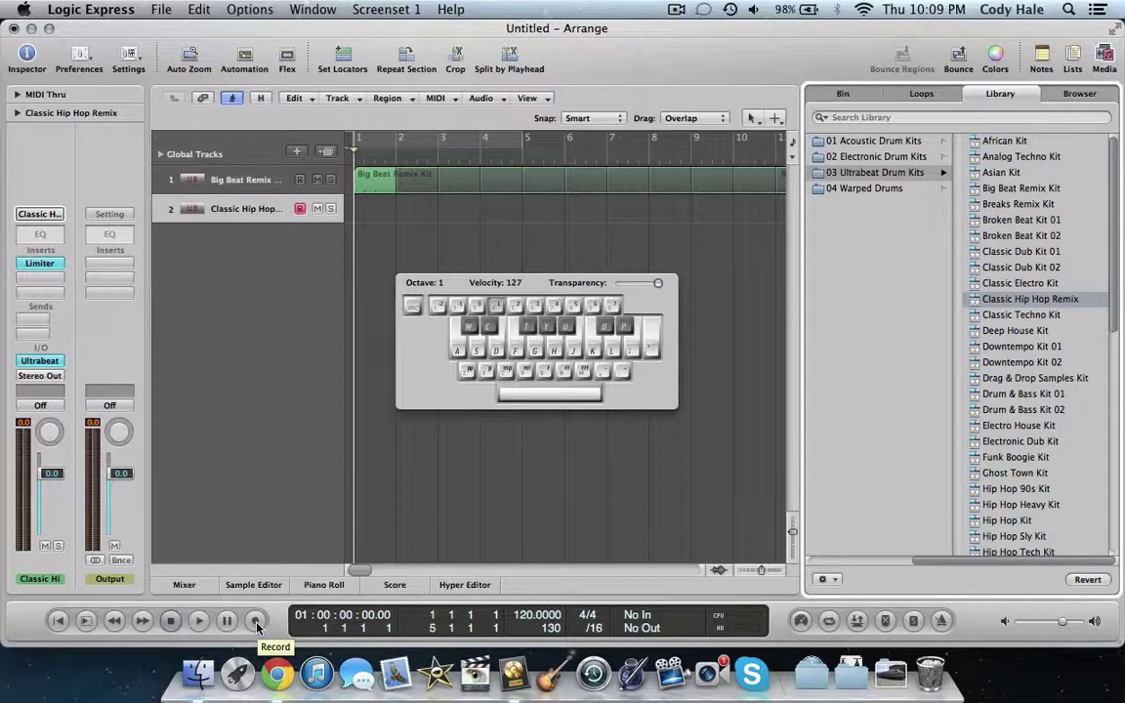
- Record a short beat on the Classic Hip Hop Remix track starting at bar 1
{"action": "key", "text": "s"}
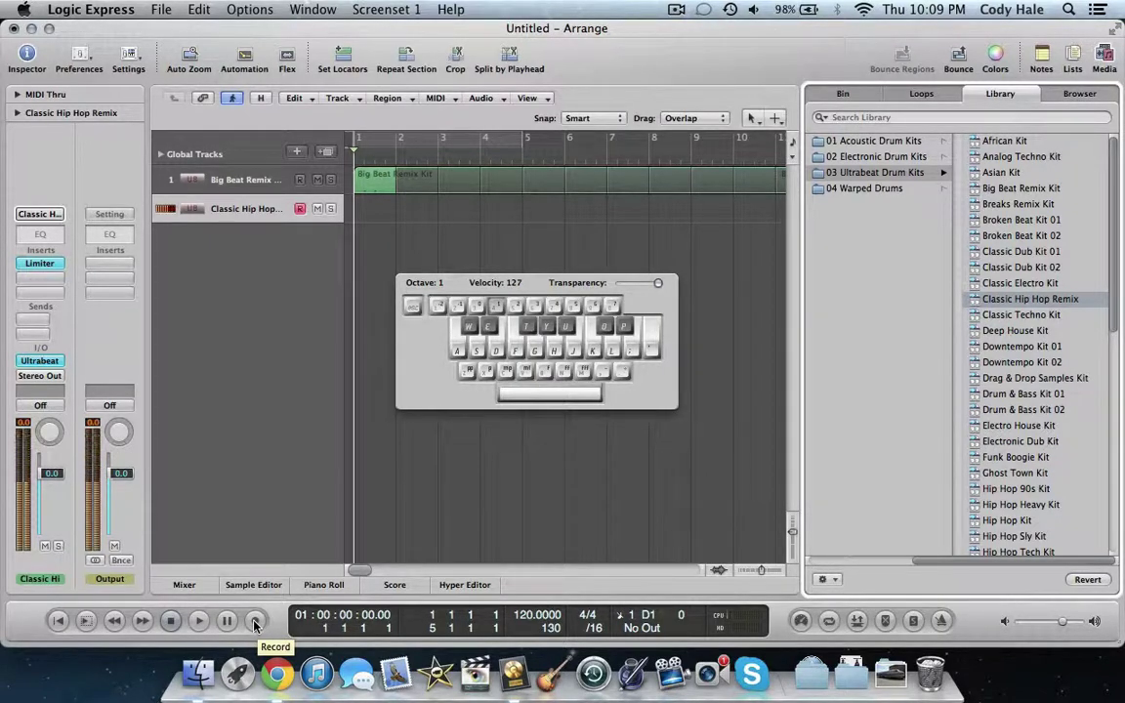
{"action": "key", "text": "s"}
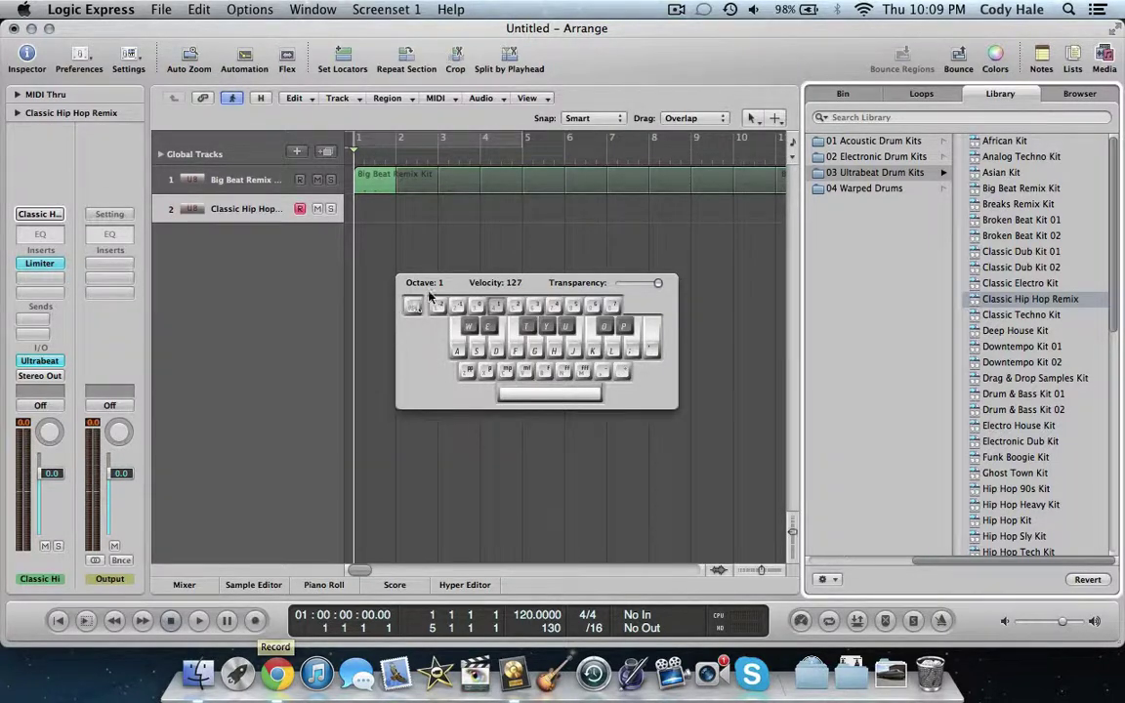
{"action": "left_click_drag", "start_coordinate": [455, 283], "coordinate": [458, 293]}
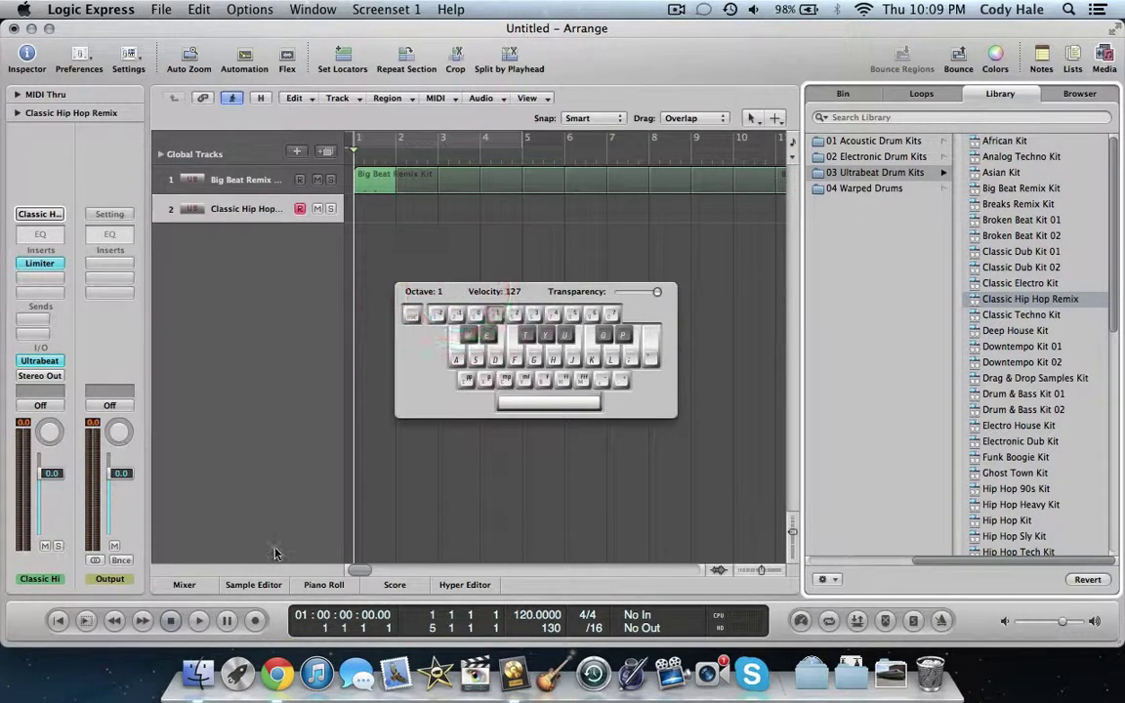
{"action": "left_click", "coordinate": [254, 622]}
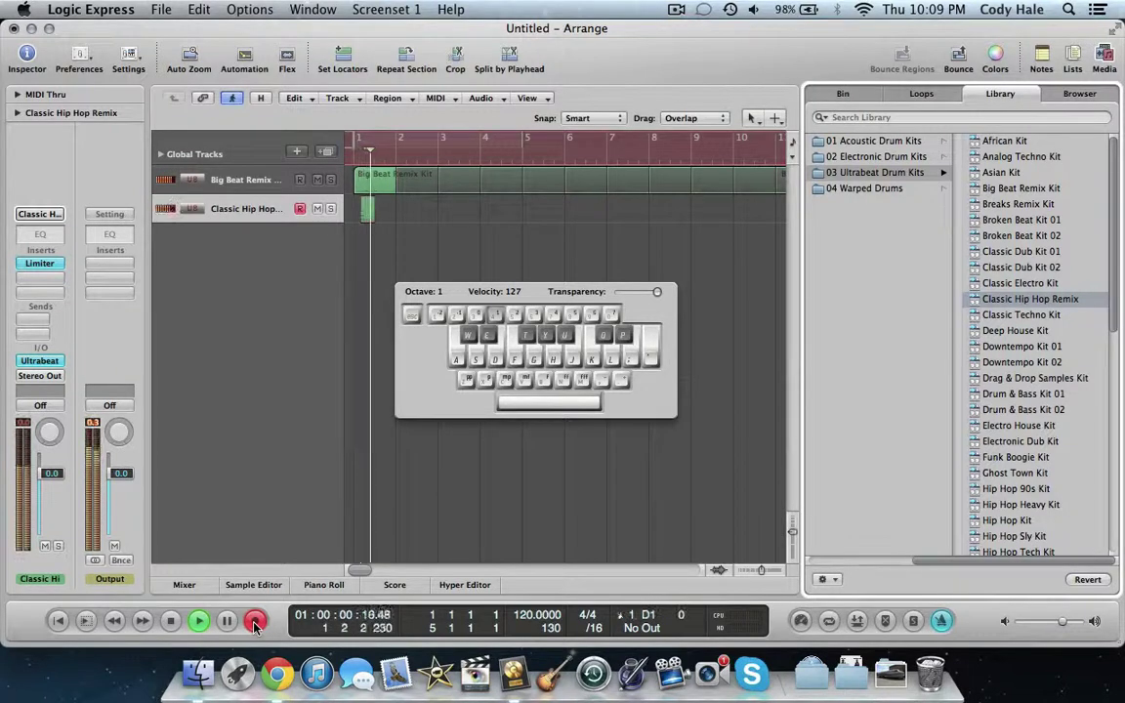
{"action": "key", "text": "space"}
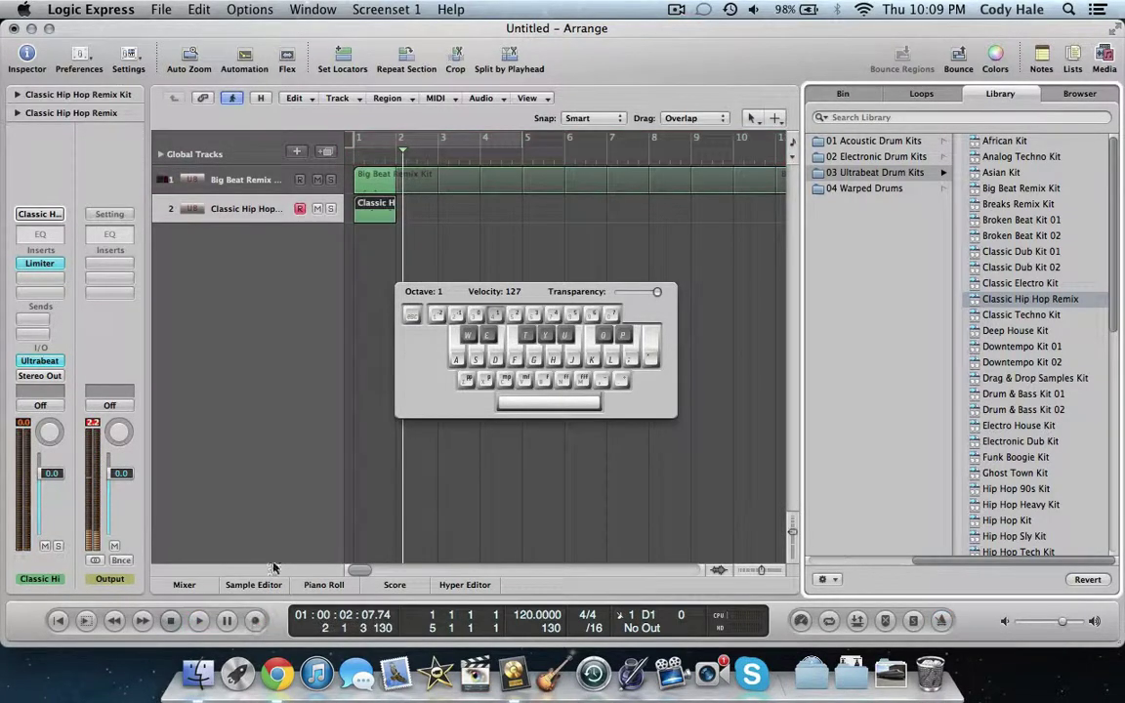
- Play back the new region from bar 1 and select it
{"action": "key", "text": "Return"}
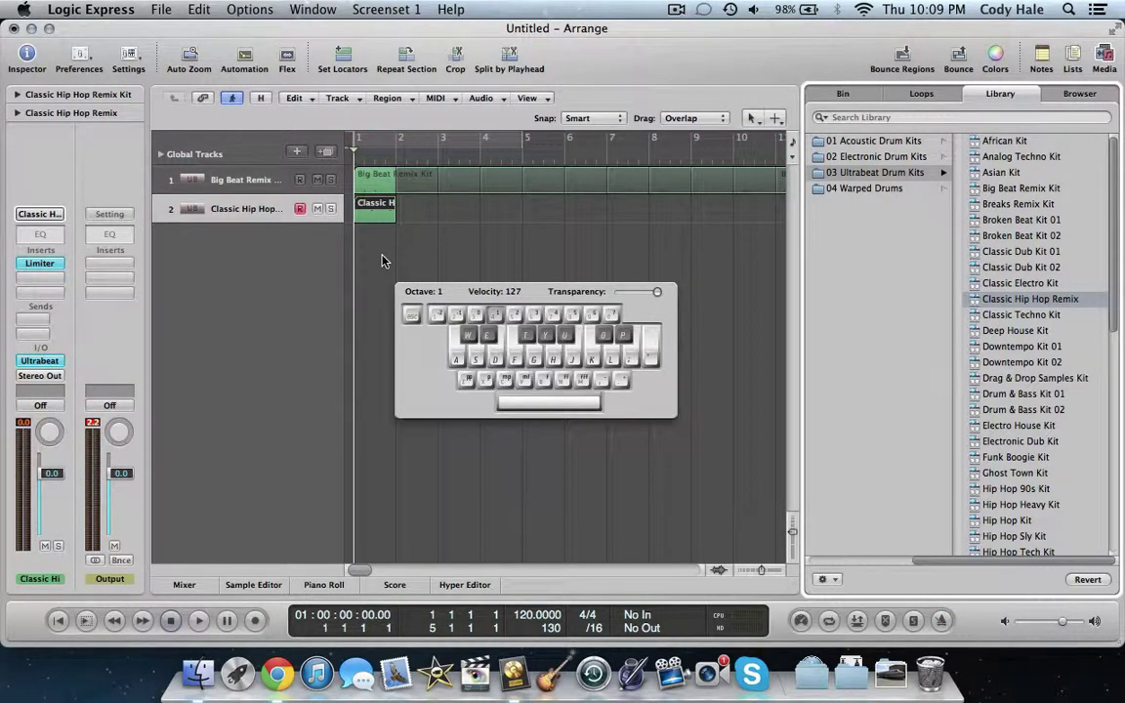
{"action": "key", "text": "space"}
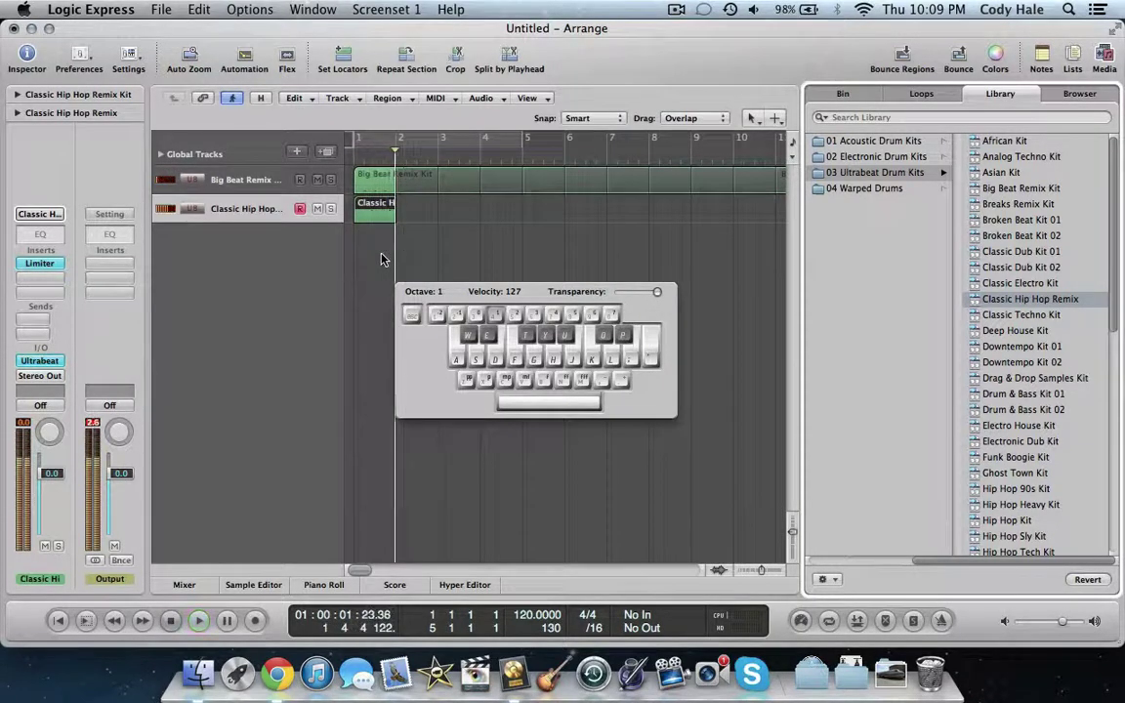
{"action": "key", "text": "space"}
{"action": "key", "text": "Return"}
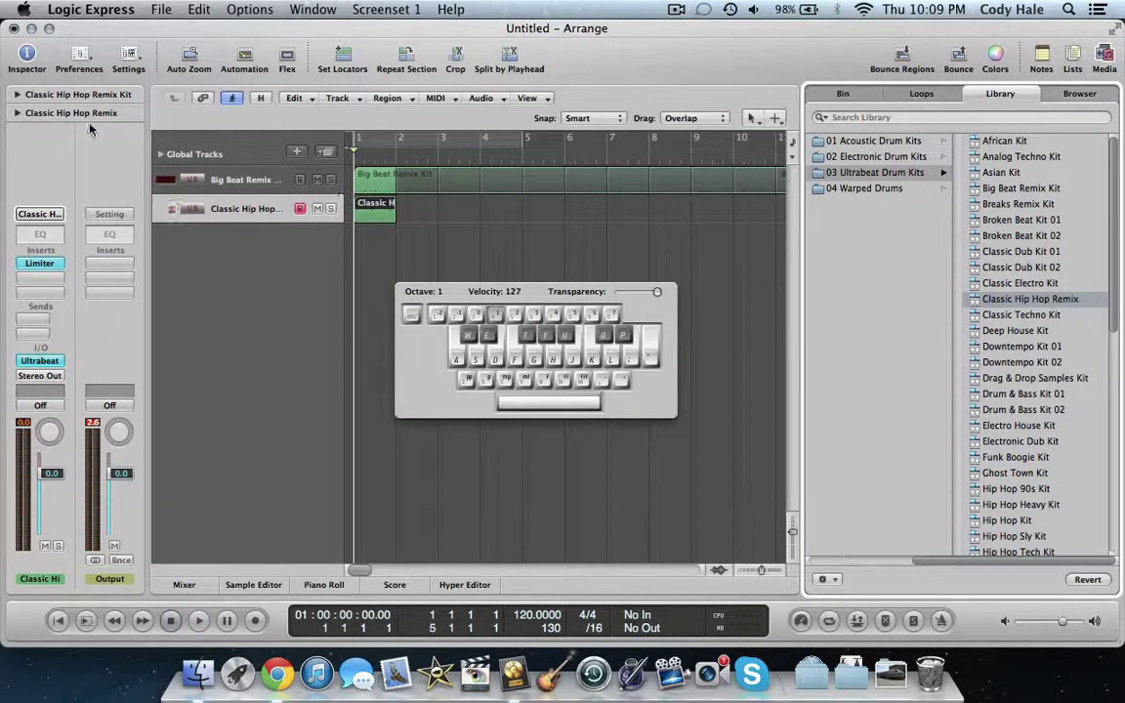
{"action": "left_click", "coordinate": [366, 211]}
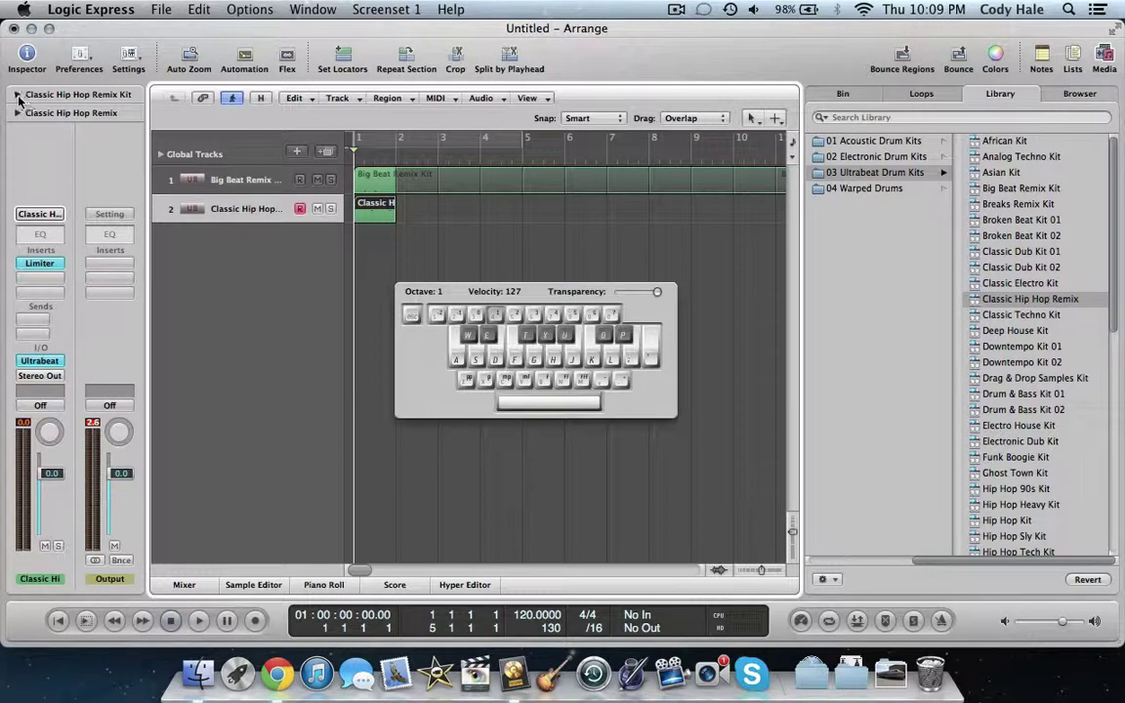
- Quantize the Classic Hip Hop region to 1/8-Note and play it back
{"action": "left_click", "coordinate": [17, 96]}
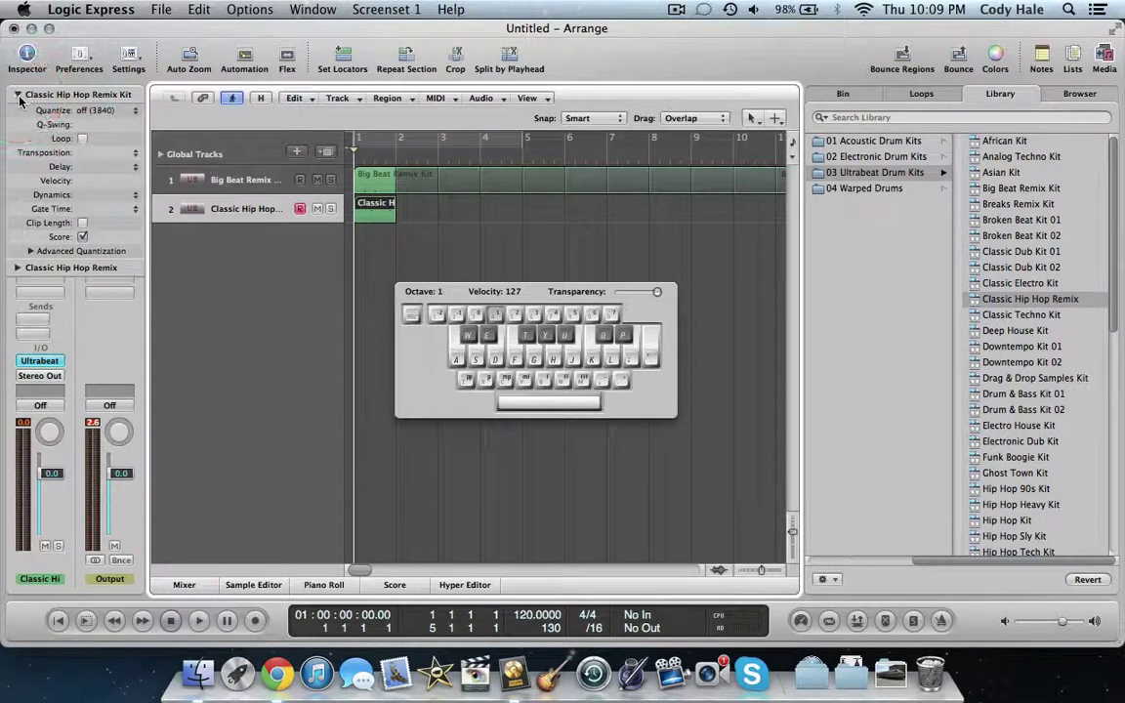
{"action": "left_click", "coordinate": [130, 117]}
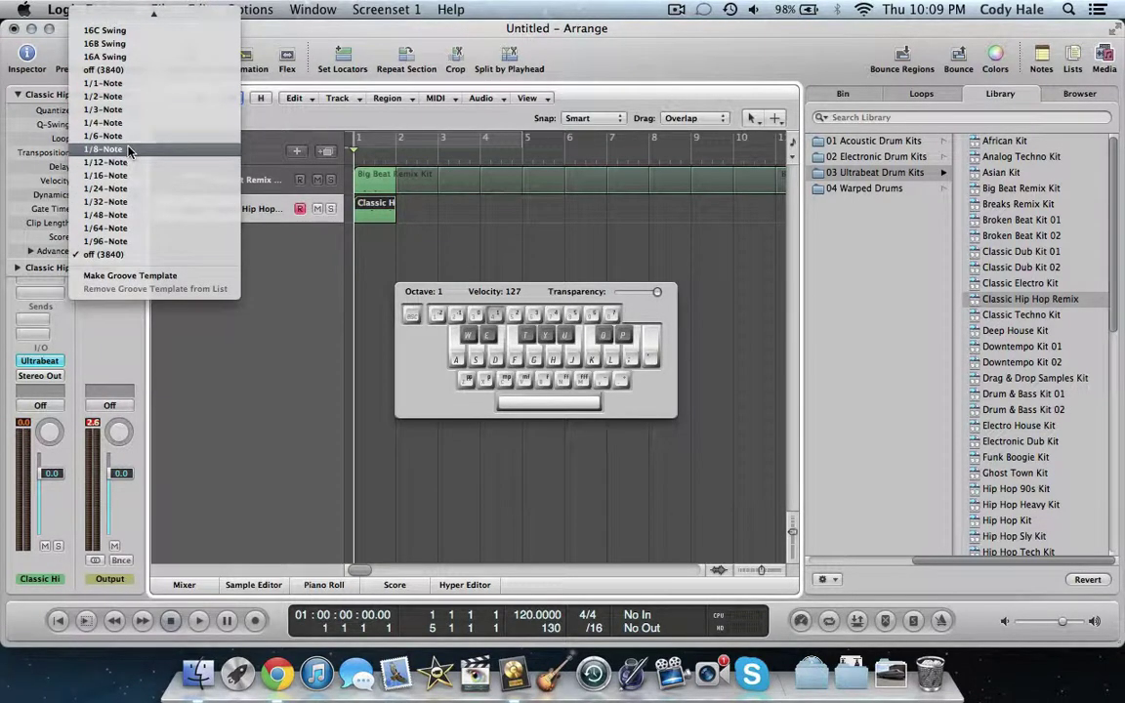
{"action": "left_click", "coordinate": [133, 150]}
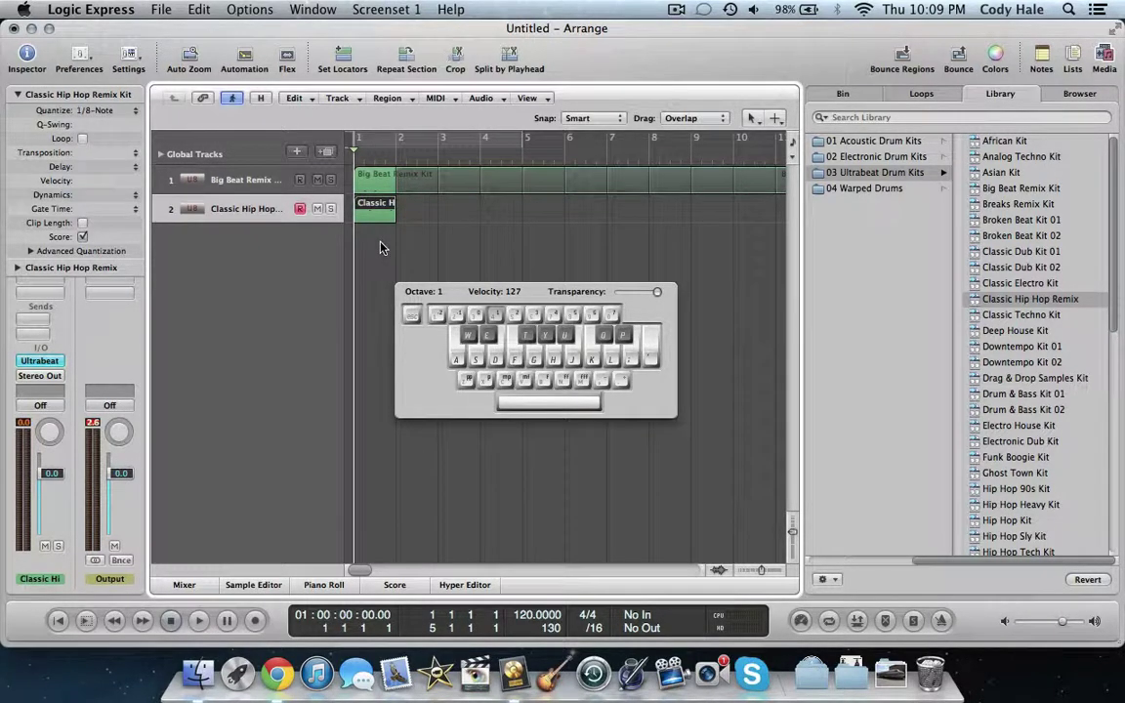
{"action": "key", "text": "space"}
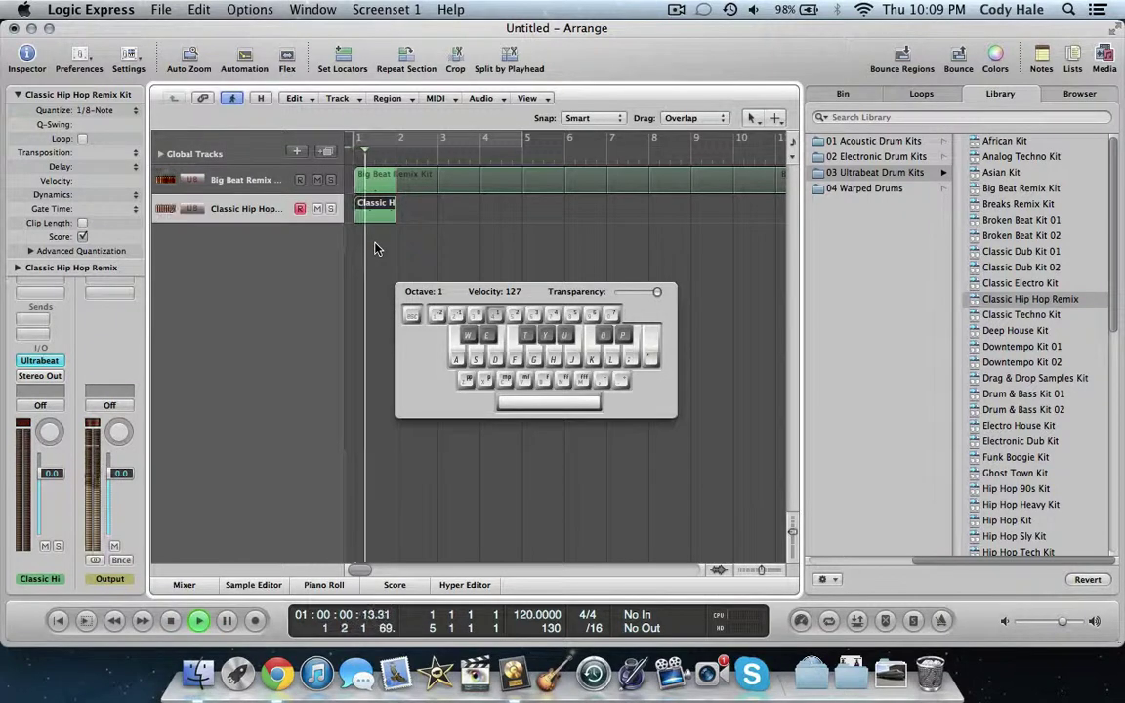
{"action": "key", "text": "space"}
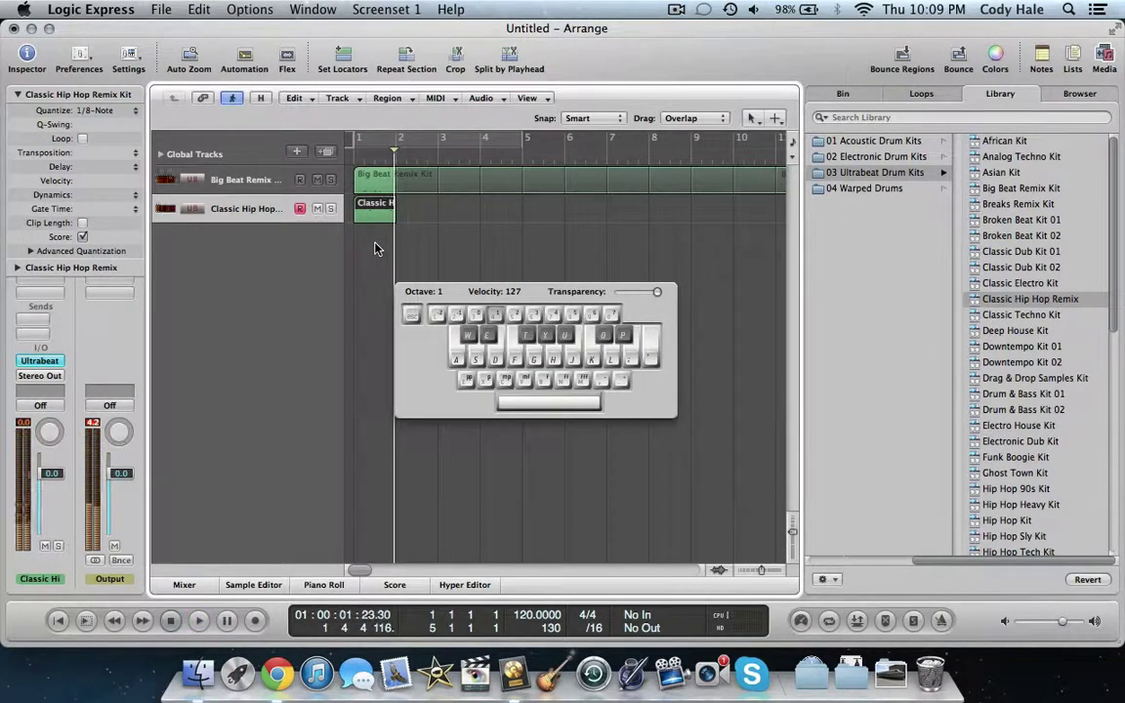
- Change the region's quantize to 1/16-Note and audition the result
{"action": "left_click", "coordinate": [132, 113]}
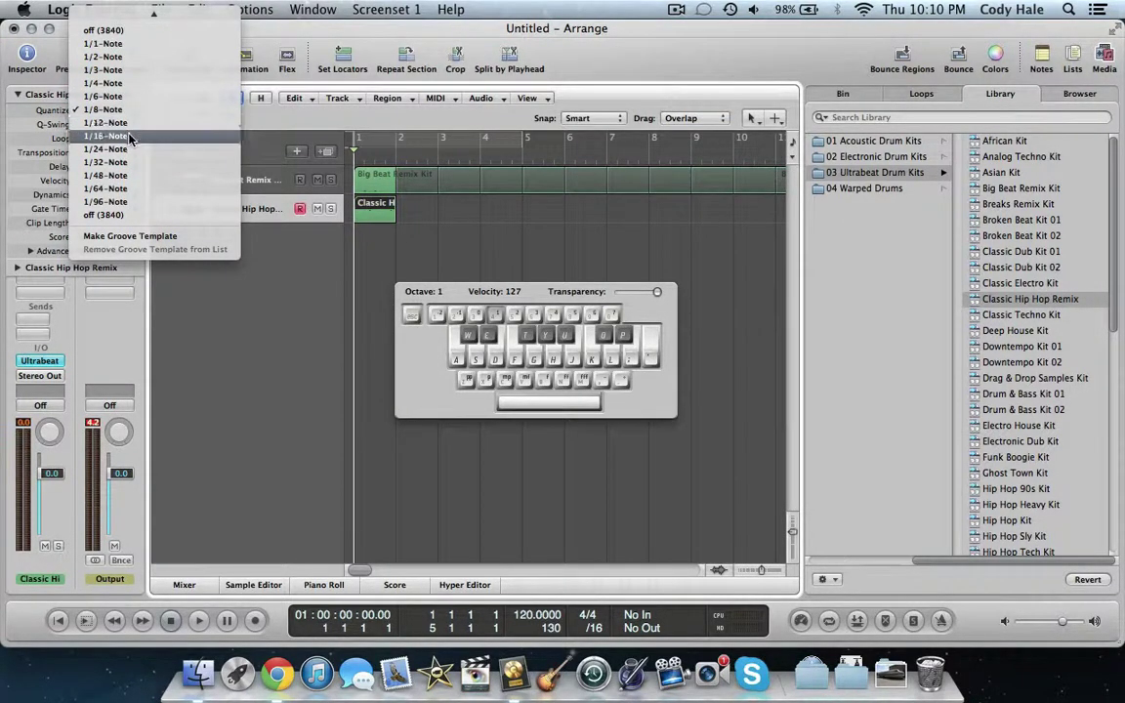
{"action": "left_click", "coordinate": [143, 137]}
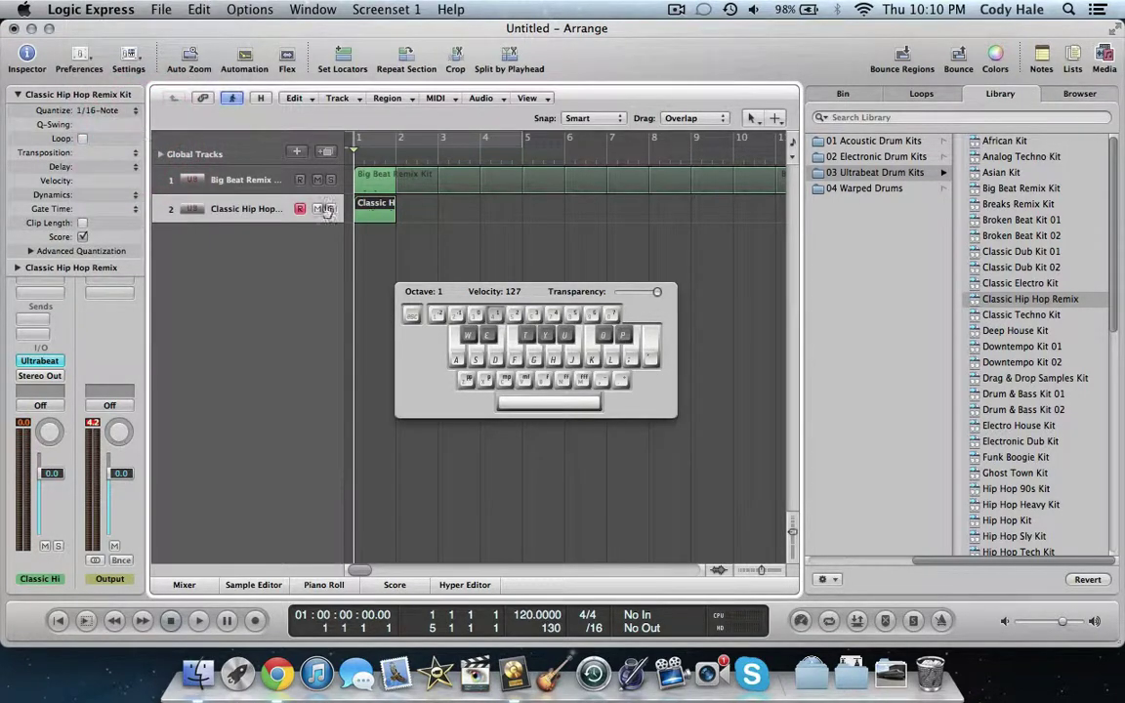
{"action": "left_click", "coordinate": [98, 111]}
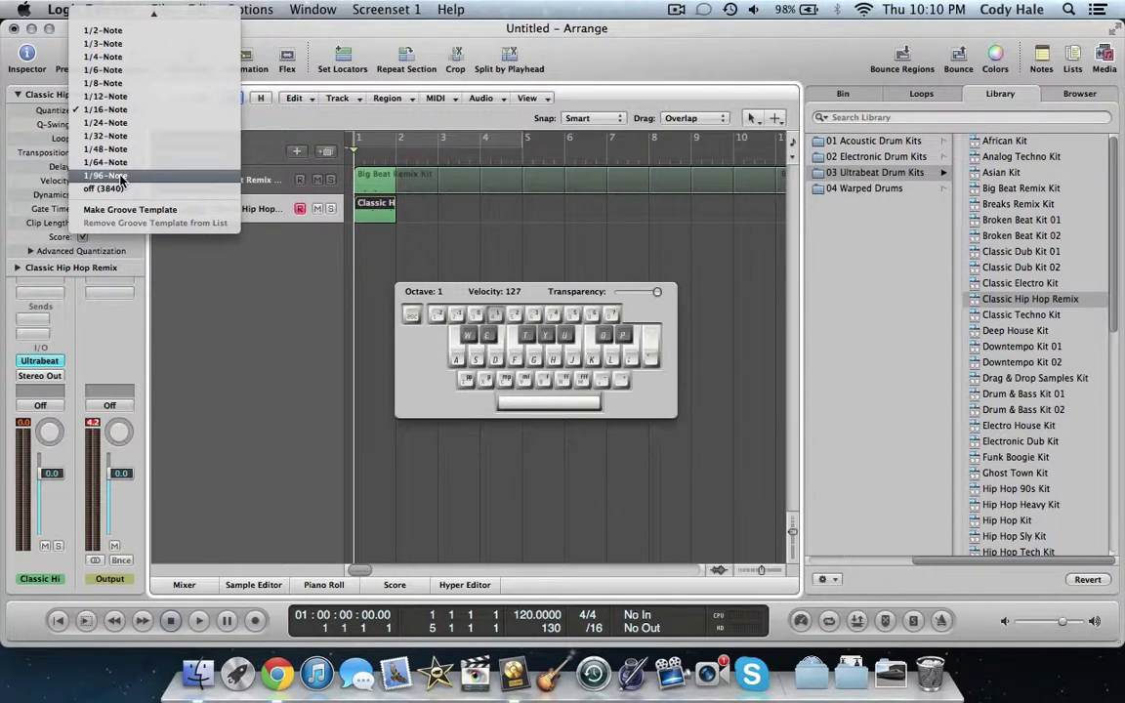
{"action": "left_click", "coordinate": [369, 235]}
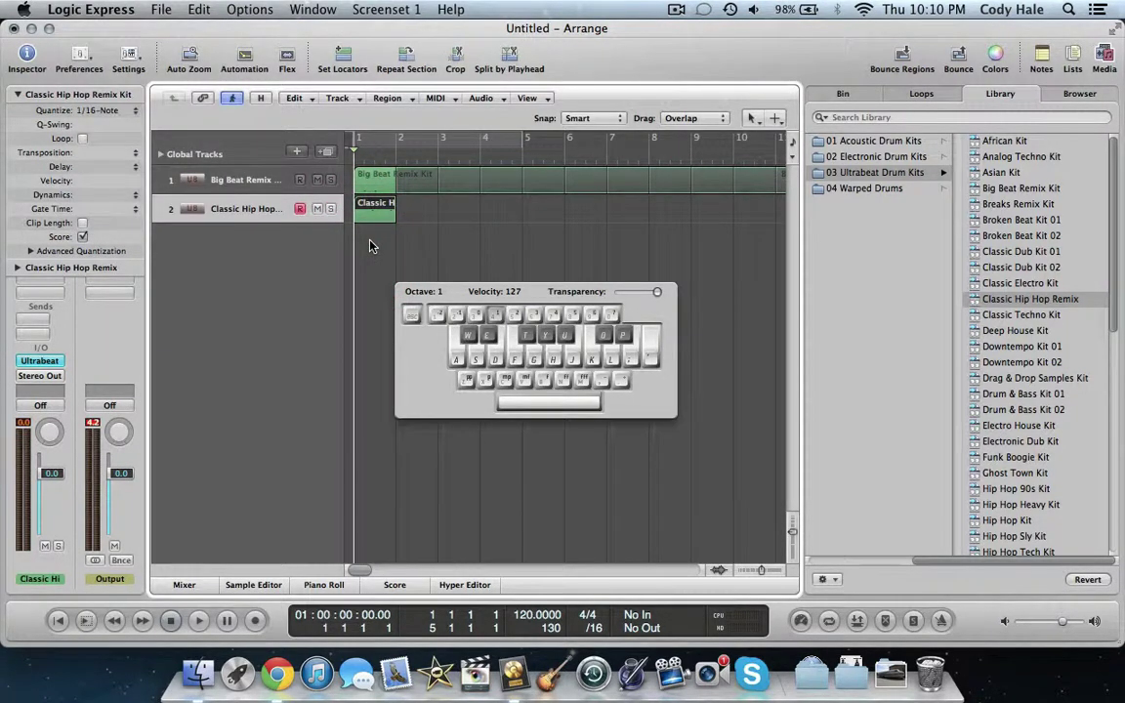
{"action": "key", "text": "space"}
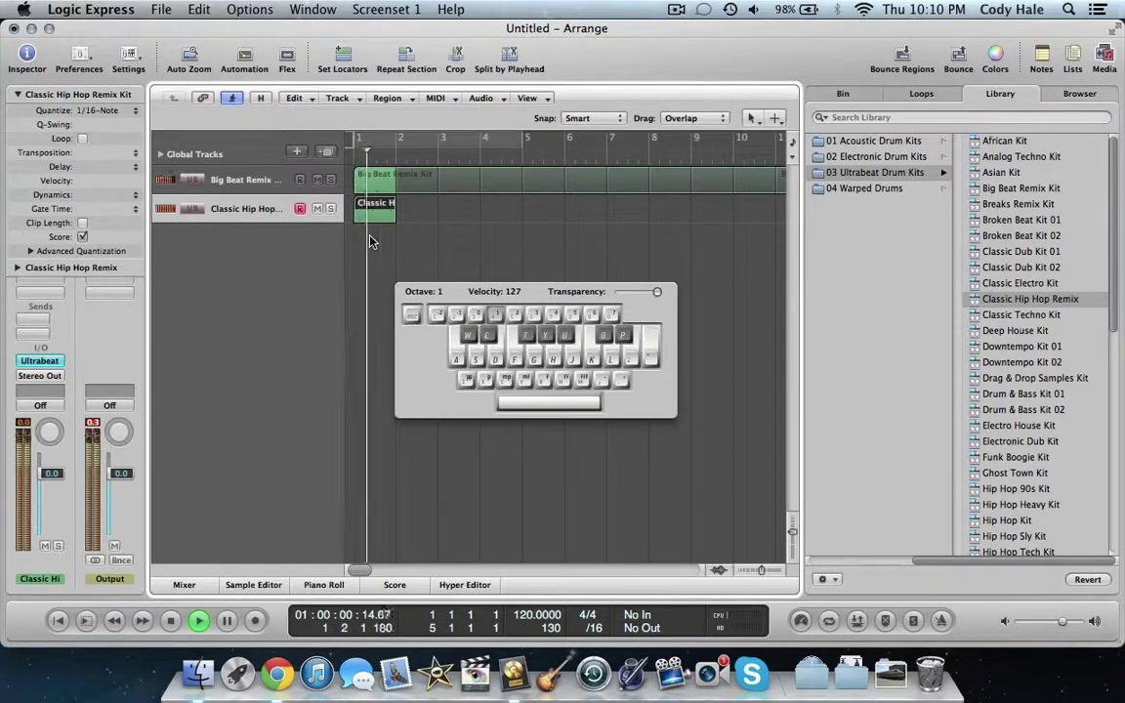
{"action": "key", "text": "space"}
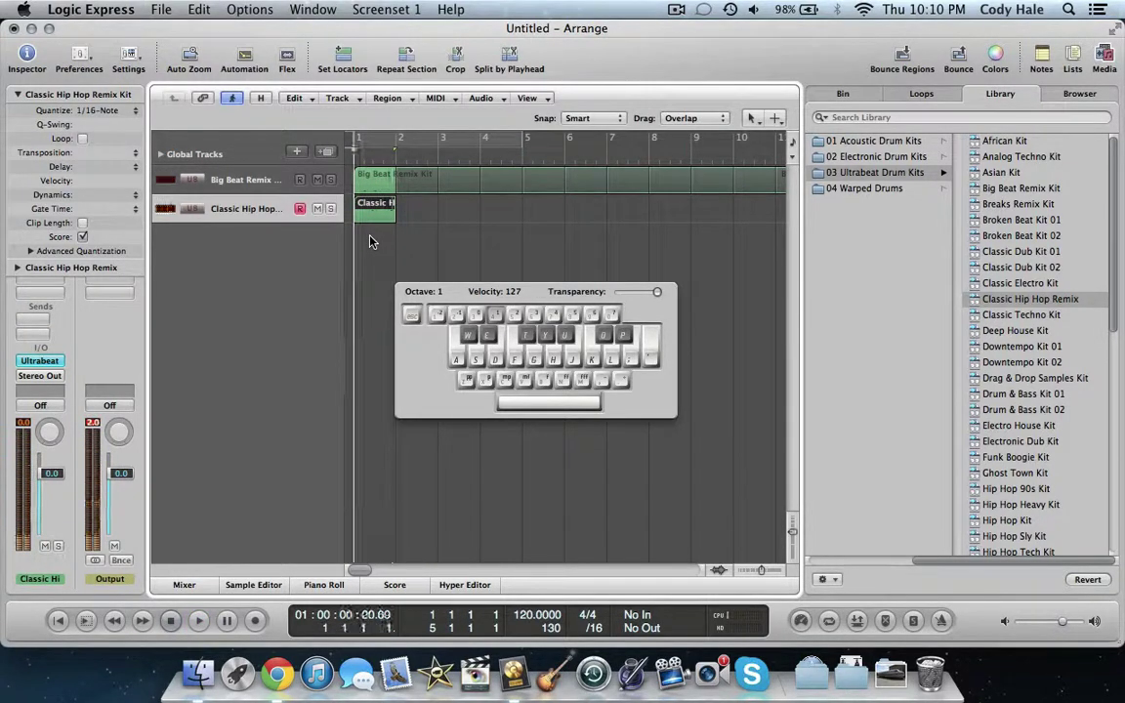
- Try 1/12-Note quantize on the region and play the beat
{"action": "left_click", "coordinate": [109, 114]}
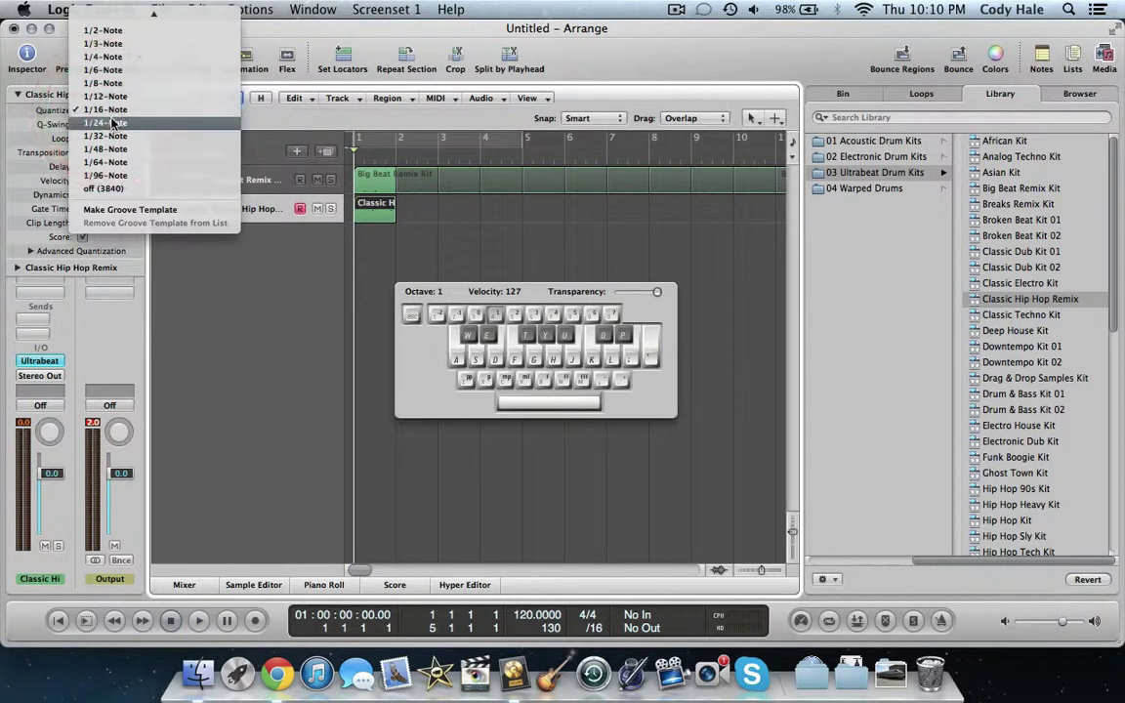
{"action": "left_click", "coordinate": [114, 96]}
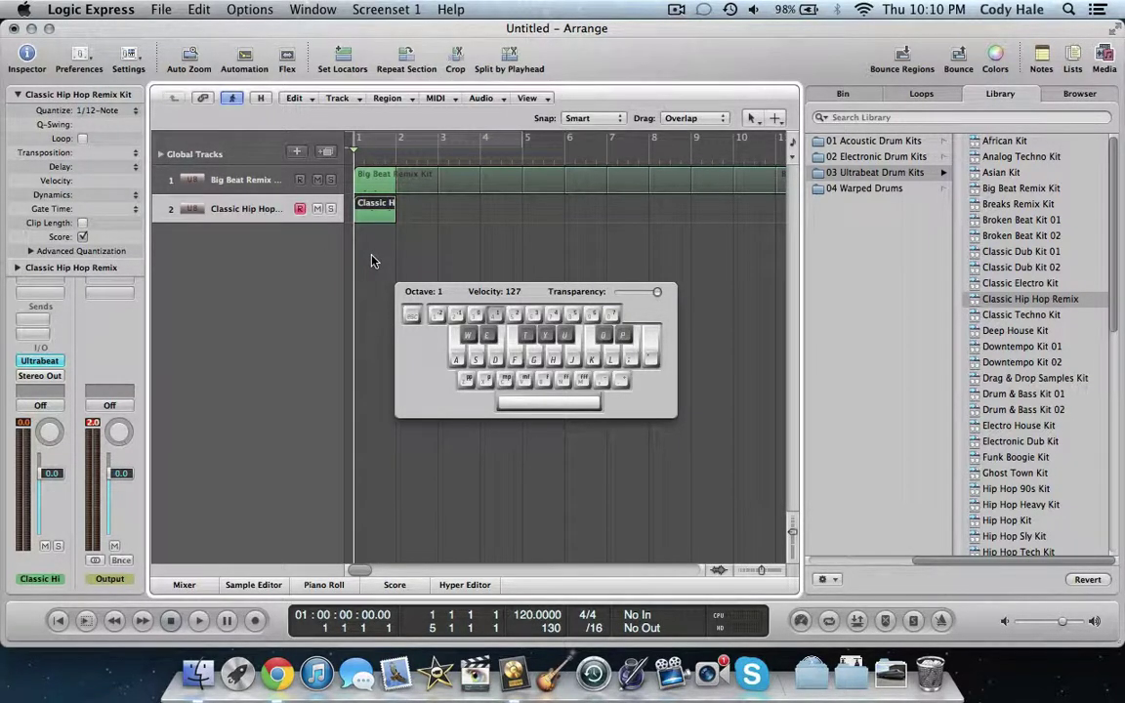
{"action": "key", "text": "space"}
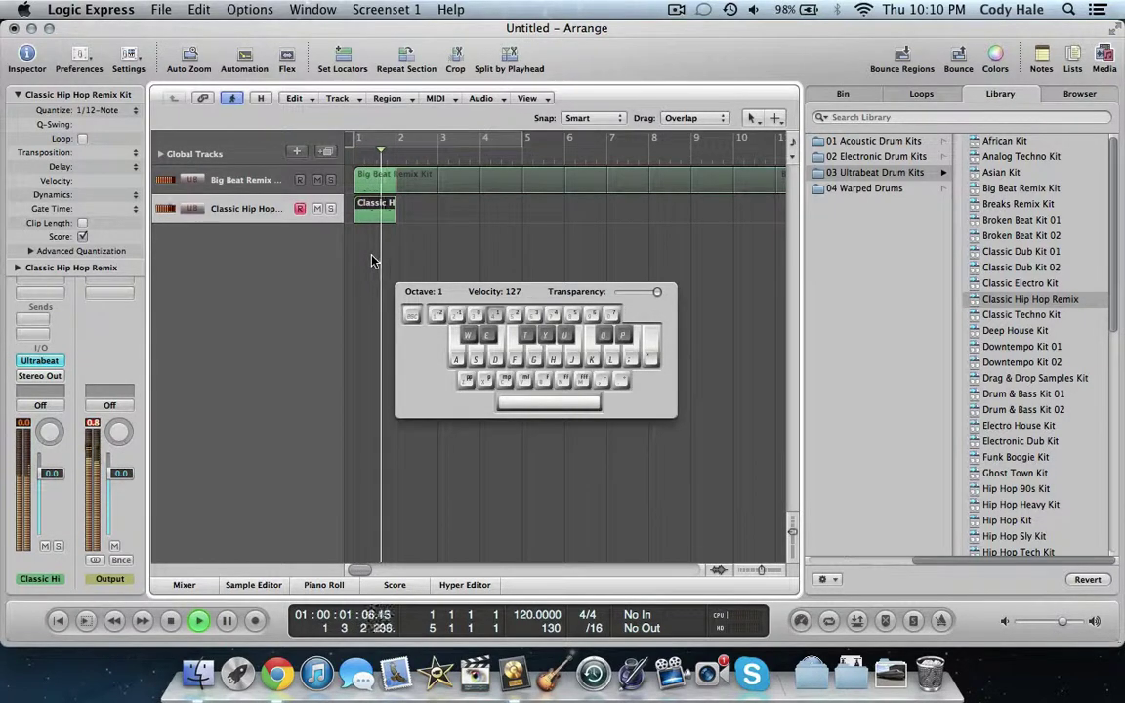
{"action": "key", "text": "space"}
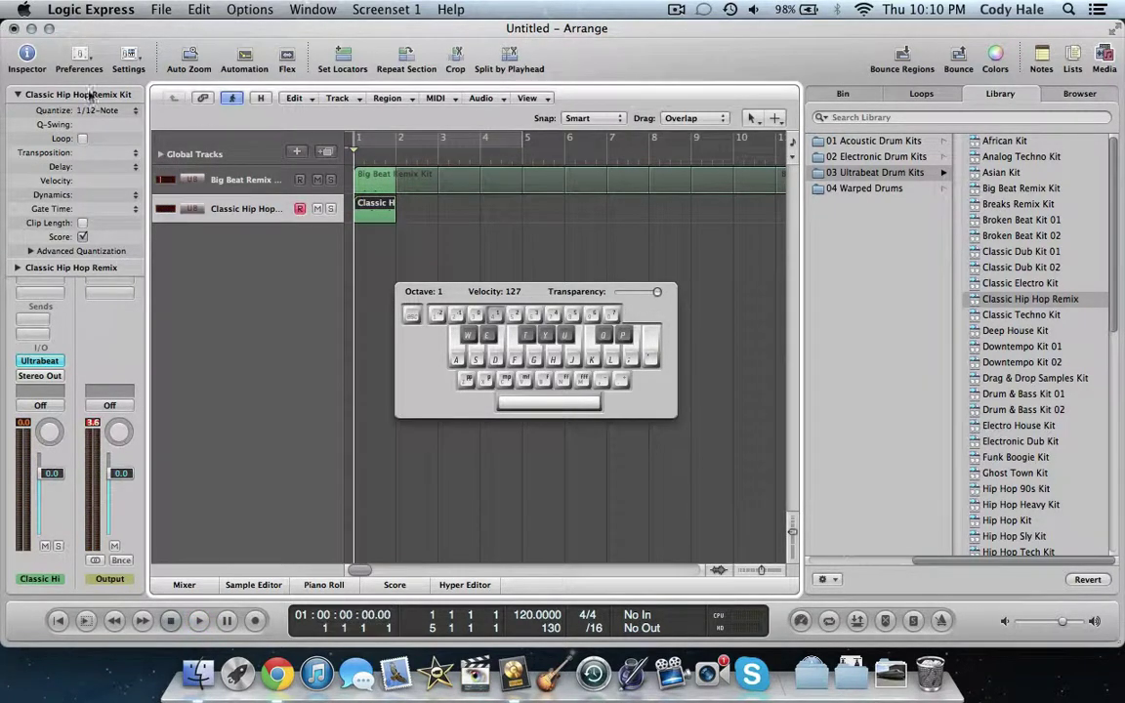
- Settle on 1/24-Note quantize, play it, and move the Musical Typing window aside
{"action": "left_click", "coordinate": [112, 114]}
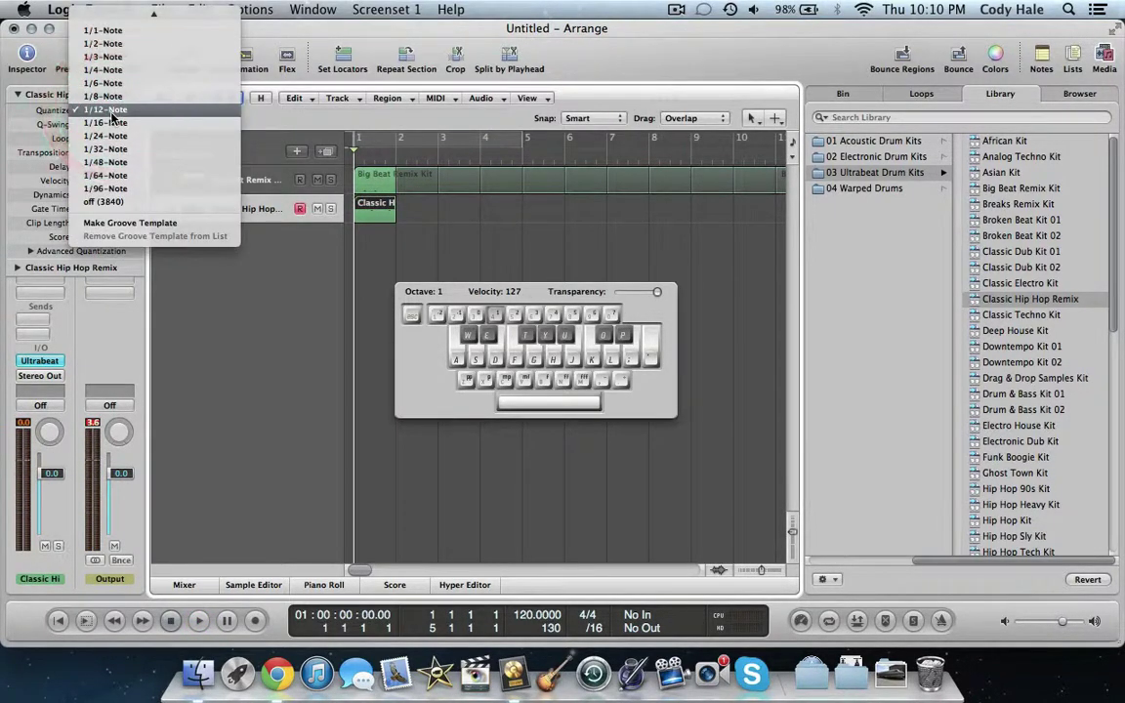
{"action": "left_click", "coordinate": [105, 136]}
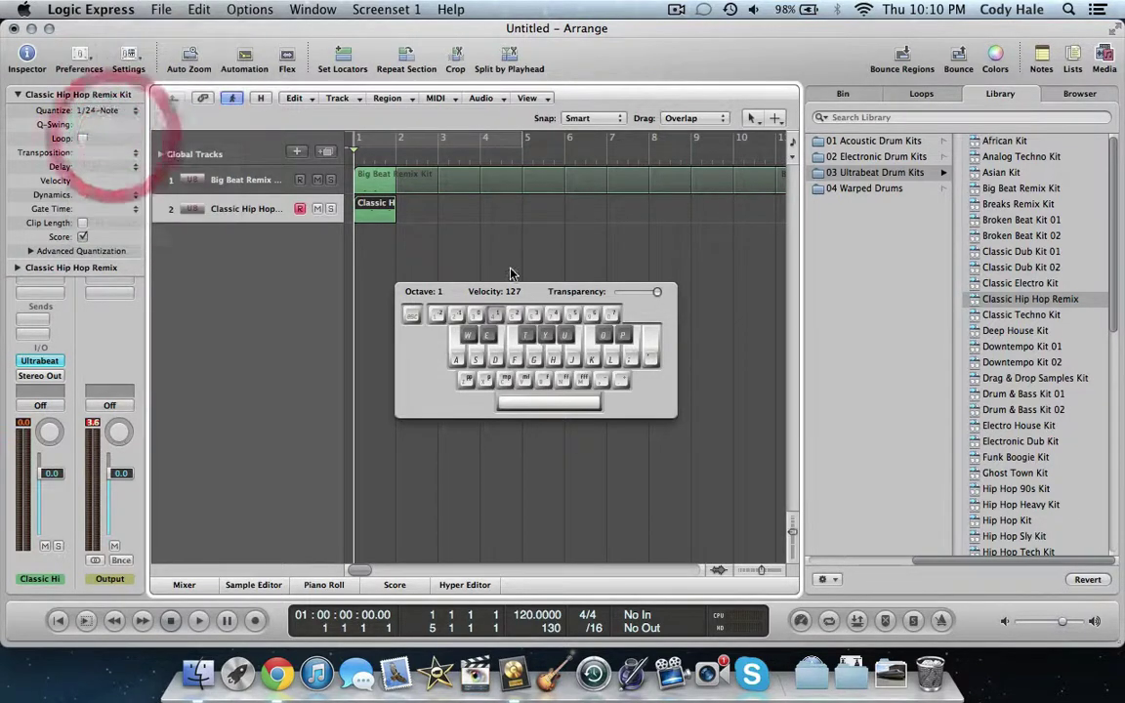
{"action": "key", "text": "space"}
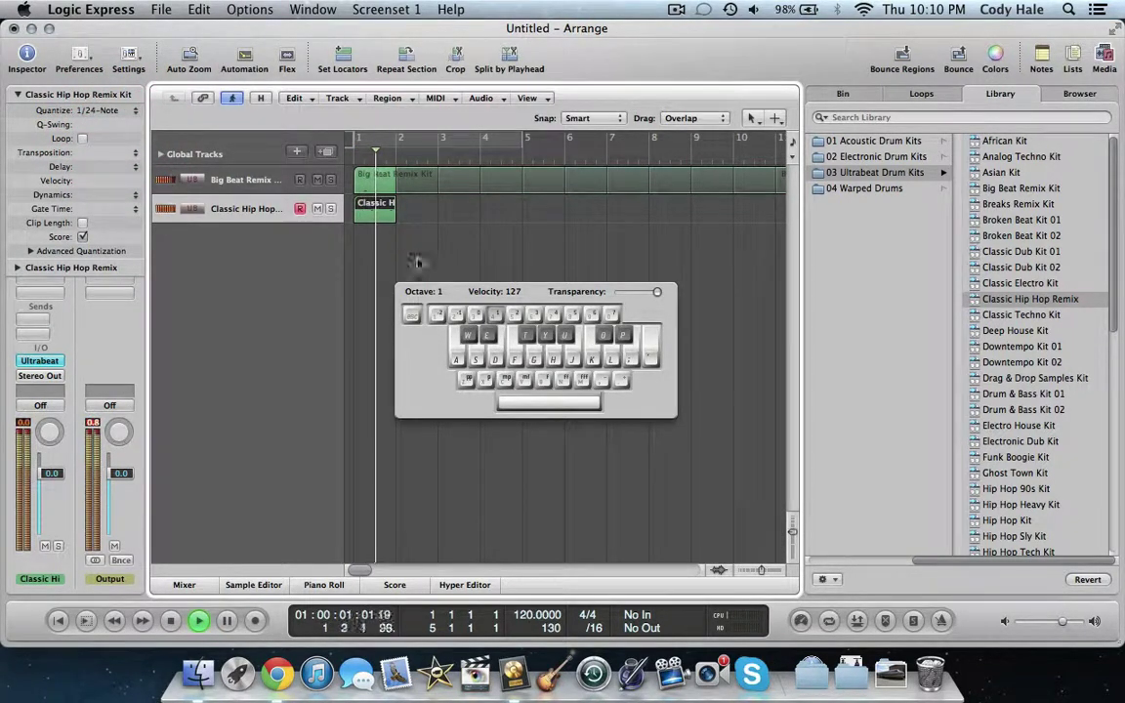
{"action": "key", "text": "space"}
{"action": "key", "text": "Return"}
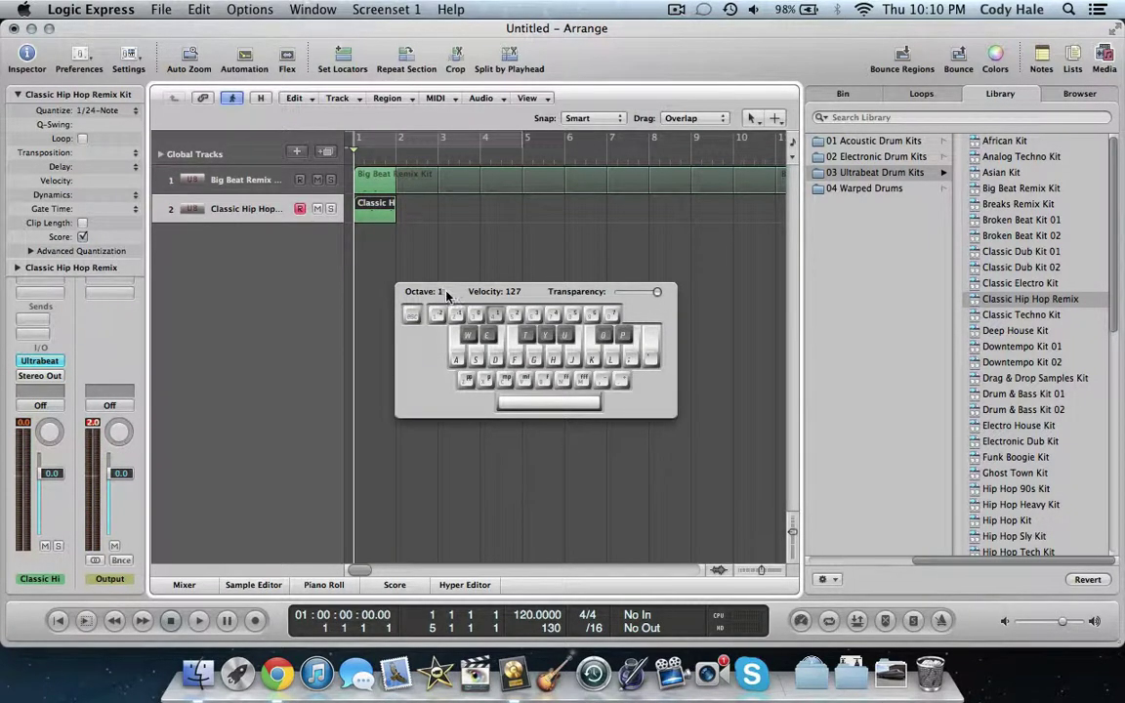
{"action": "left_click_drag", "start_coordinate": [446, 296], "coordinate": [700, 265]}
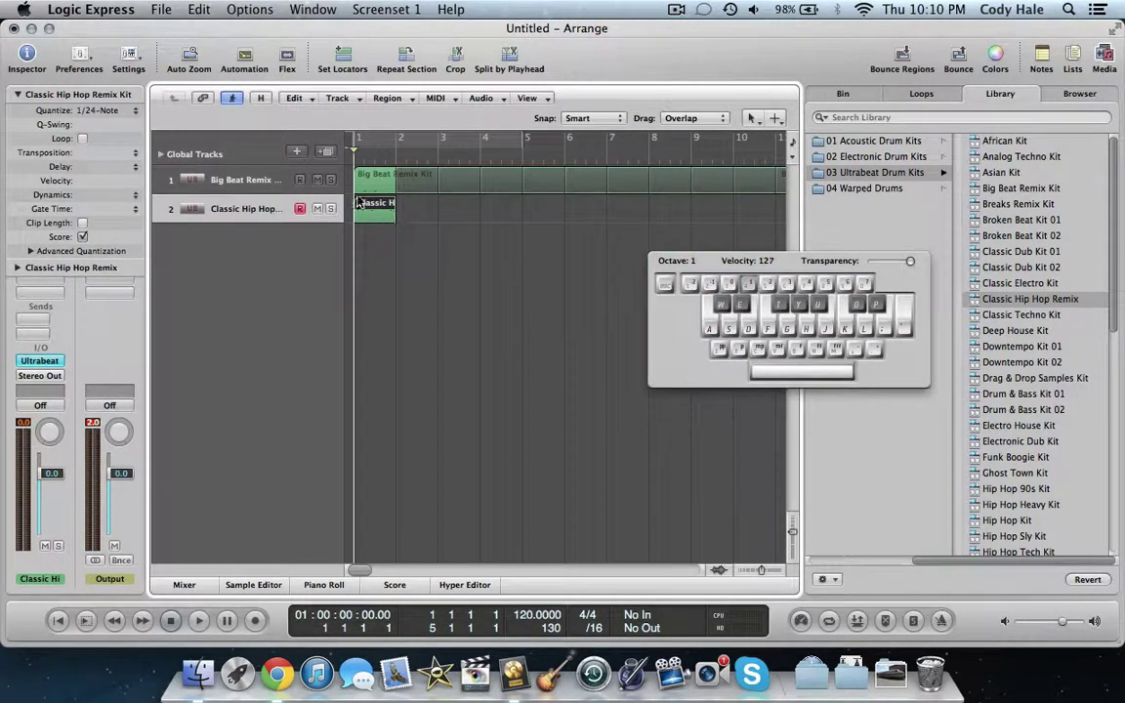
- Open the Classic Hip Hop region in the Piano Roll, enlarge and zoom it, and audition it
{"action": "double_click", "coordinate": [369, 209]}
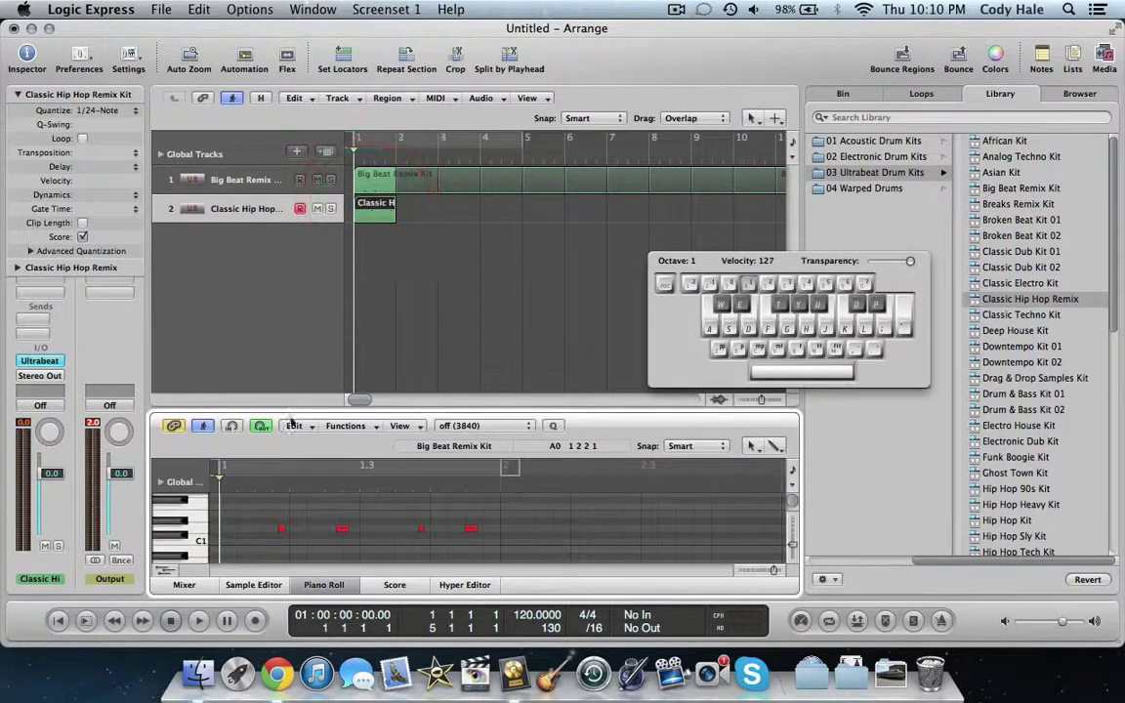
{"action": "left_click_drag", "start_coordinate": [415, 408], "coordinate": [426, 257]}
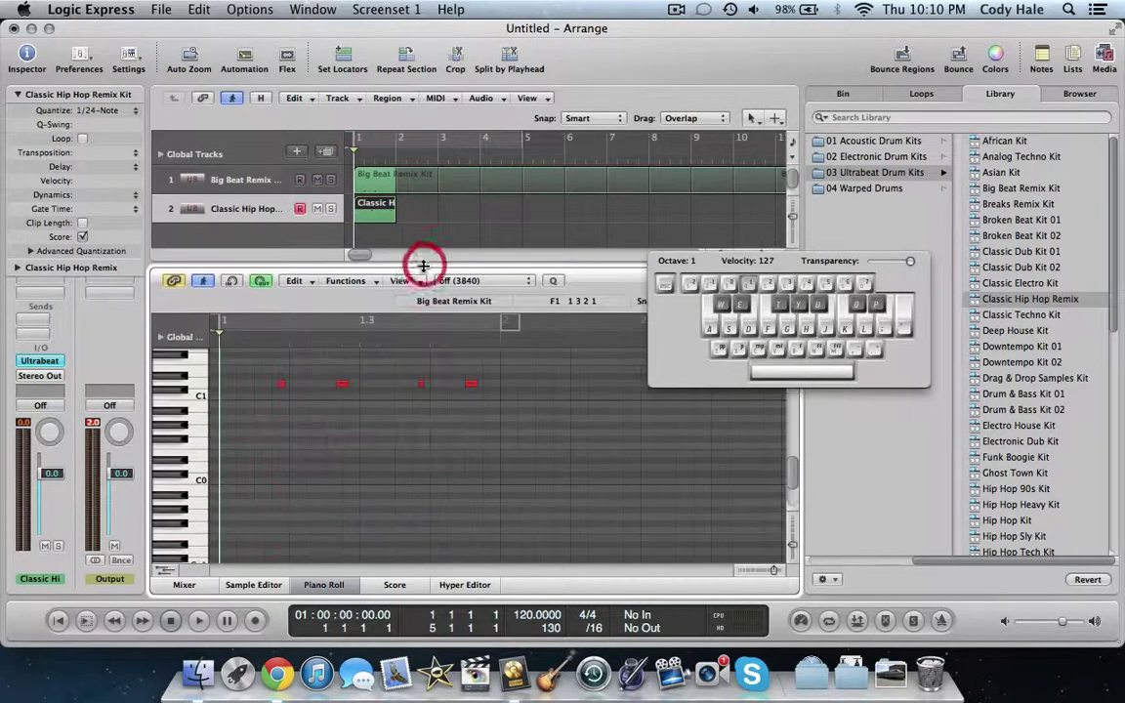
{"action": "scroll", "coordinate": [402, 440], "scroll_direction": "up", "scroll_amount": 1}
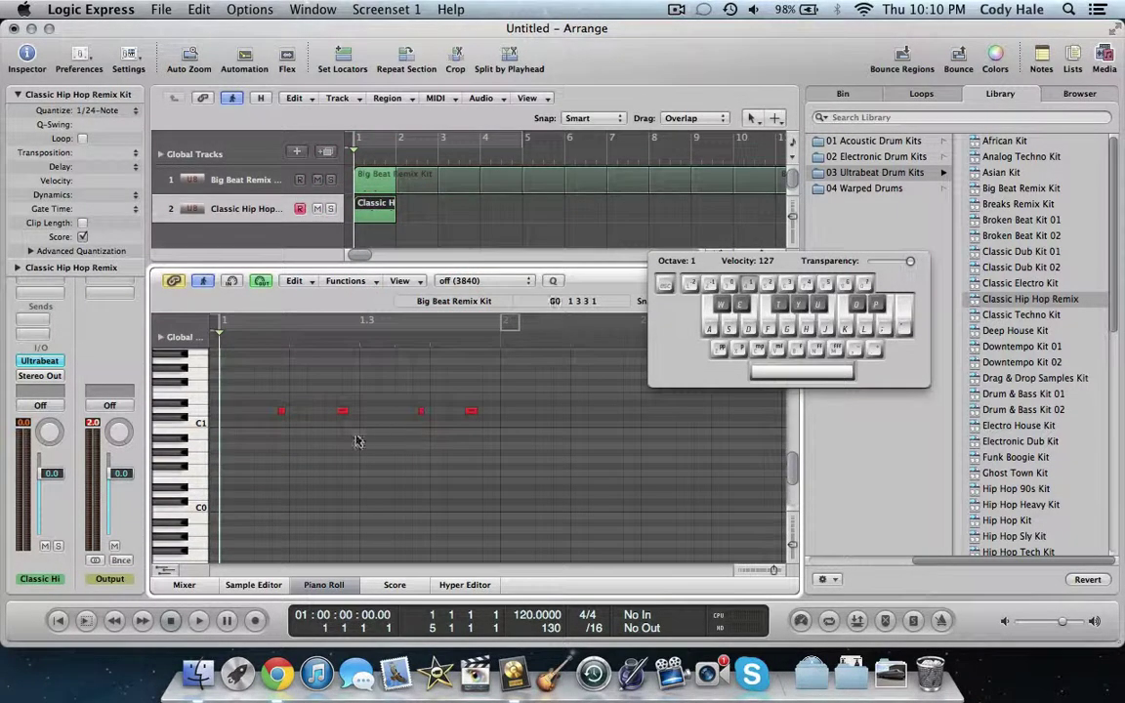
{"action": "left_click_drag", "start_coordinate": [410, 266], "coordinate": [410, 225]}
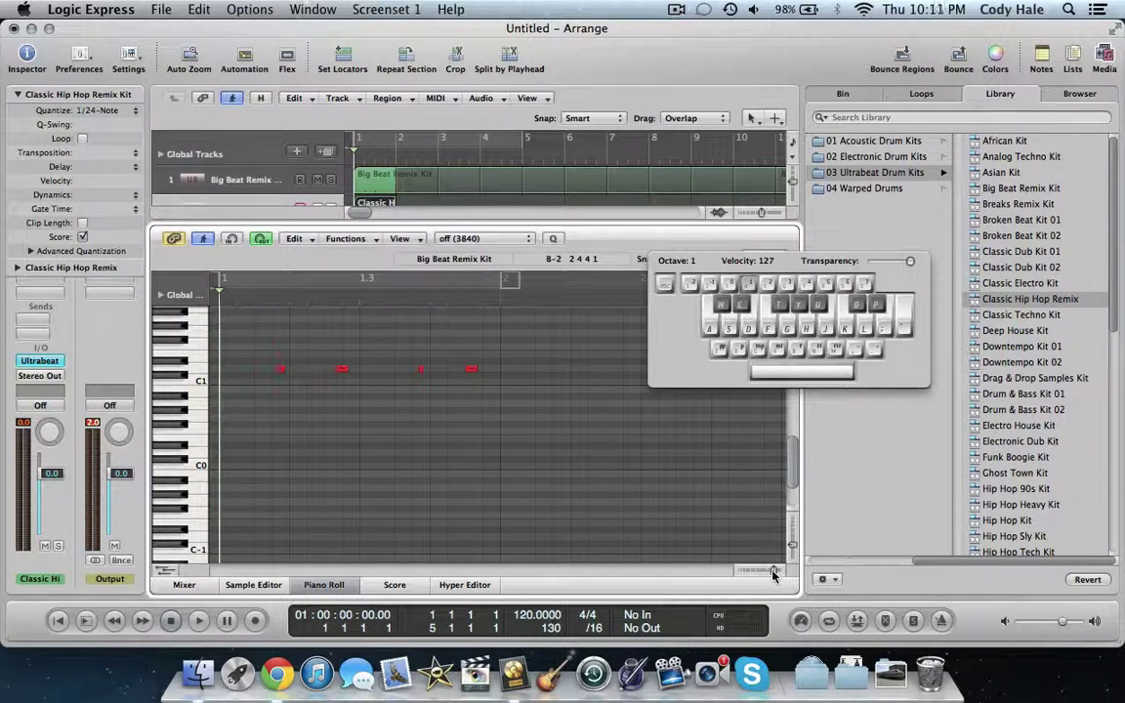
{"action": "left_click_drag", "start_coordinate": [773, 574], "coordinate": [792, 561]}
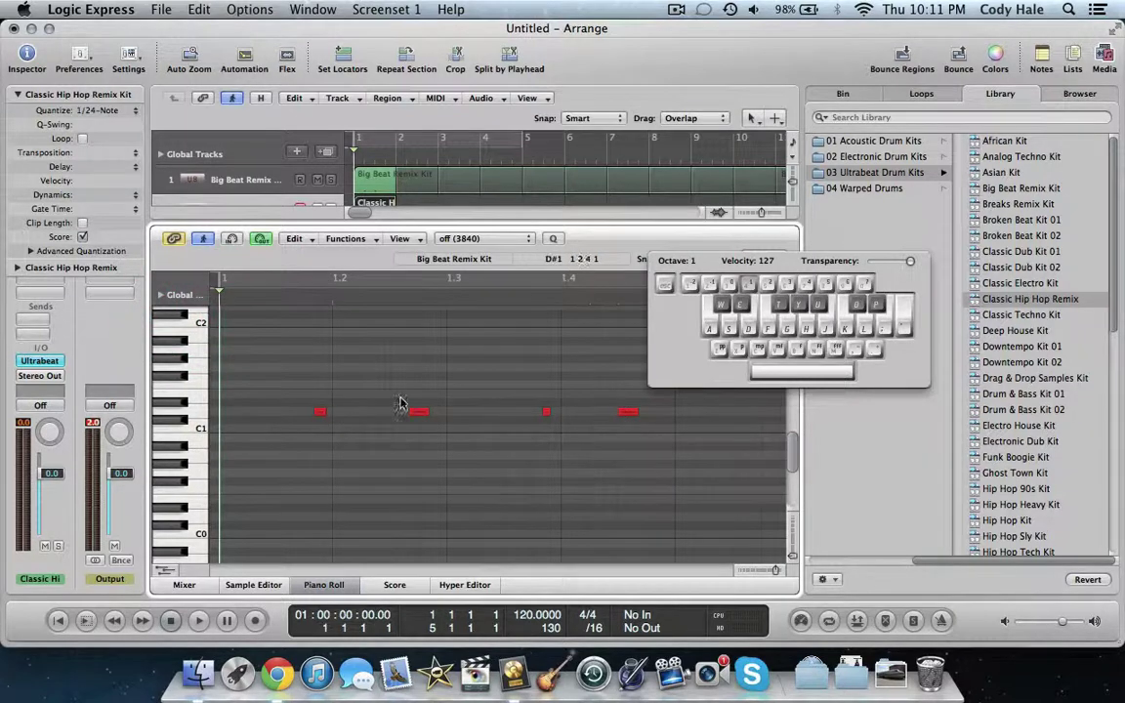
{"action": "key", "text": "space"}
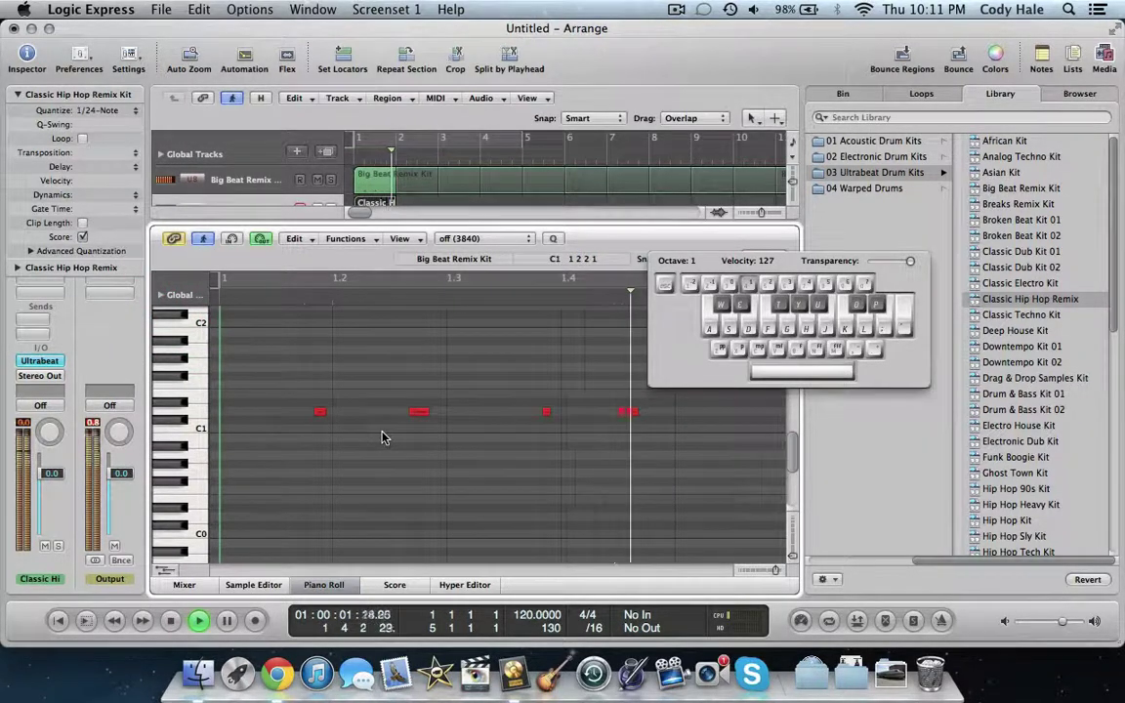
{"action": "key", "text": "space"}
- Shift the first drum hit and the D1 hit slightly earlier, then replay the beat
{"action": "mouse_move", "coordinate": [304, 302]}
{"action": "left_mouse_down"}
{"action": "mouse_move", "coordinate": [282, 303]}
{"action": "mouse_move", "coordinate": [304, 303]}
{"action": "left_mouse_up"}
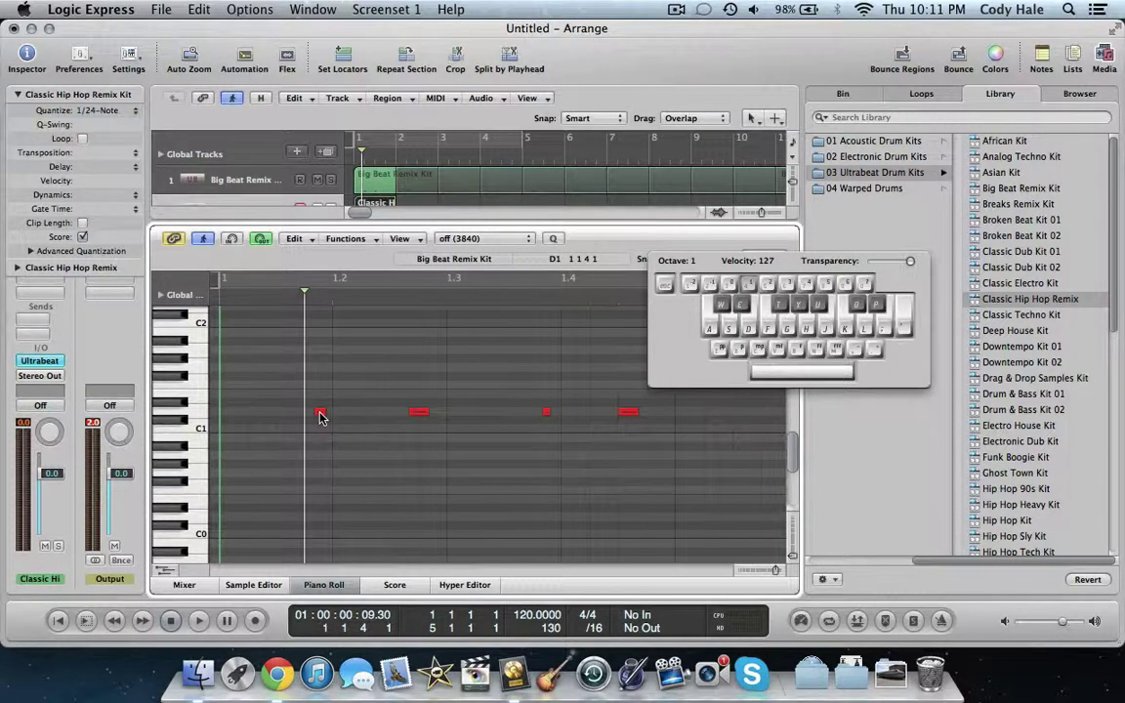
{"action": "left_click_drag", "start_coordinate": [321, 417], "coordinate": [312, 411]}
{"action": "left_click", "coordinate": [352, 441]}
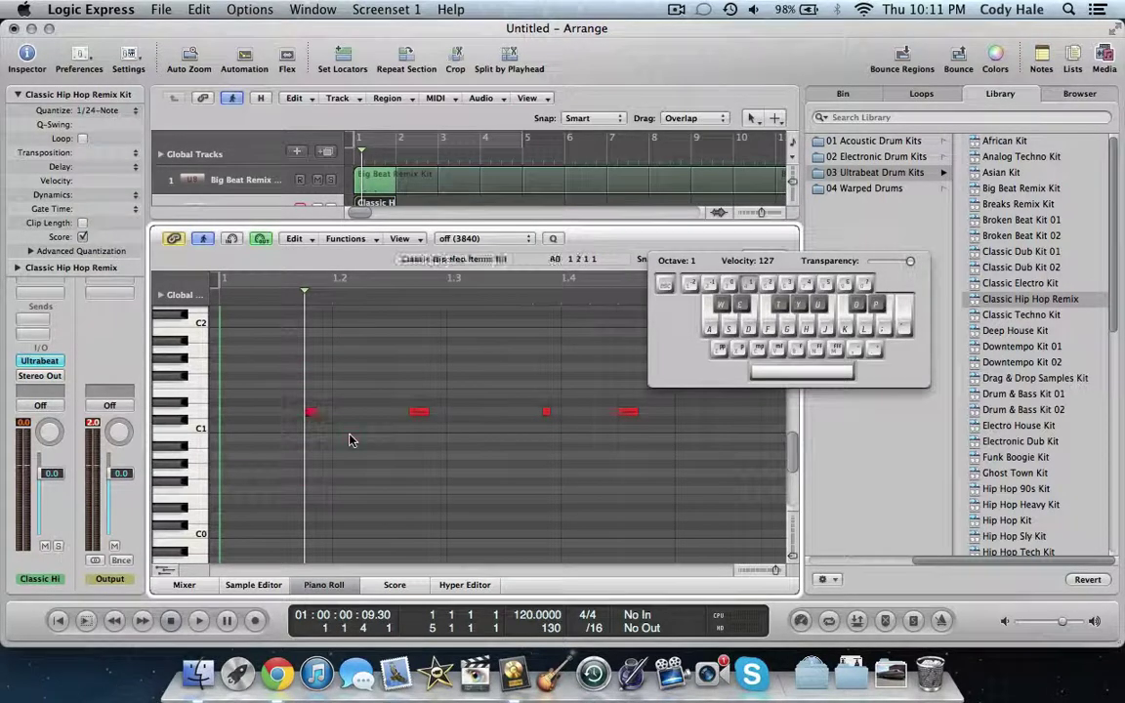
{"action": "key", "text": "space"}
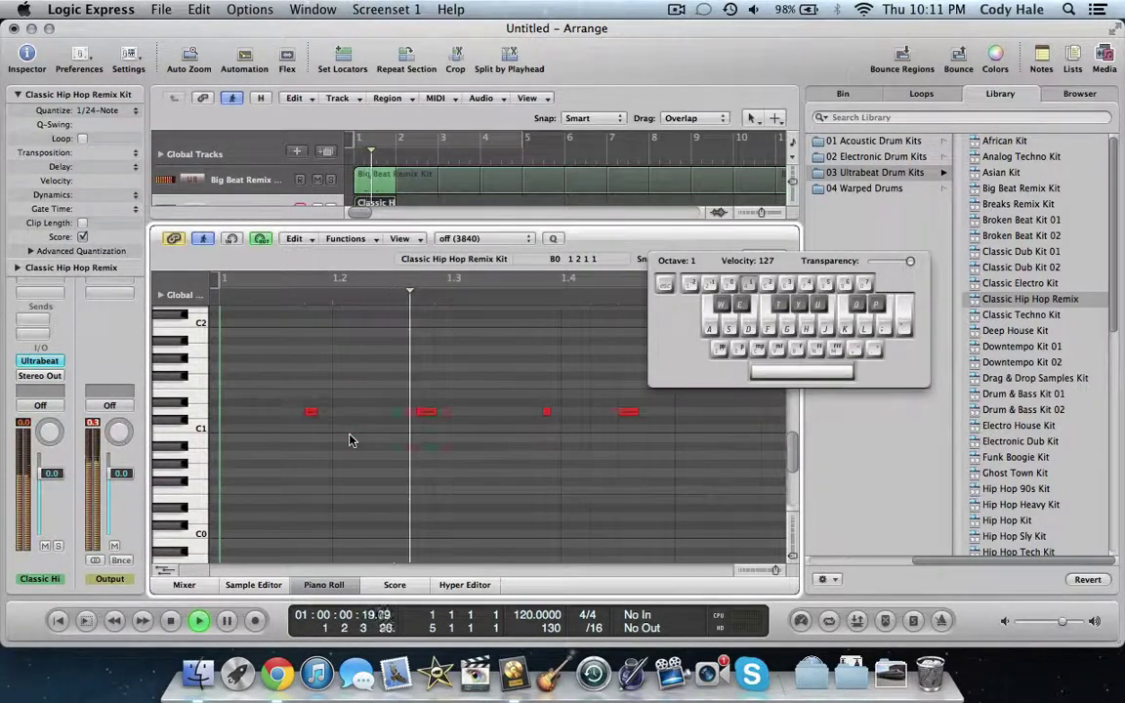
{"action": "key", "text": "space"}
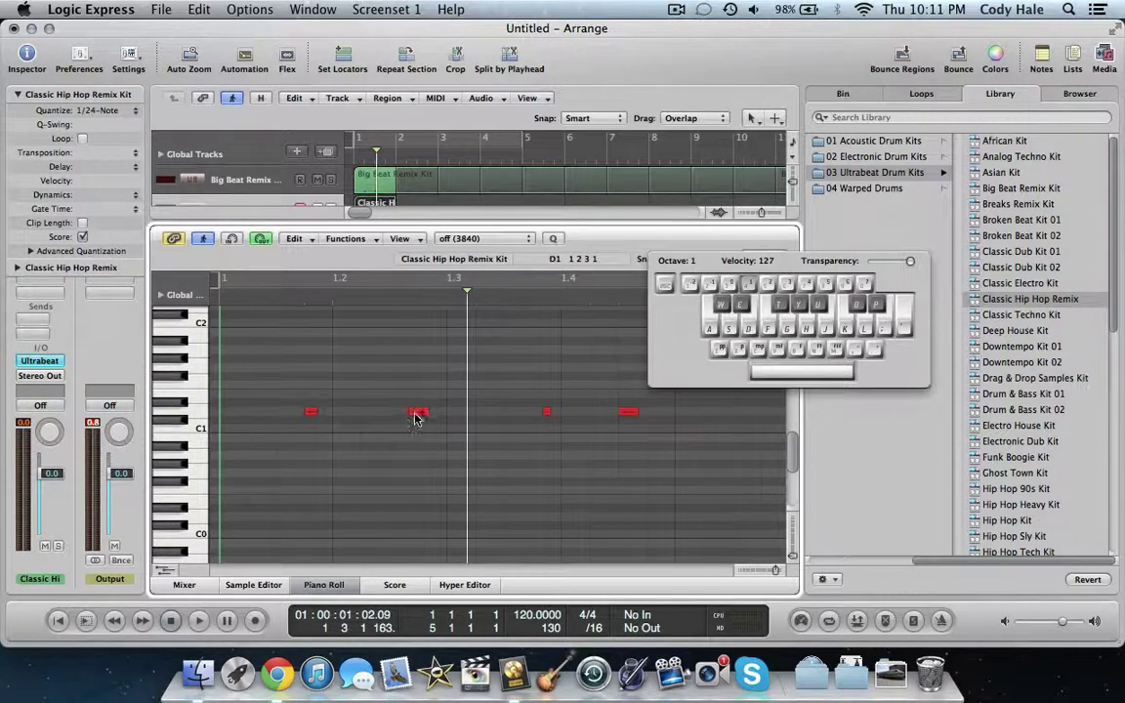
{"action": "left_click_drag", "start_coordinate": [418, 414], "coordinate": [400, 414]}
{"action": "left_click", "coordinate": [432, 389]}
{"action": "key", "text": "Return"}
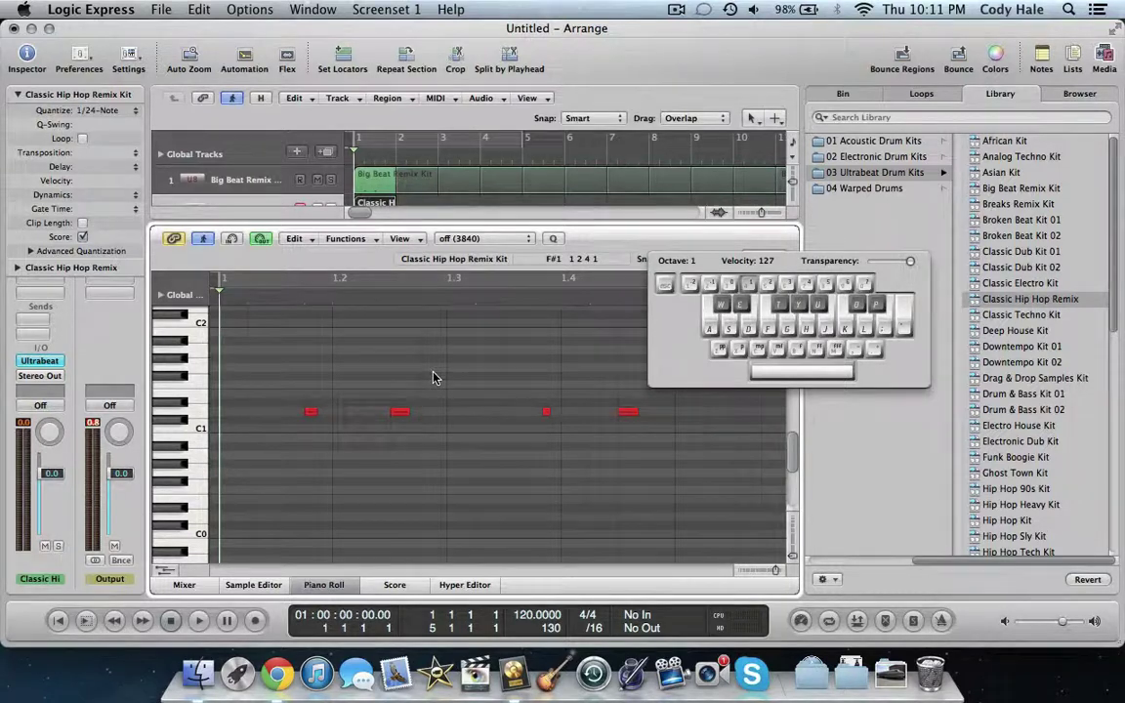
{"action": "key", "text": "space"}
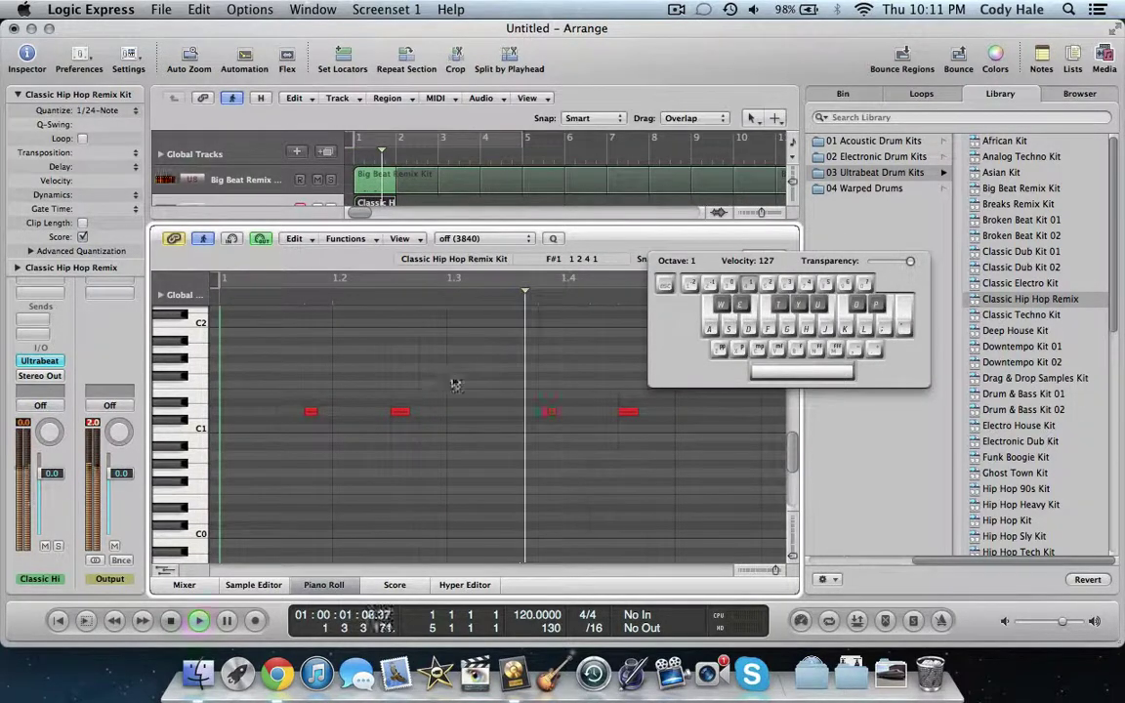
{"action": "key", "text": "space"}
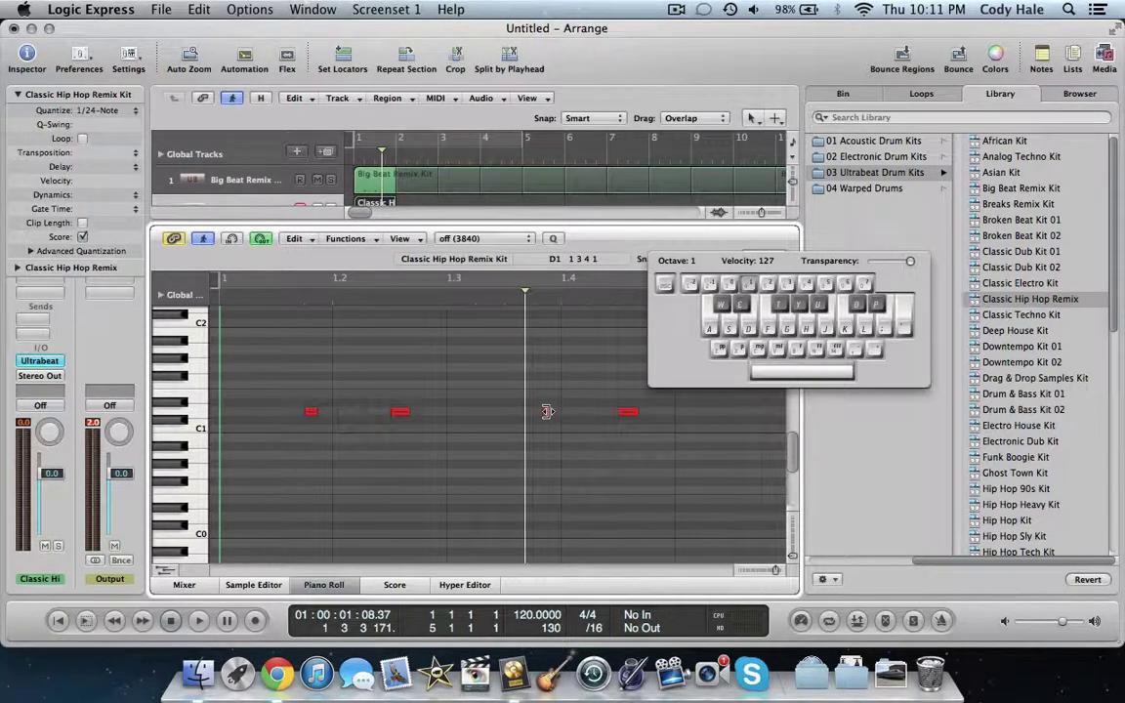
- Lengthen the third drum hit, listen to it, and close the Piano Roll
{"action": "left_click_drag", "start_coordinate": [547, 411], "coordinate": [543, 414]}
{"action": "key", "text": "space"}
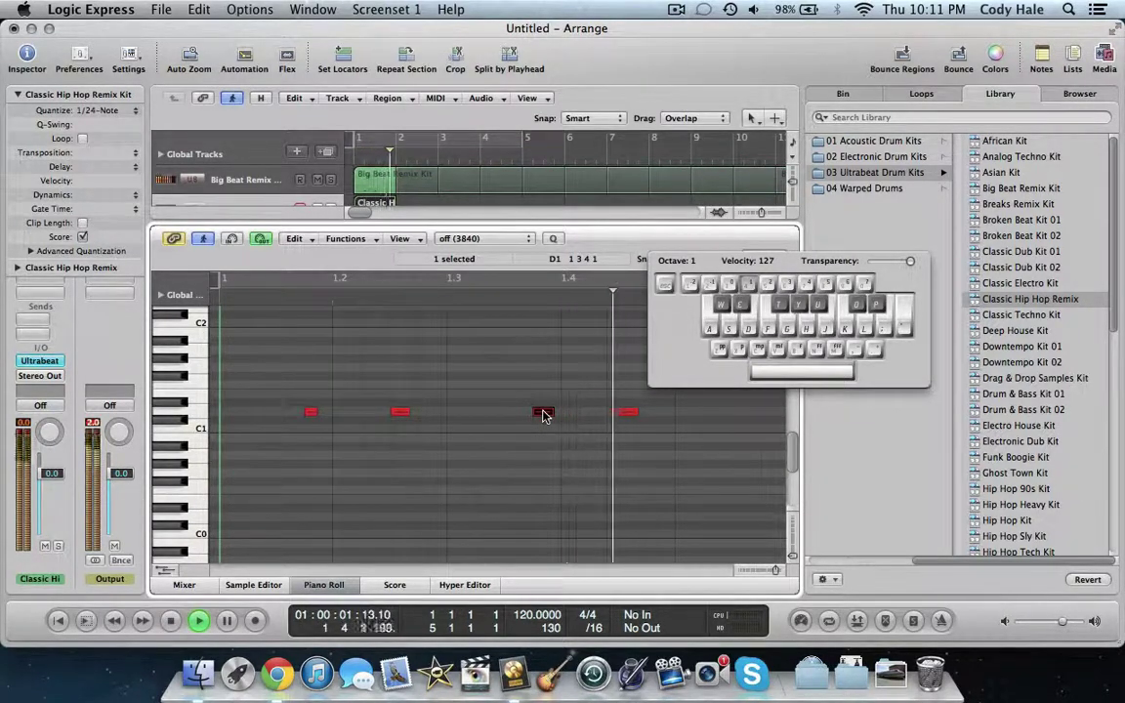
{"action": "key", "text": "space"}
{"action": "left_click", "coordinate": [577, 422]}
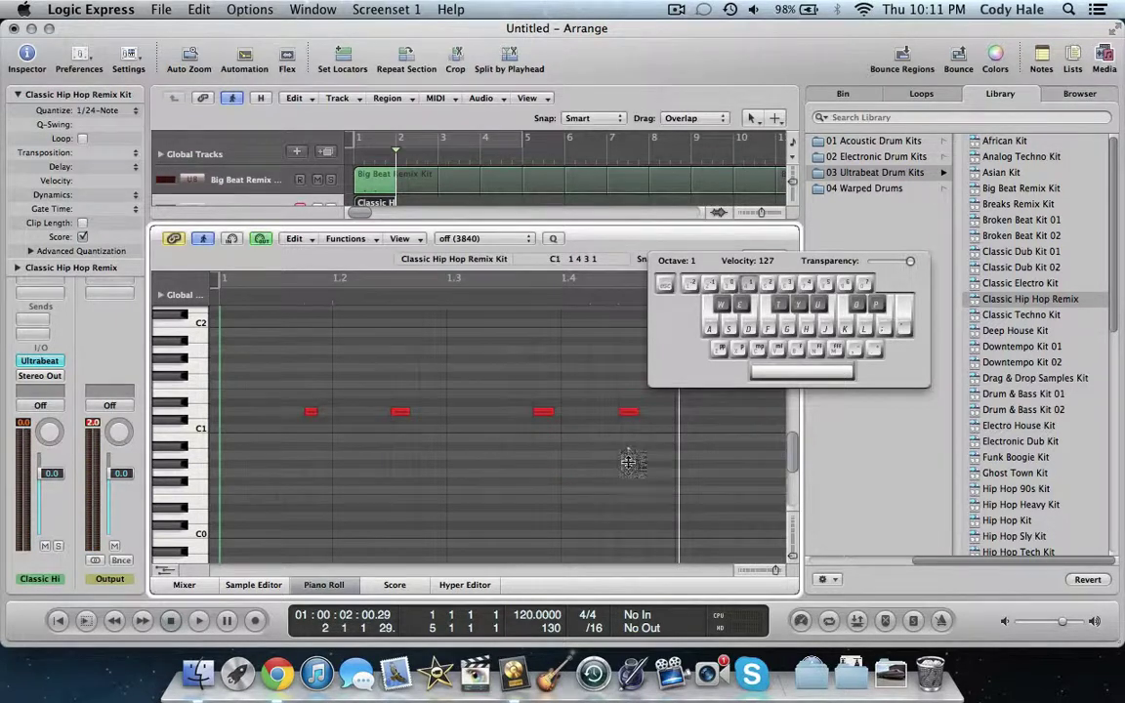
{"action": "left_click", "coordinate": [502, 447]}
{"action": "key", "text": "Return"}
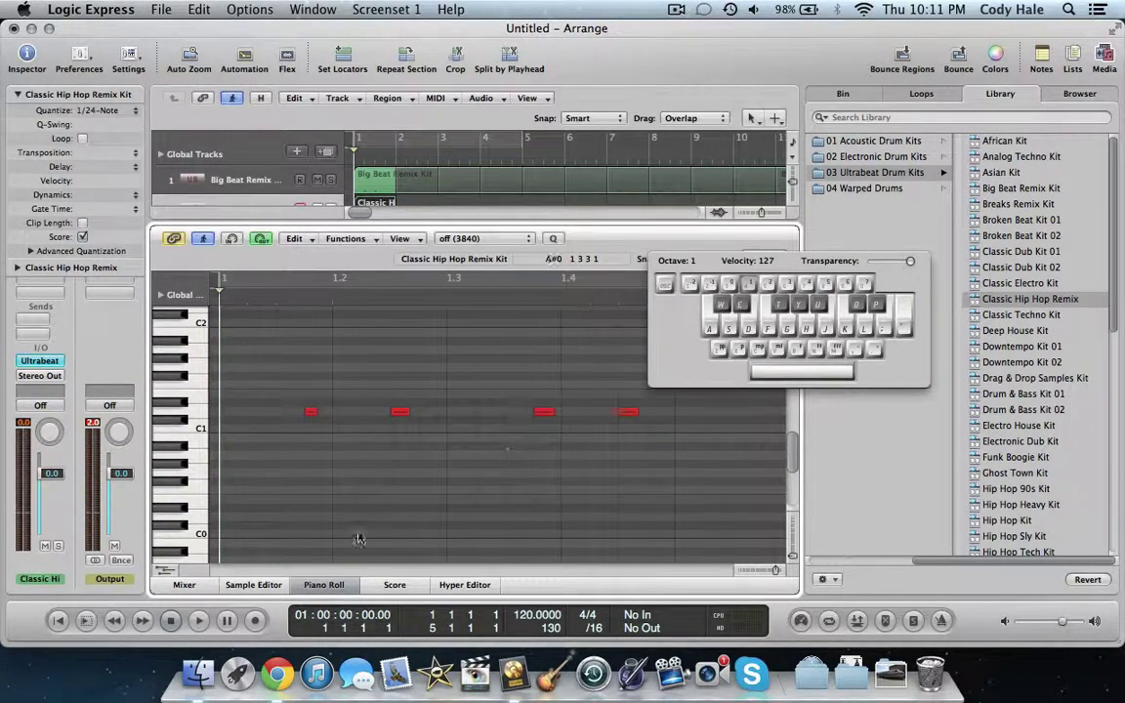
{"action": "left_click", "coordinate": [344, 583]}
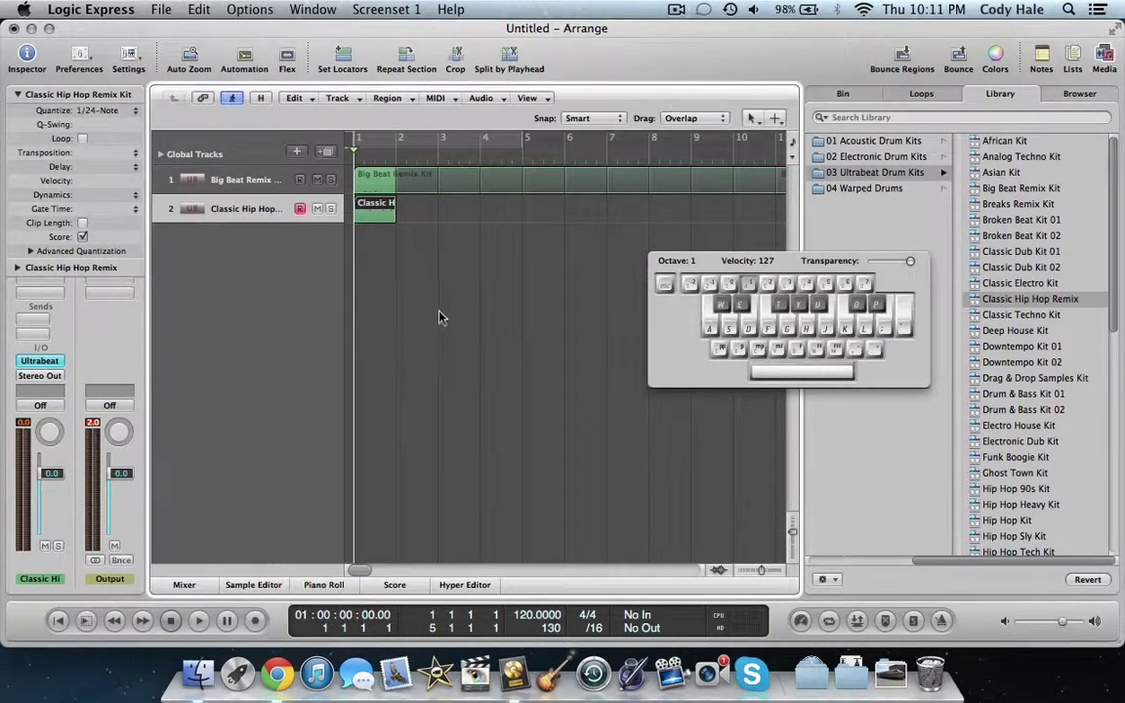
- Loop the Classic Hip Hop region to bar 11 and play it with the Big Beat track
{"action": "left_click", "coordinate": [438, 317]}
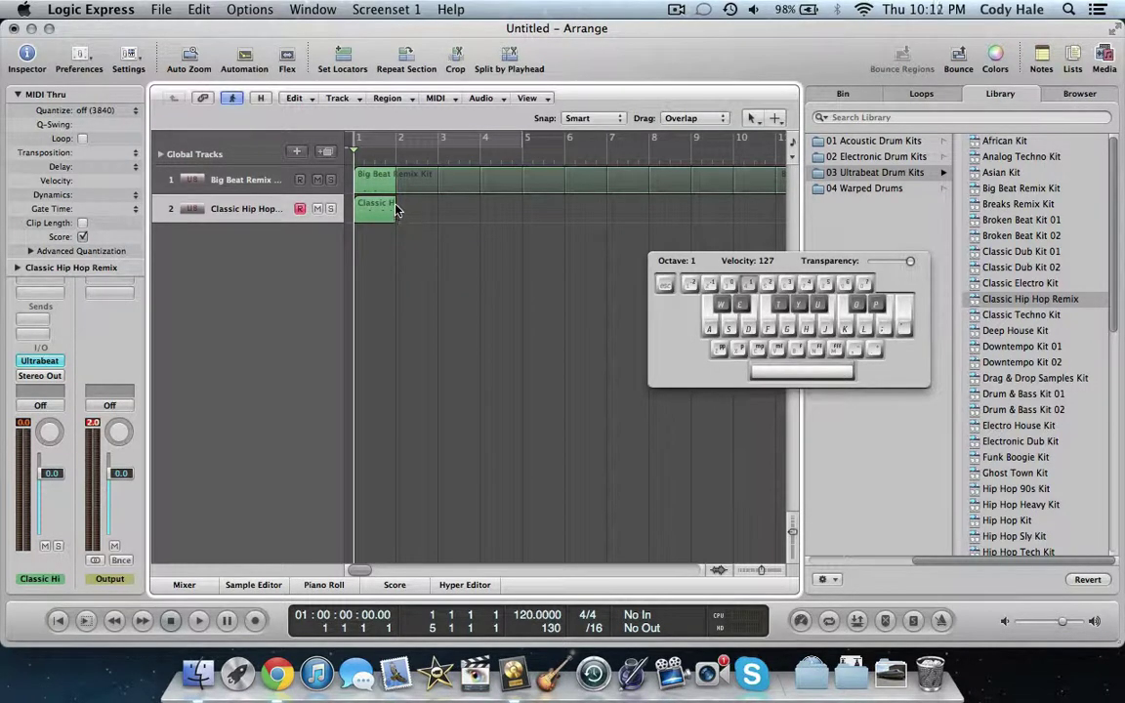
{"action": "left_click_drag", "start_coordinate": [399, 203], "coordinate": [798, 205]}
{"action": "left_click", "coordinate": [535, 294]}
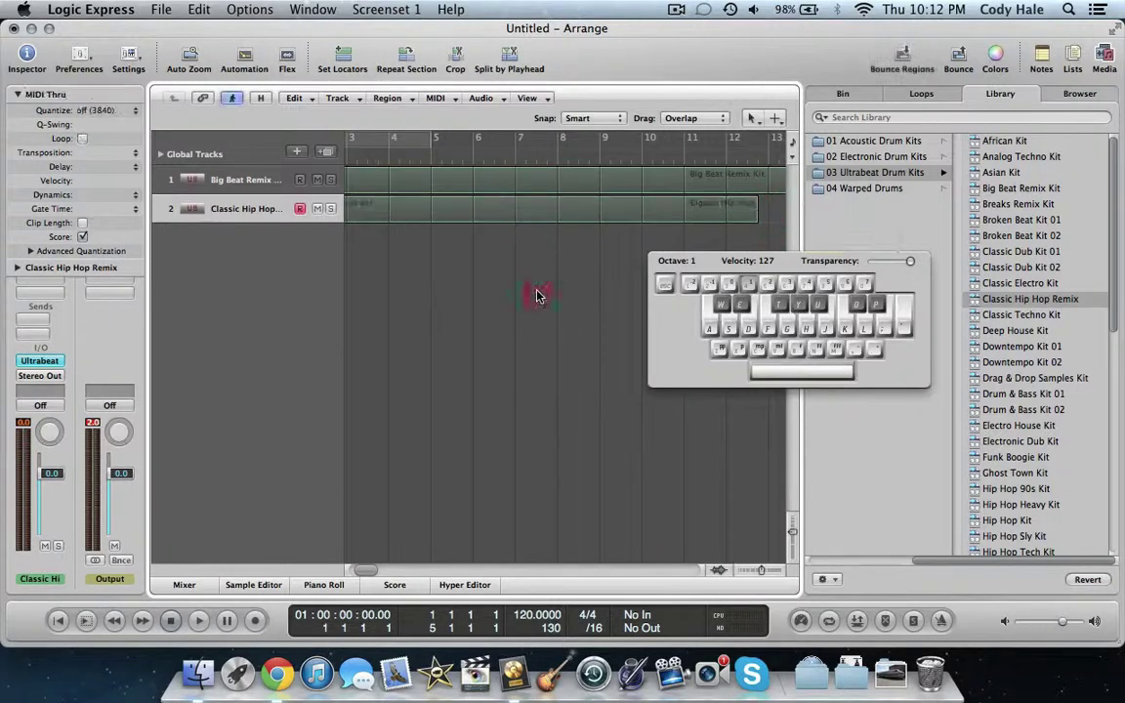
{"action": "key", "text": "space"}
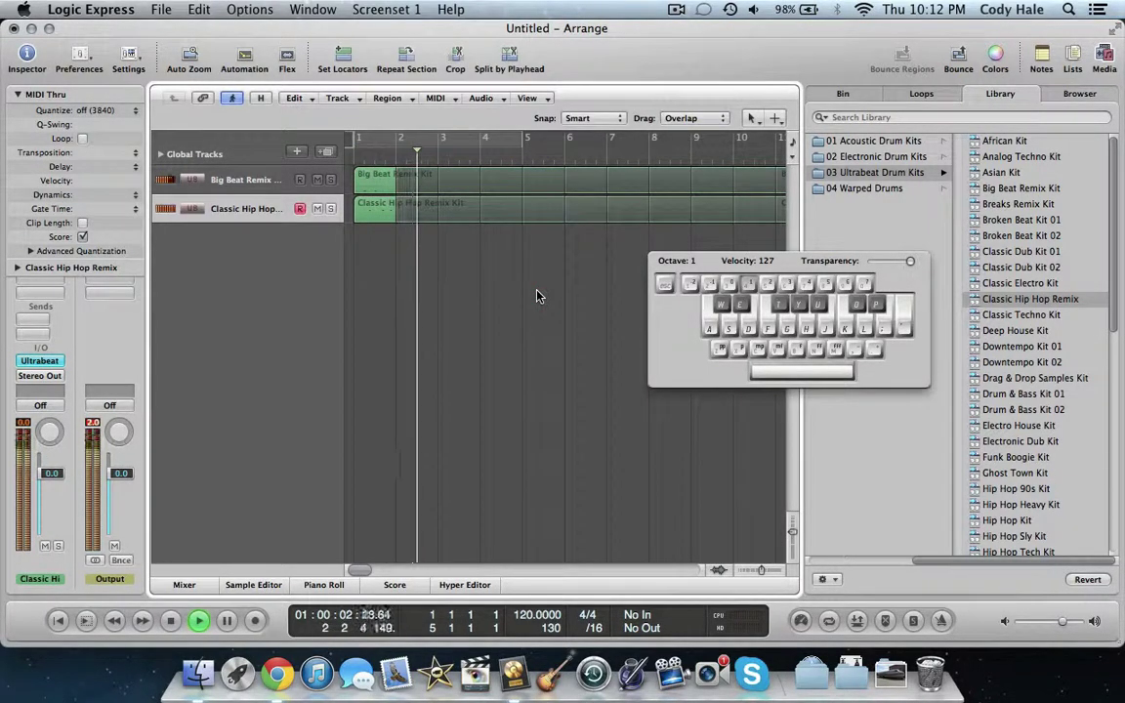
{"action": "key", "text": "space"}
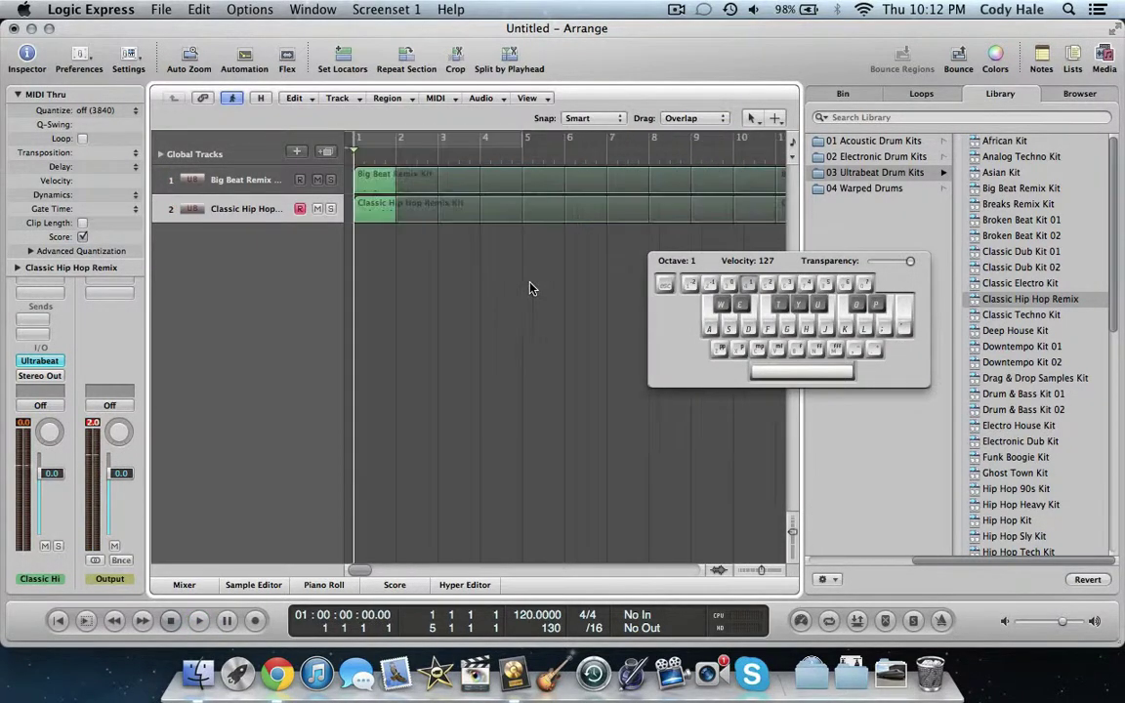
- Add a new Software Instrument track and move the Musical Typing window left
{"action": "left_click", "coordinate": [297, 153]}
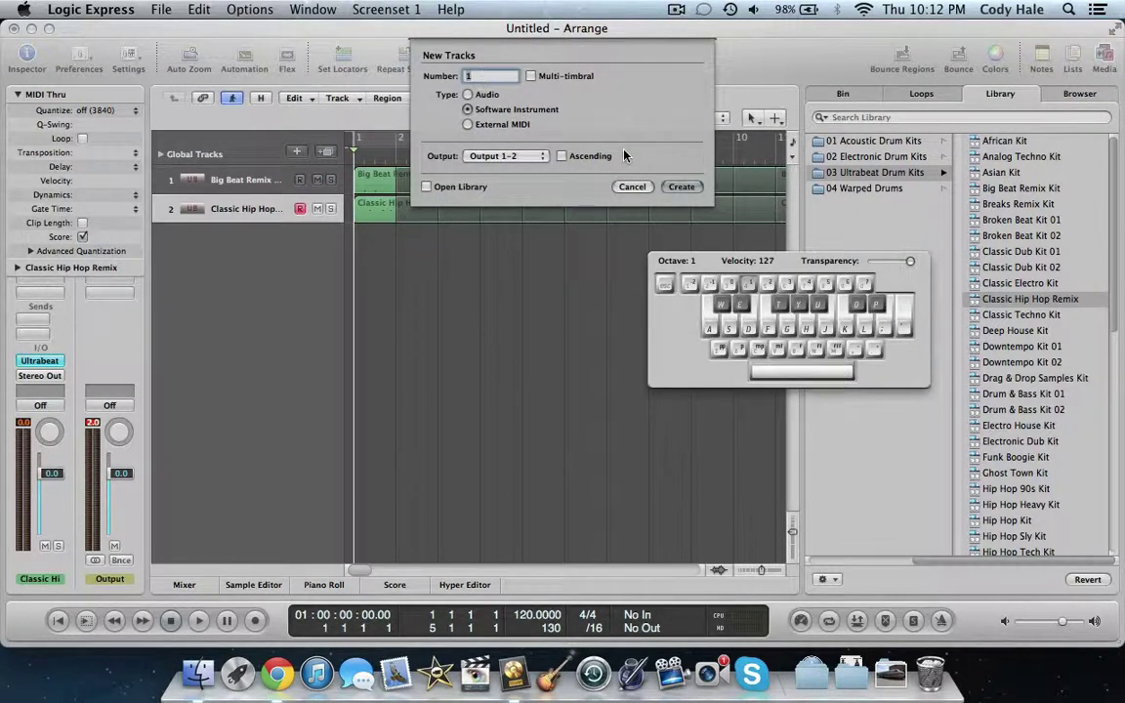
{"action": "left_click", "coordinate": [675, 187]}
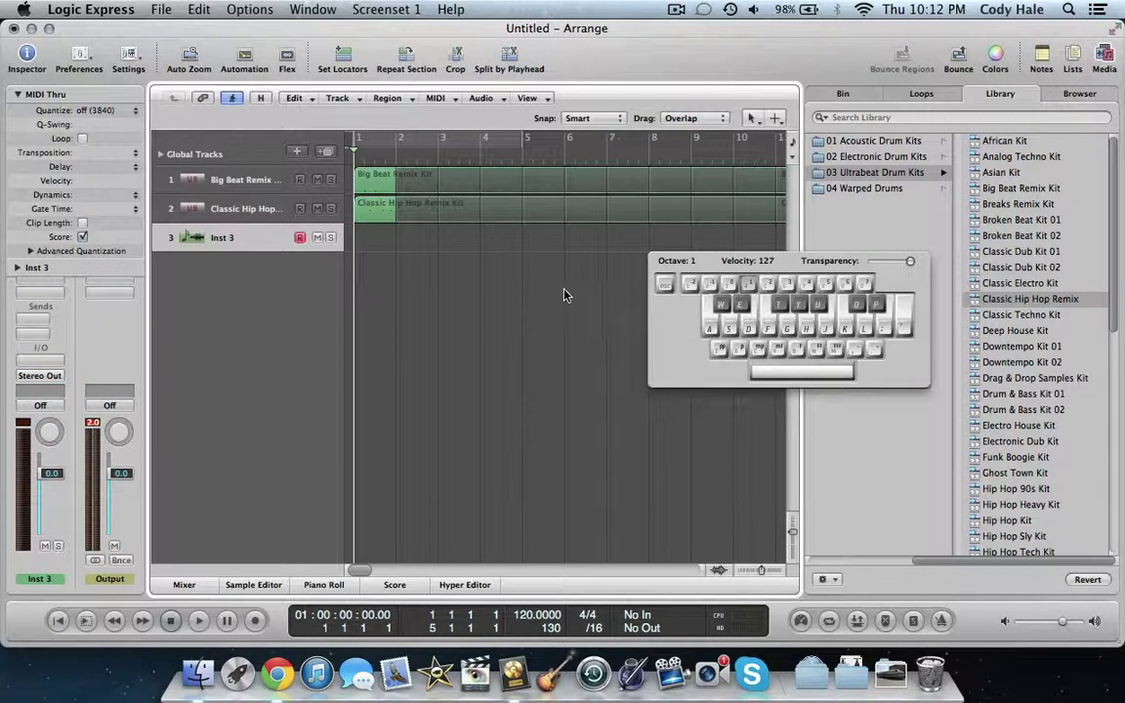
{"action": "left_click_drag", "start_coordinate": [711, 262], "coordinate": [572, 277]}
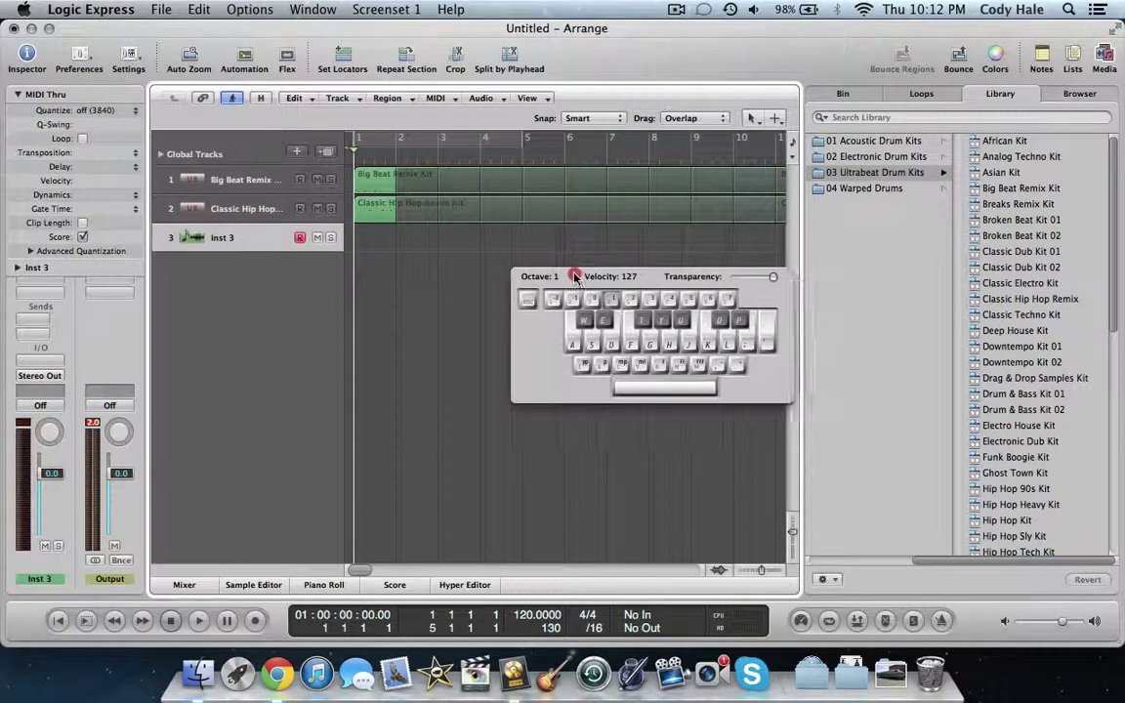
- Audition Breaks Remix Kit, Broken Beat Kit 01 and Broken Beat Kit 02 on track 3
{"action": "left_click", "coordinate": [998, 206]}
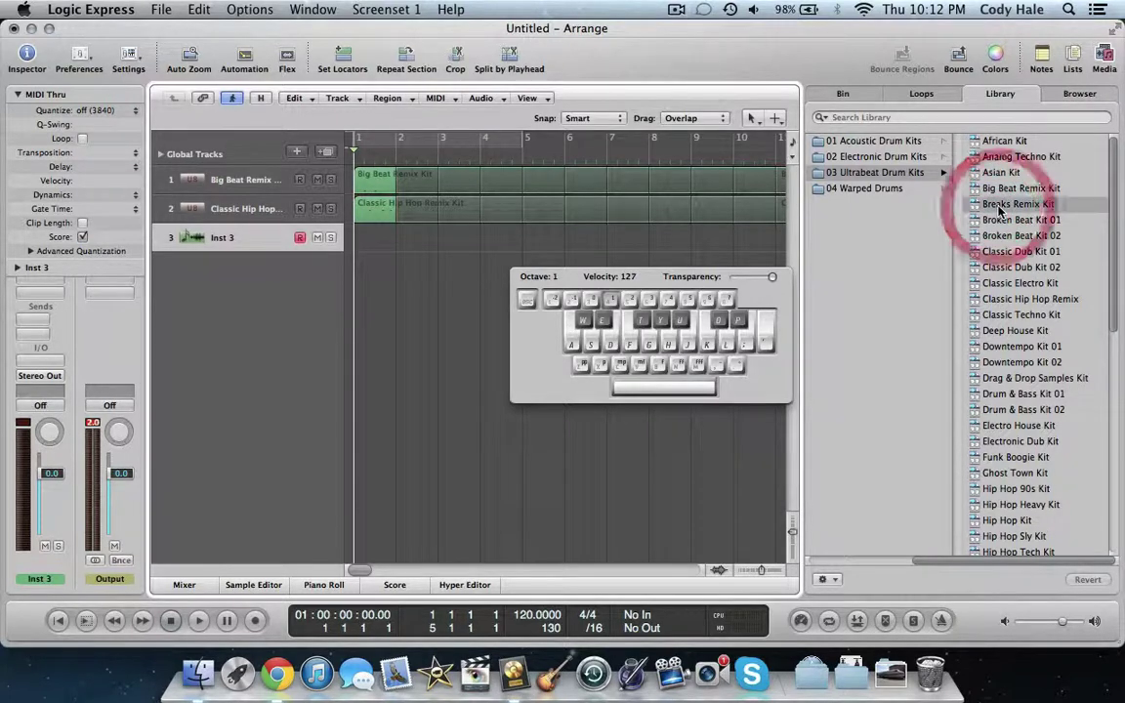
{"action": "key", "text": "t"}
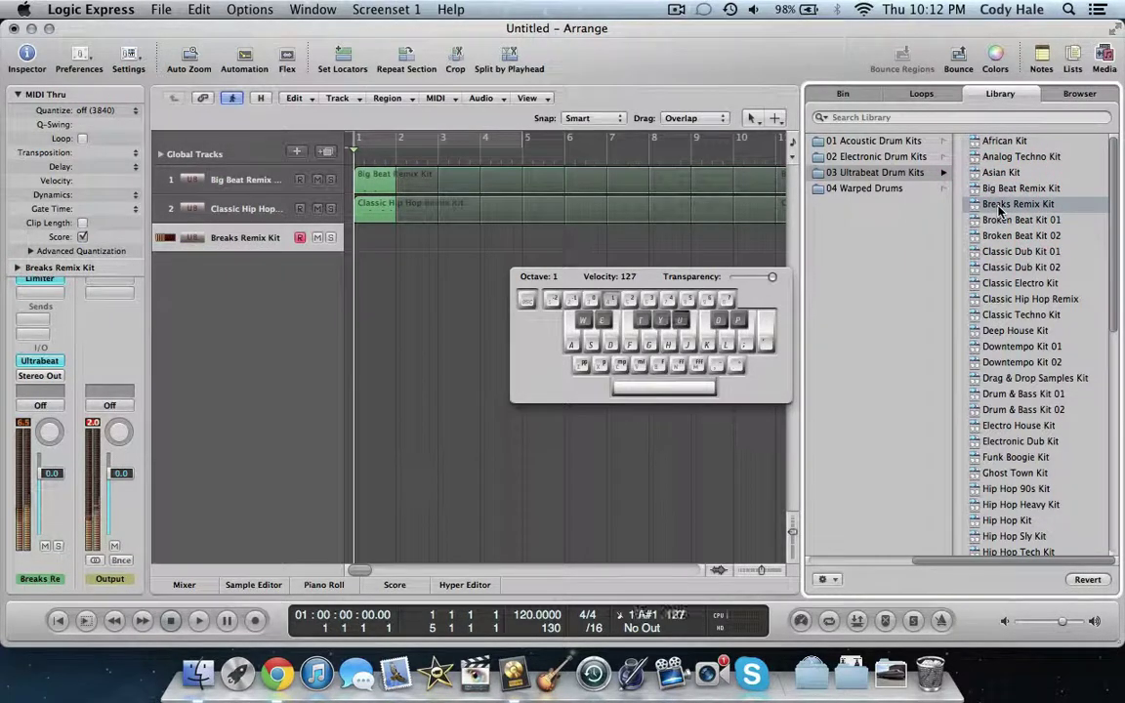
{"action": "left_click", "coordinate": [1006, 221]}
{"action": "key", "text": "t"}
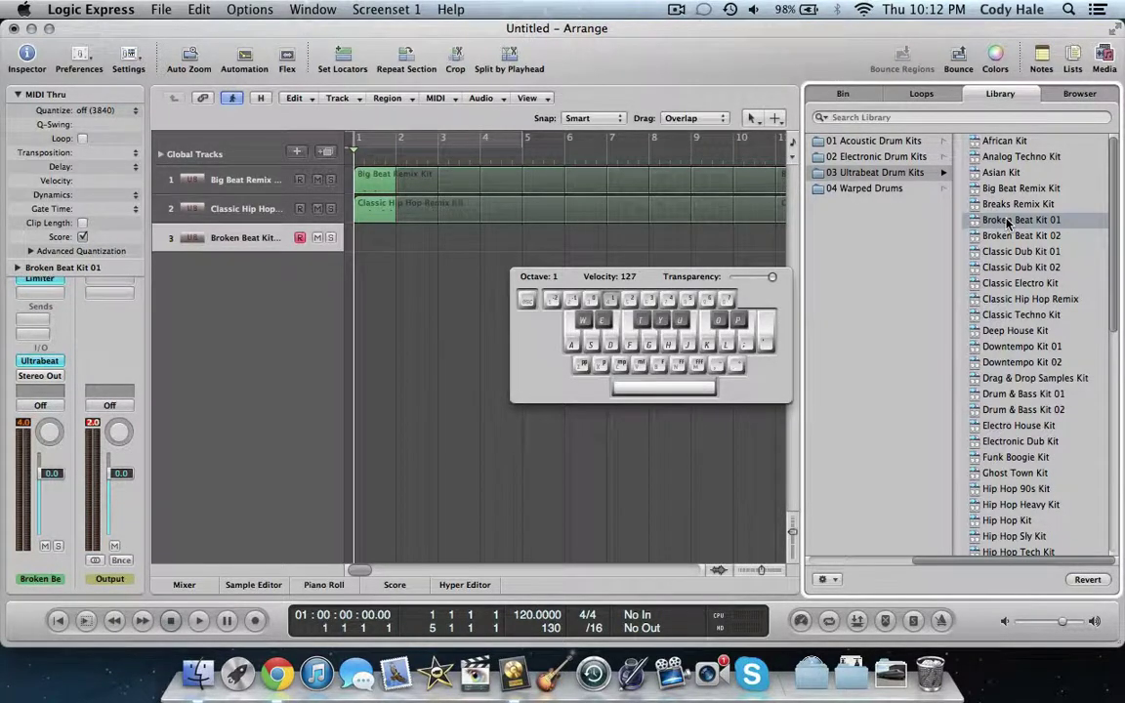
{"action": "key", "text": "u"}
{"action": "key", "text": "t"}
{"action": "left_click", "coordinate": [1006, 239]}
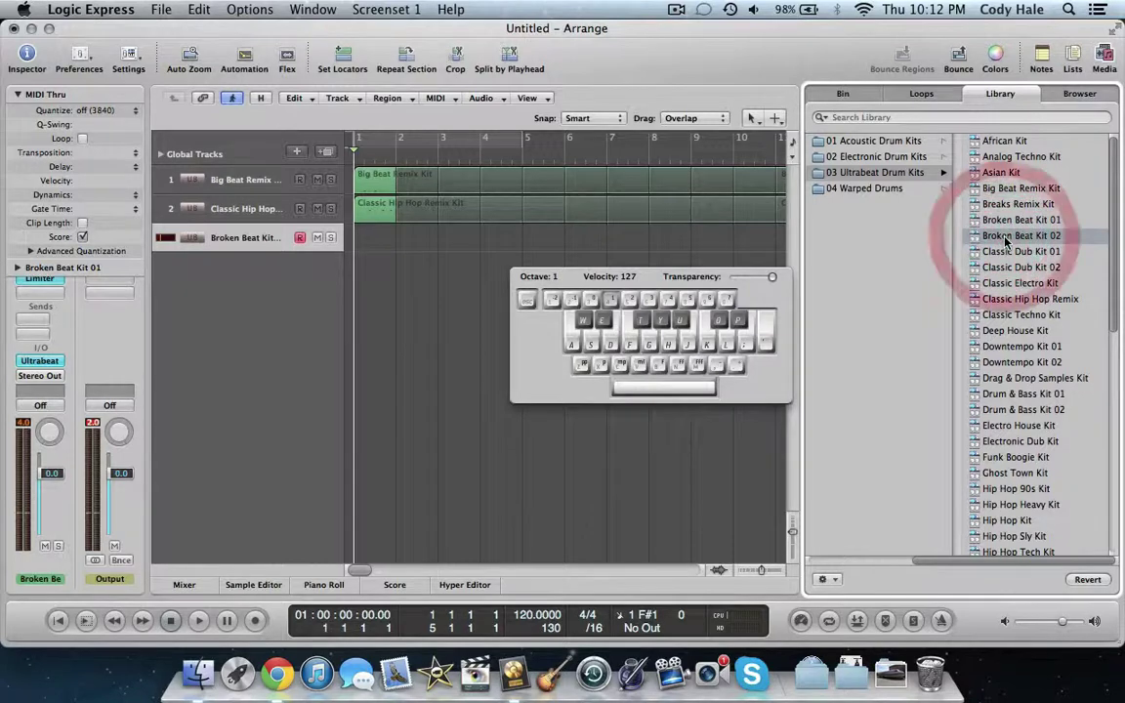
{"action": "key", "text": "t"}
{"action": "key", "text": "t"}
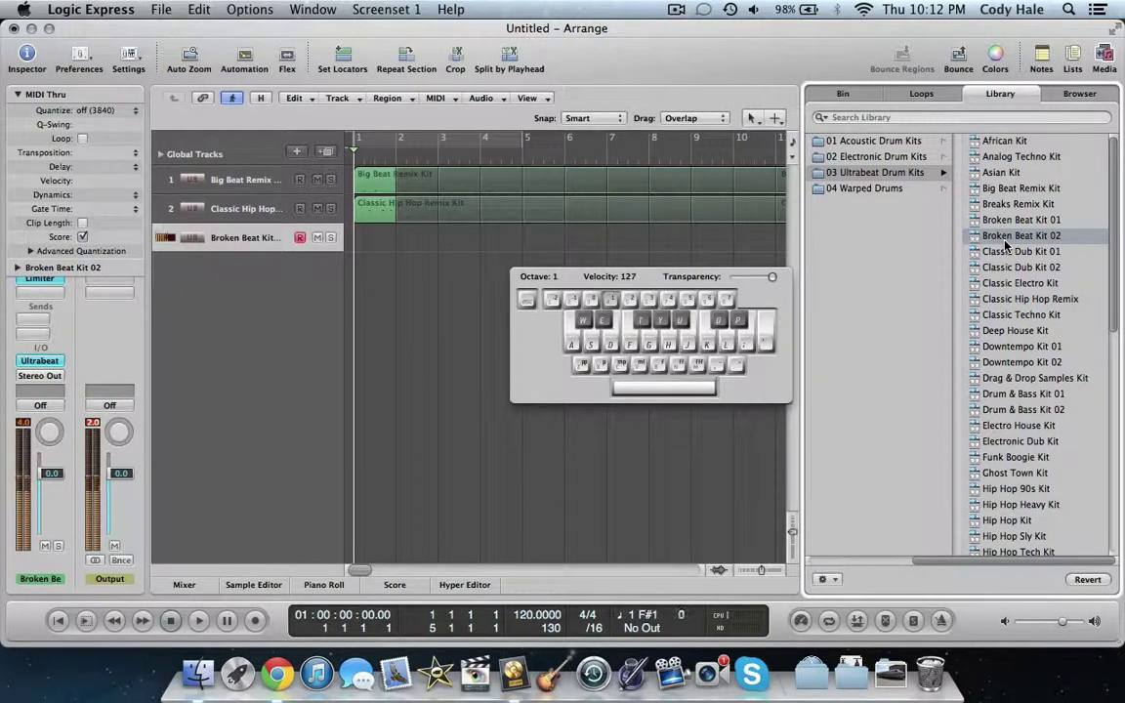
- Load Classic Dub Kit 01, rehearse the pattern, and start recording on track 3
{"action": "left_click", "coordinate": [1009, 253]}
{"action": "key", "text": "y"}
{"action": "key", "text": "y"}
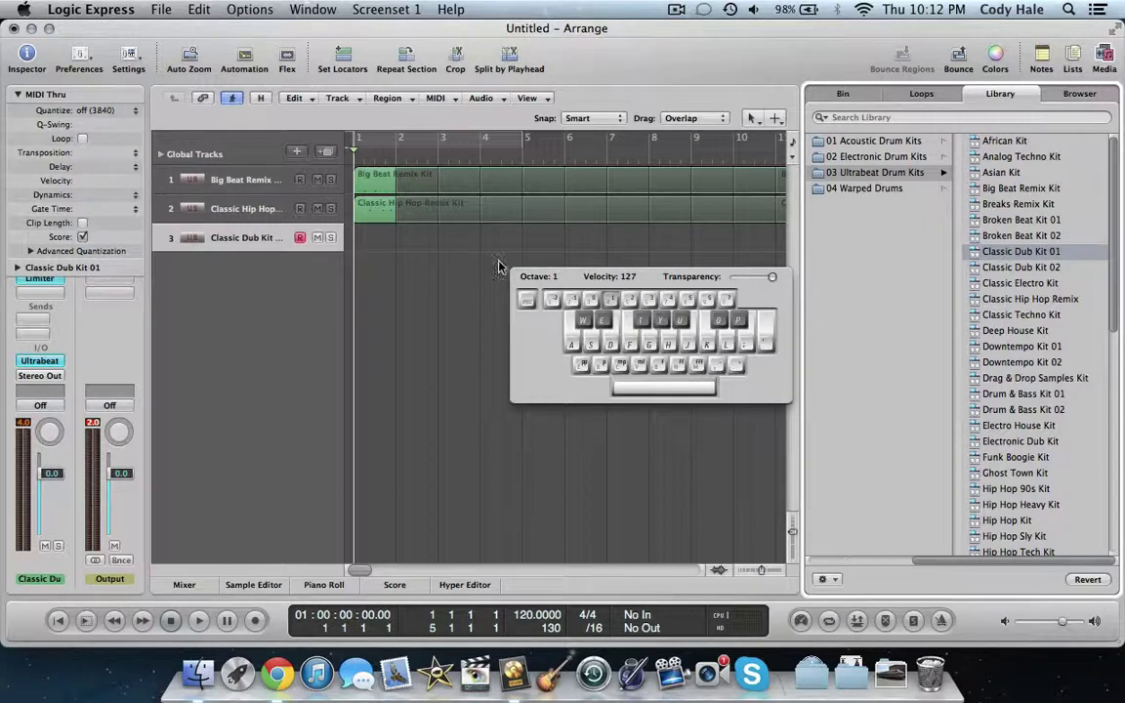
{"action": "key", "text": "t"}
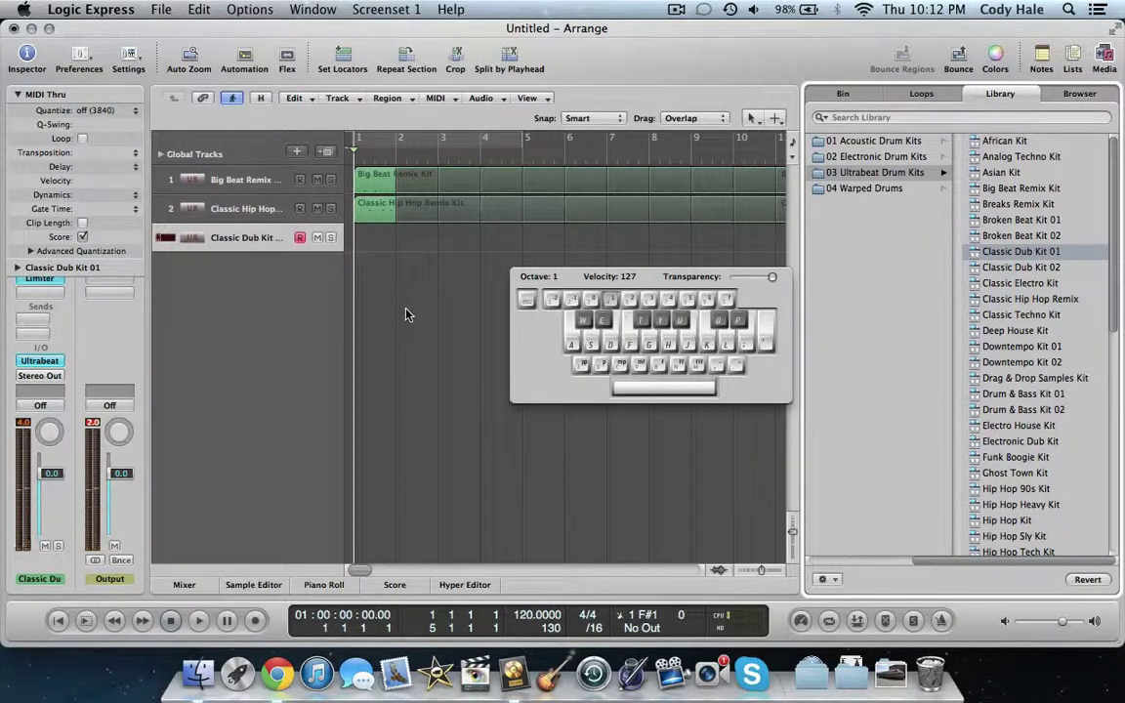
{"action": "key", "text": "t"}
{"action": "left_click", "coordinate": [256, 623]}
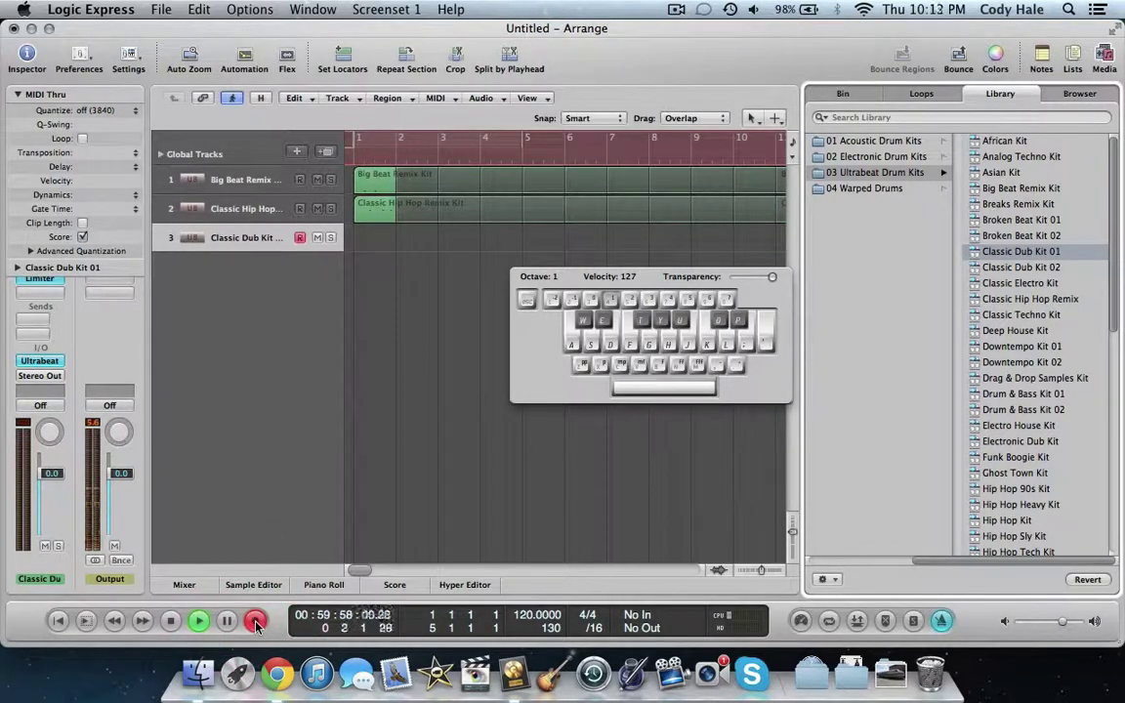
- Record a first drum take on track 3, then undo it with Cmd+Z
{"action": "key", "text": "t"}
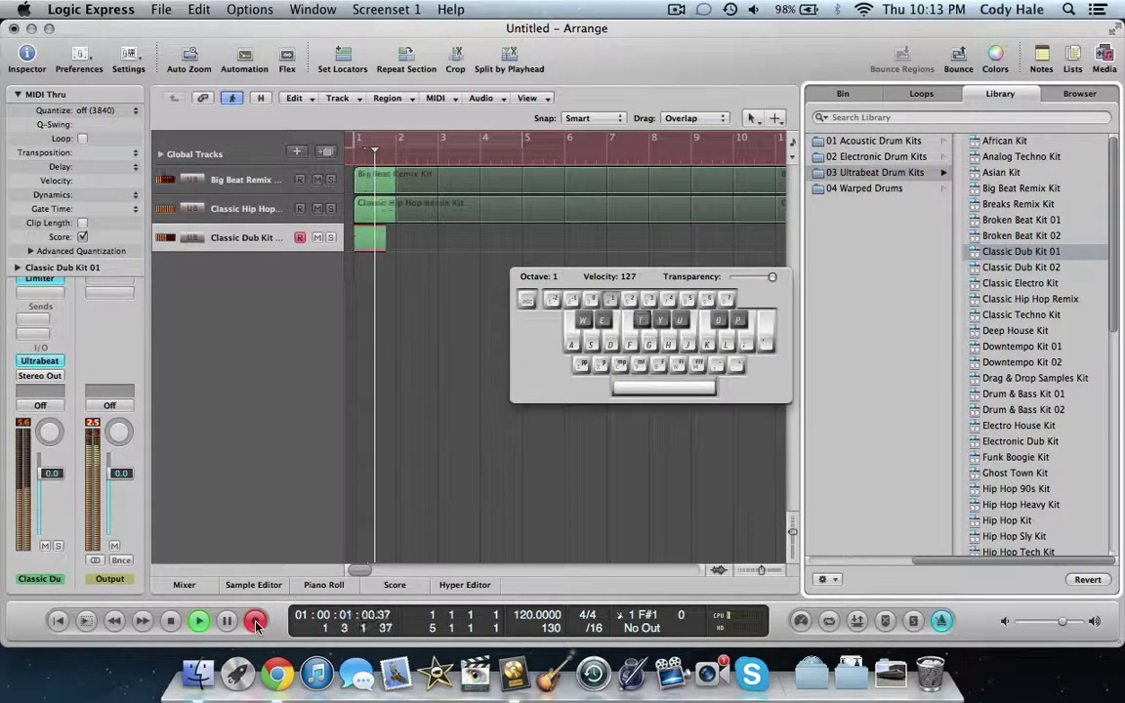
{"action": "key", "text": "space"}
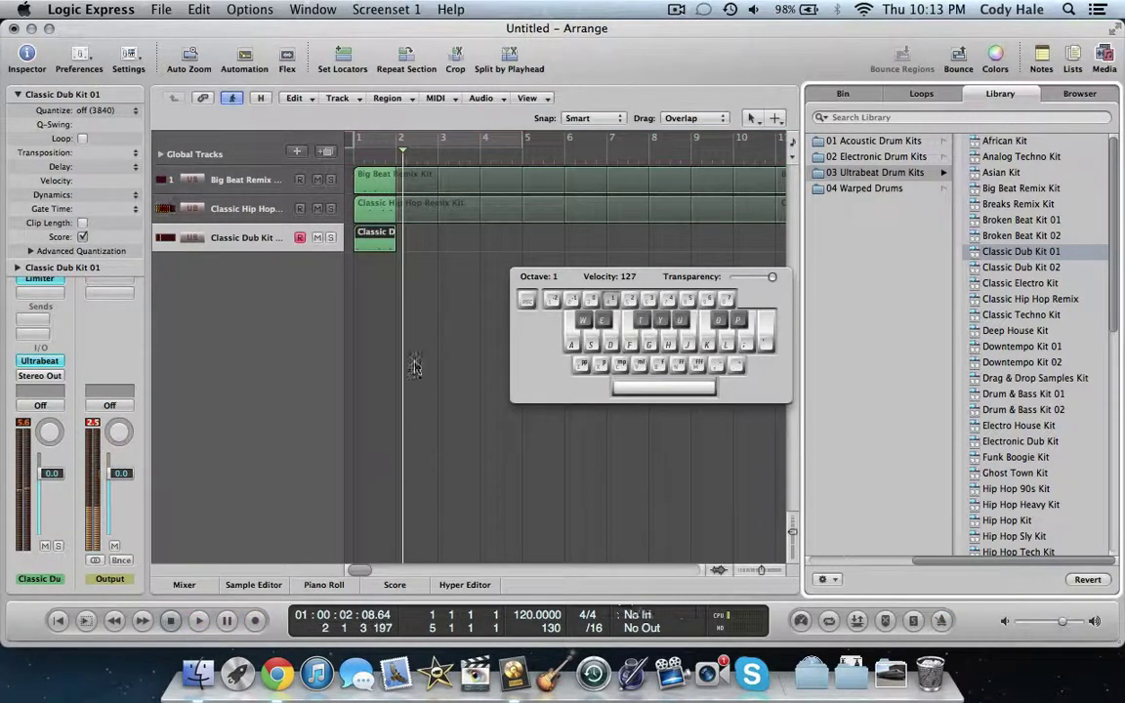
{"action": "key", "text": "Return"}
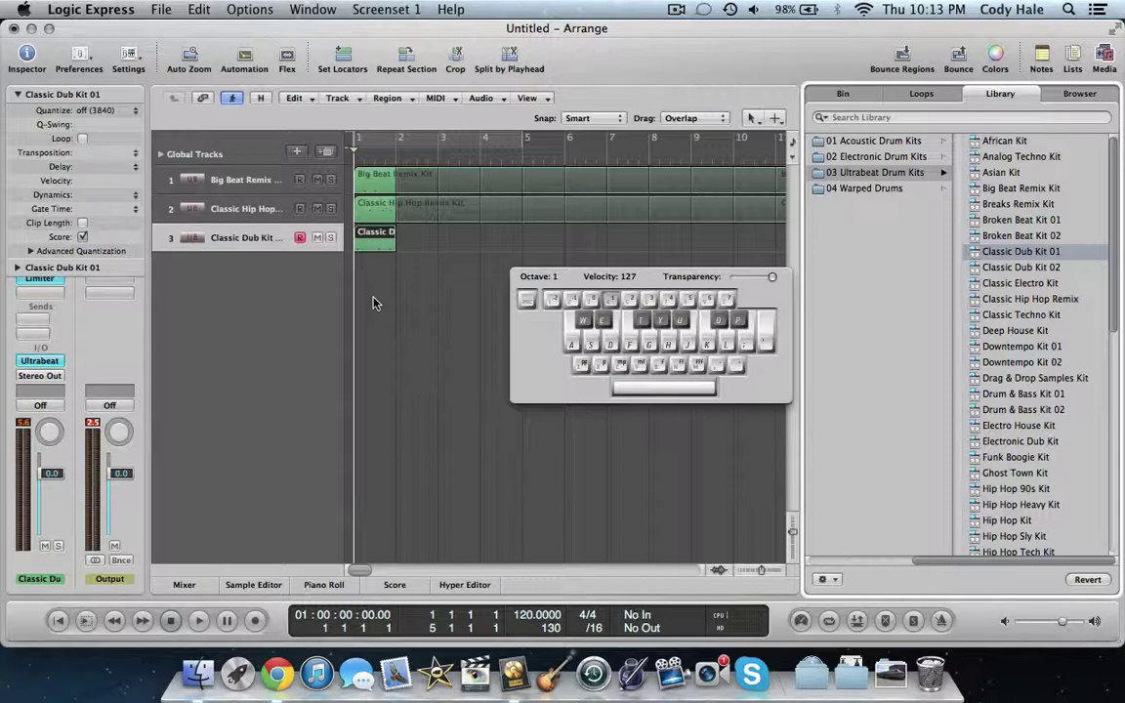
{"action": "key", "text": "super+z"}
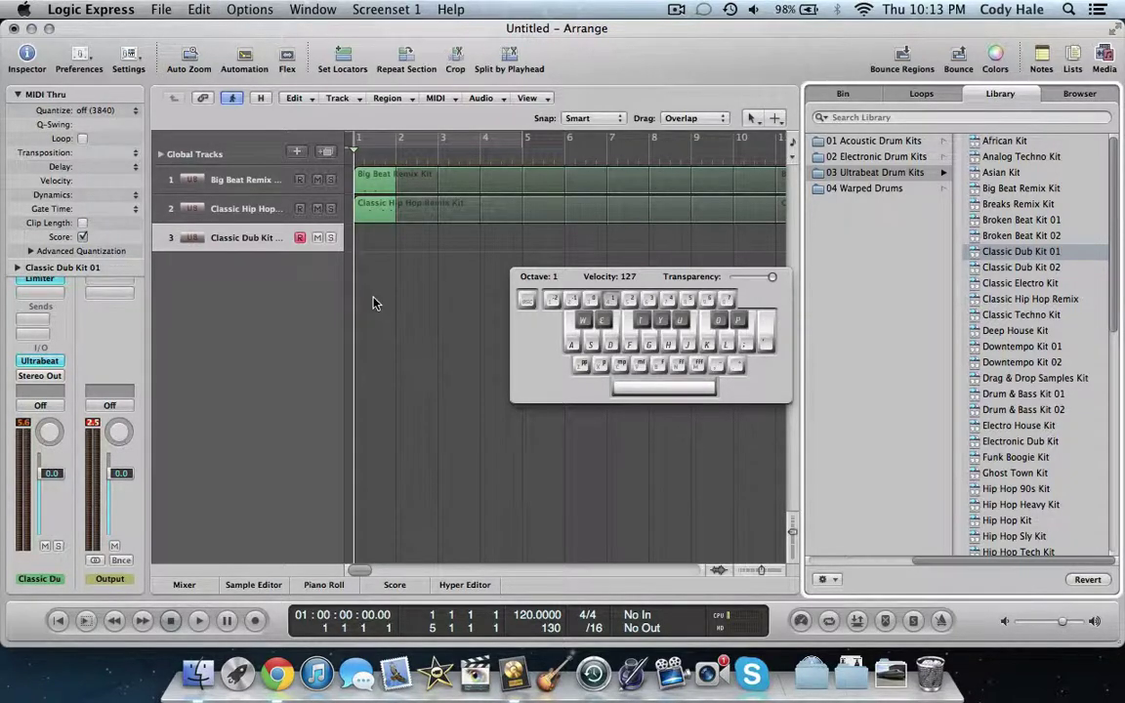
{"action": "left_click", "coordinate": [226, 8]}
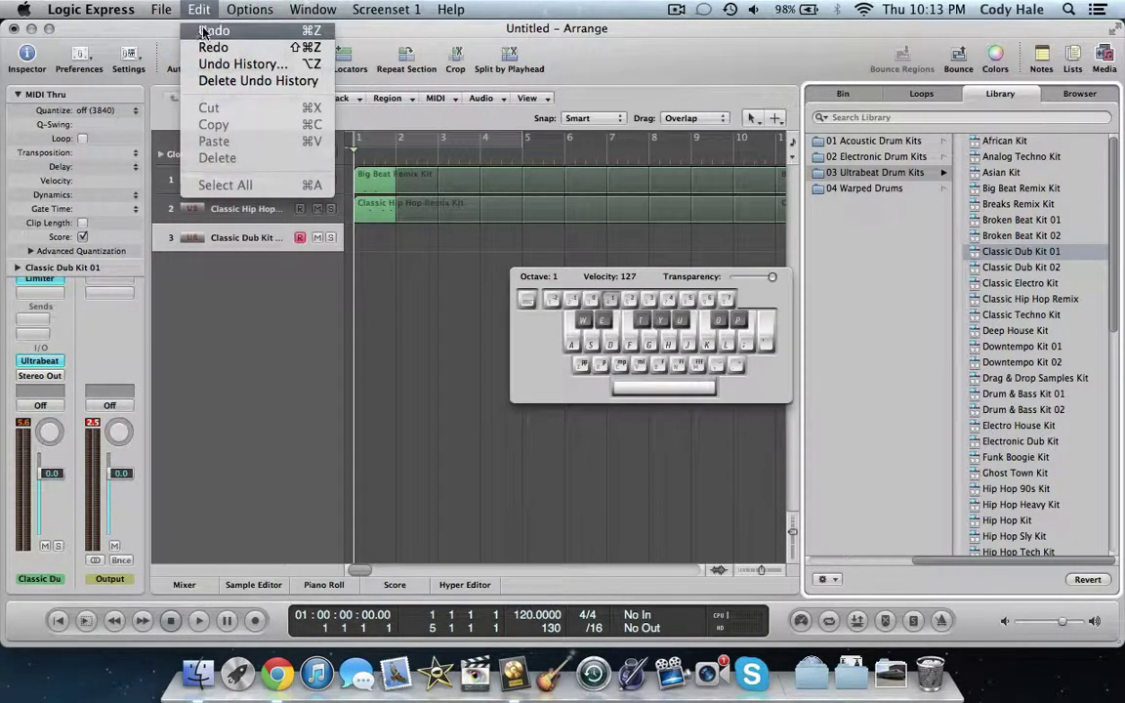
{"action": "left_click", "coordinate": [441, 379]}
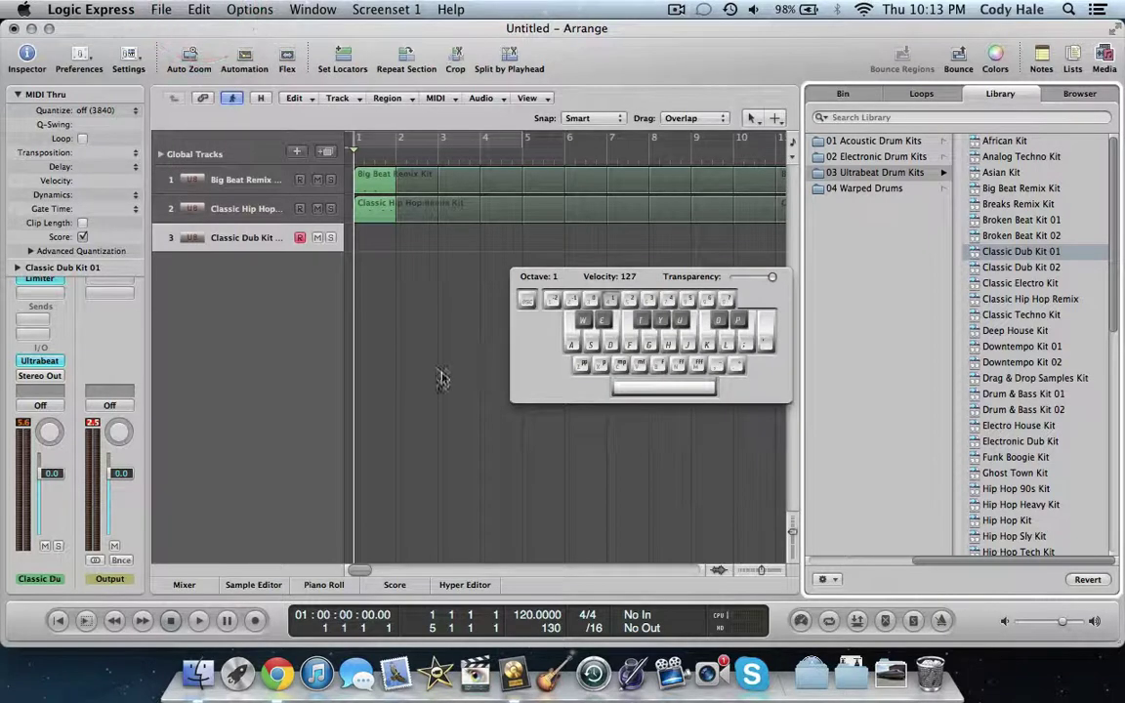
- Record a new drum take on track 3 and return the playhead to the start
{"action": "left_click", "coordinate": [253, 620]}
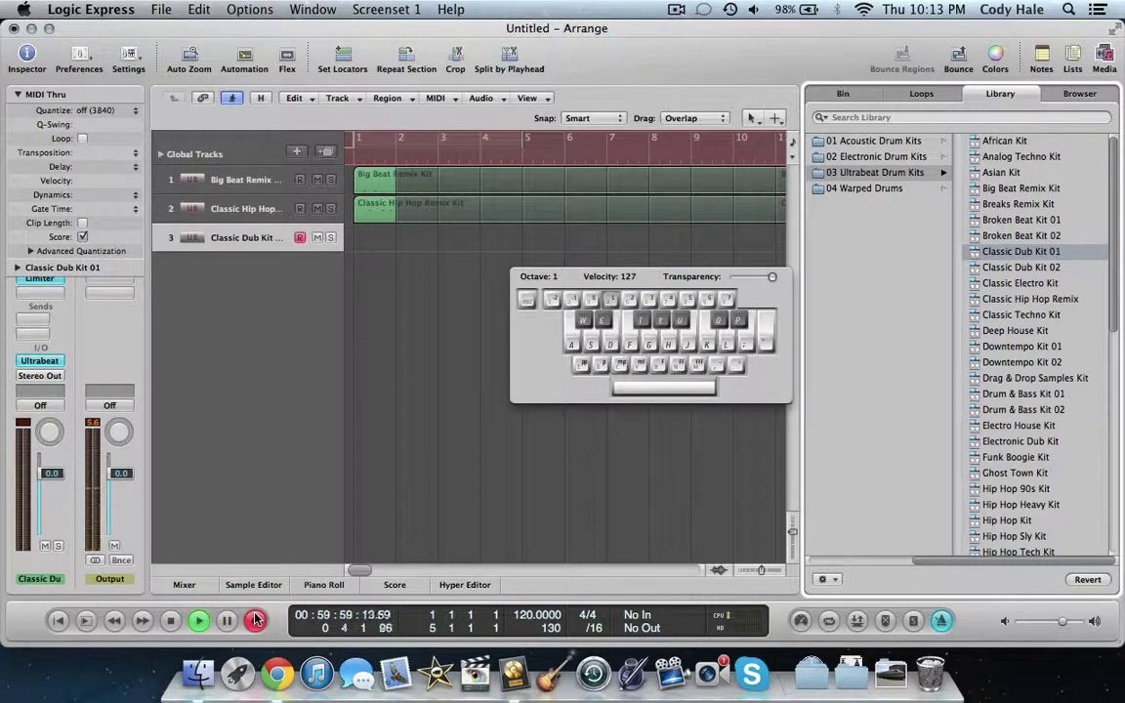
{"action": "key", "text": "t"}
{"action": "key", "text": "space"}
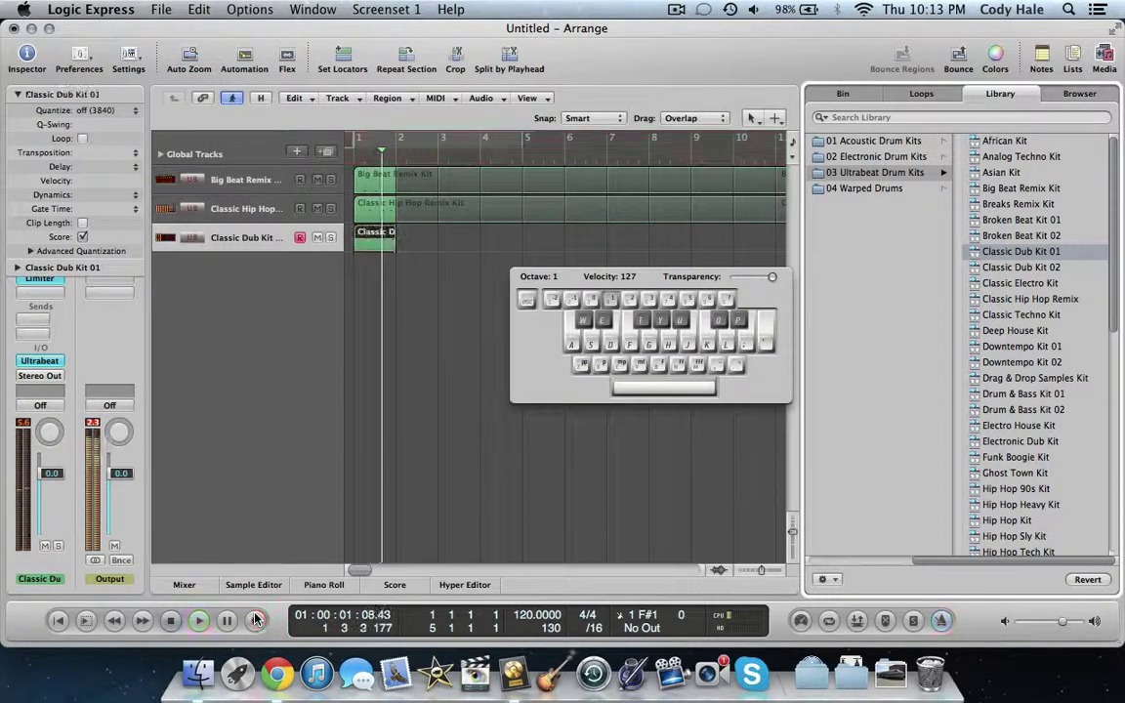
{"action": "key", "text": "Return"}
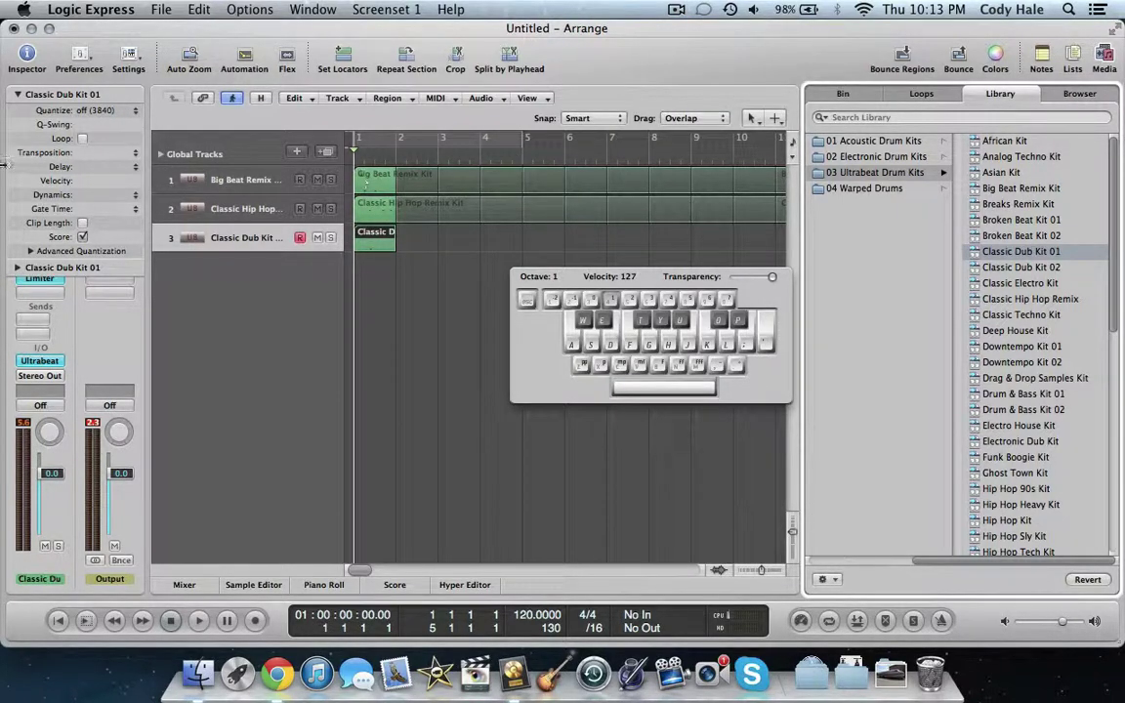
- Quantize the recorded Classic Dub region to 1/8 notes and play it back
{"action": "left_click", "coordinate": [98, 112]}
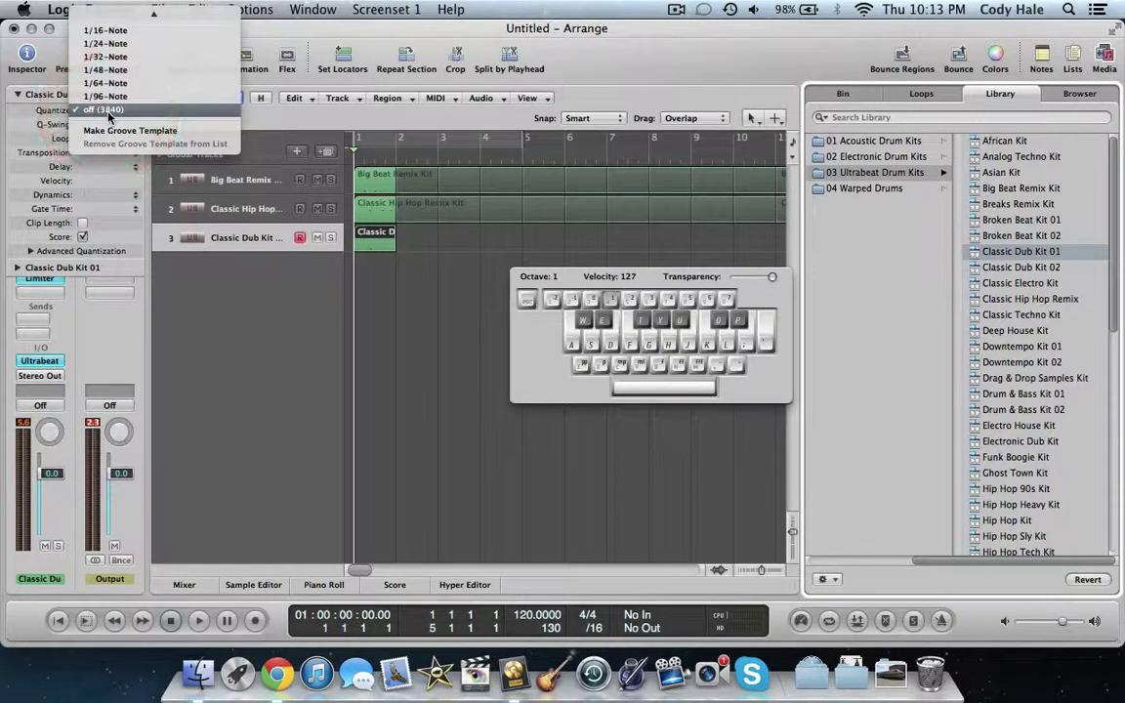
{"action": "scroll", "coordinate": [110, 116], "scroll_direction": "up", "scroll_amount": 1}
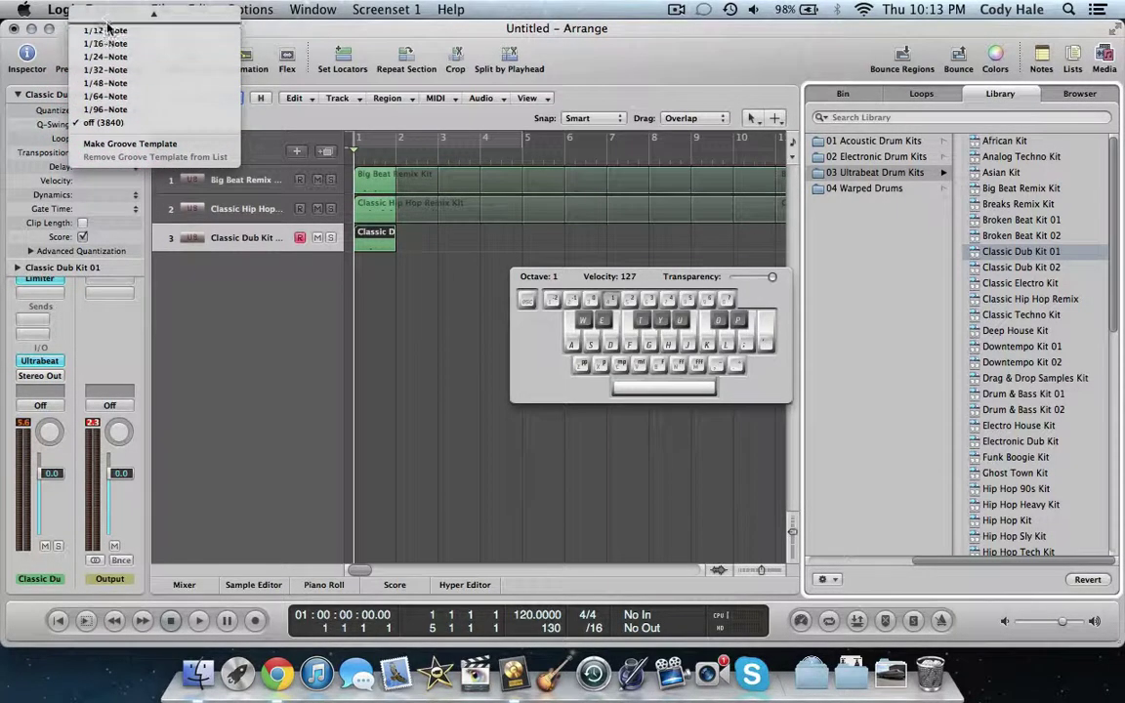
{"action": "scroll", "coordinate": [111, 34], "scroll_direction": "up", "scroll_amount": 5}
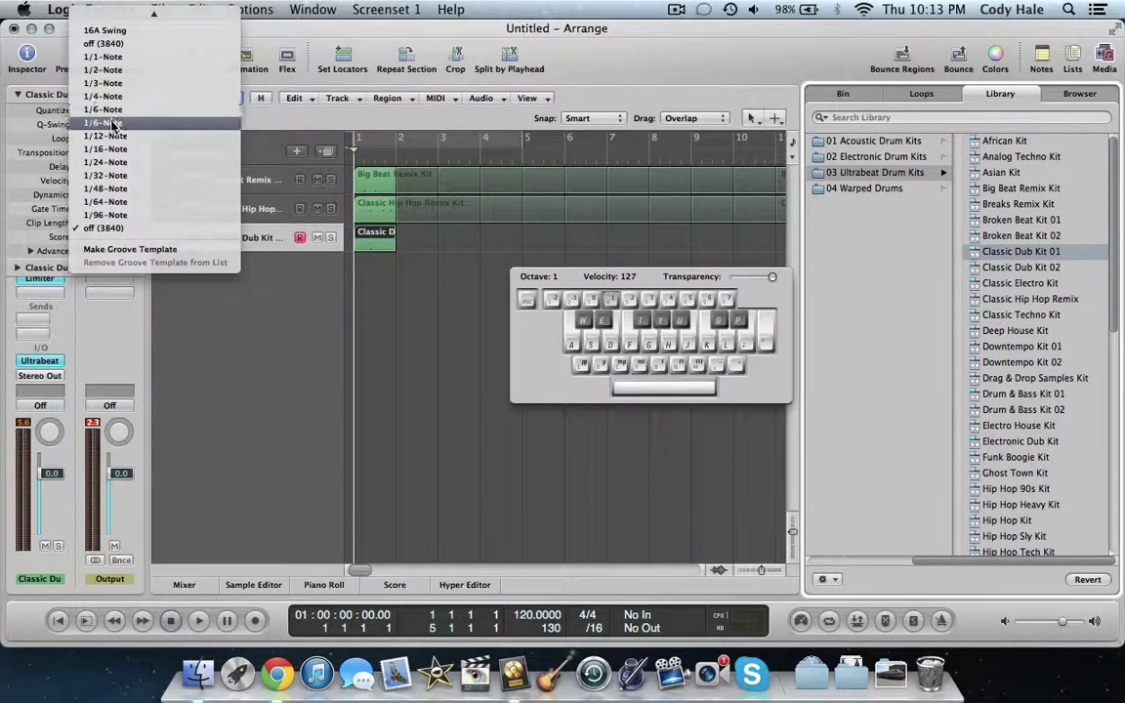
{"action": "left_click", "coordinate": [108, 122]}
{"action": "key", "text": "space"}
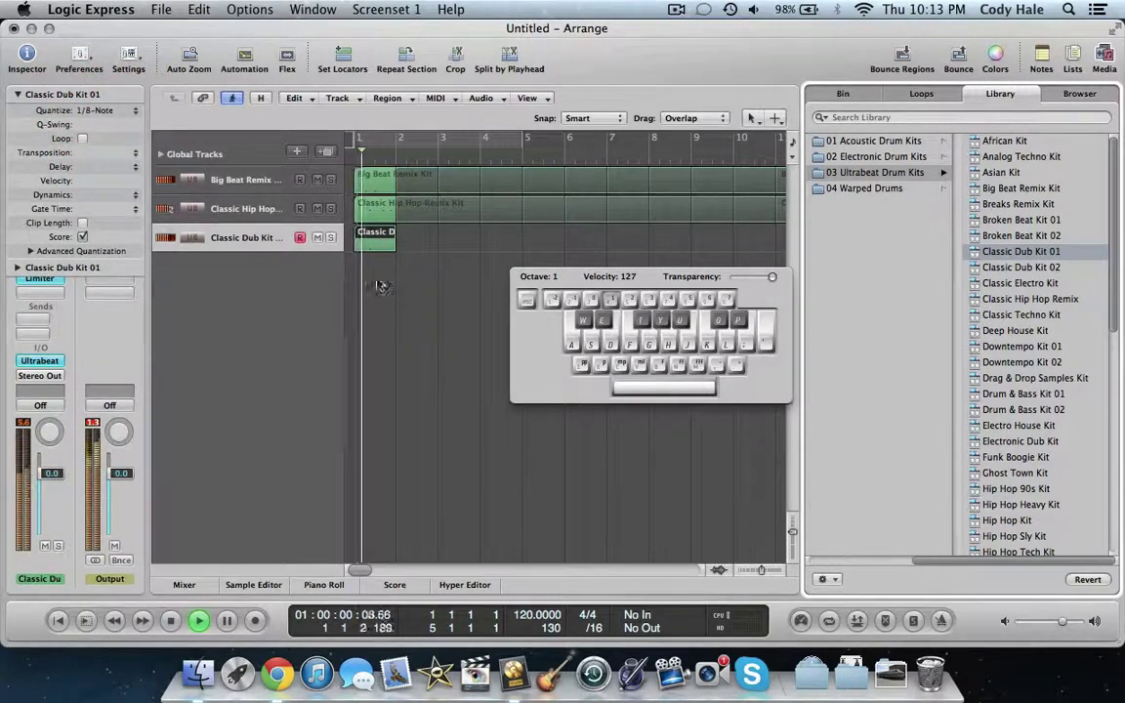
{"action": "key", "text": "space"}
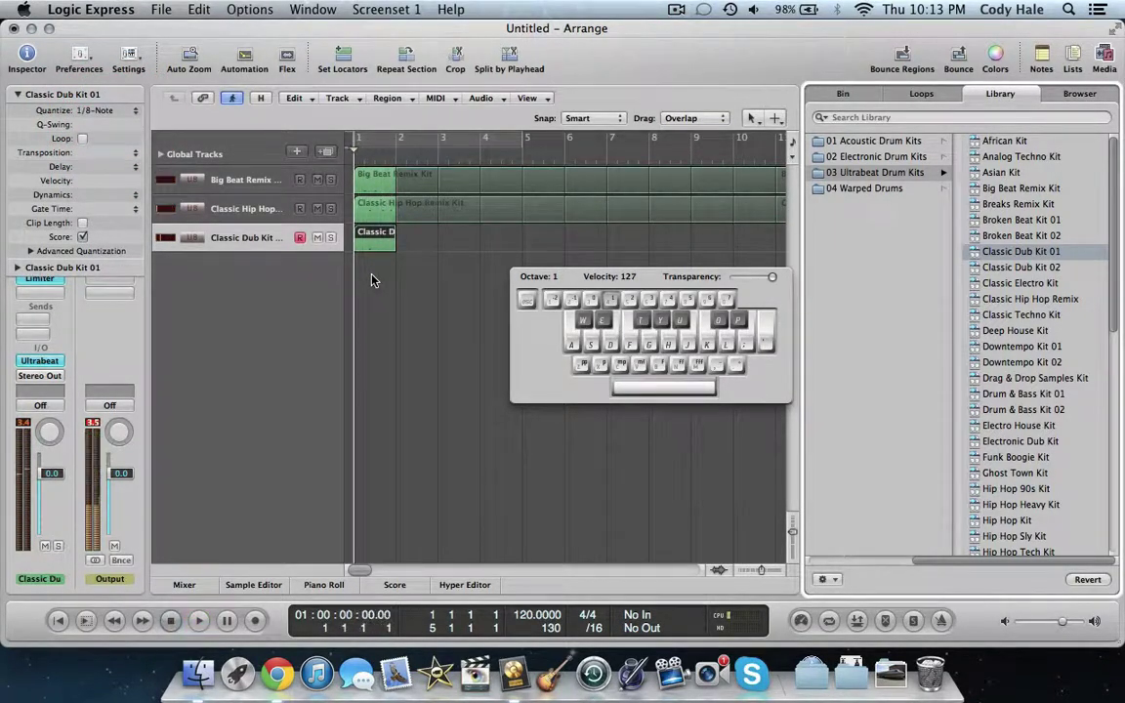
- Change the quantize to 1/16-Note, replay from the start, and set the playhead at 1 2 4 1
{"action": "left_click", "coordinate": [116, 110]}
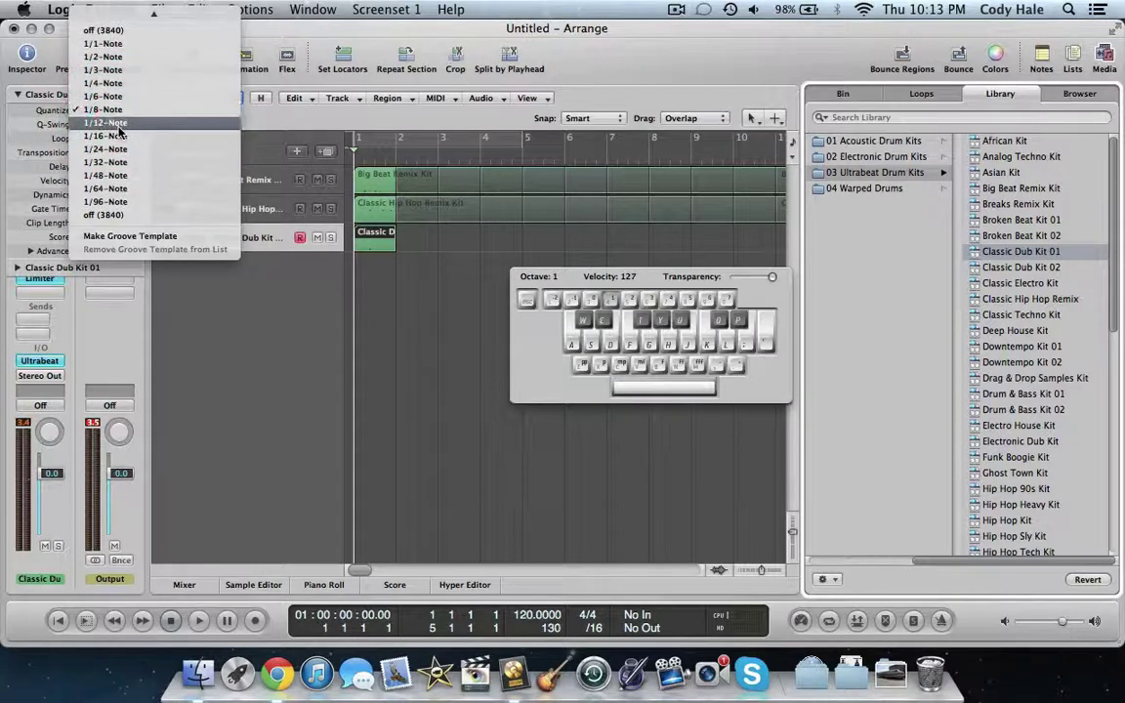
{"action": "left_click", "coordinate": [116, 135]}
{"action": "key", "text": "space"}
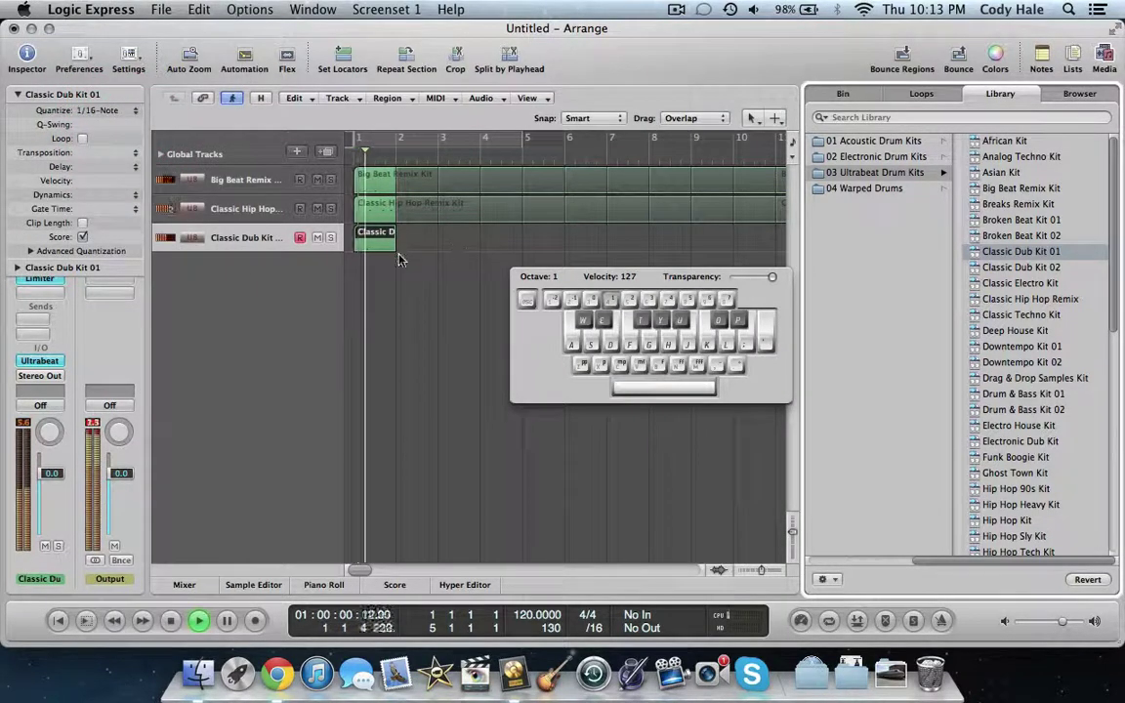
{"action": "key", "text": "space"}
{"action": "key", "text": "Return"}
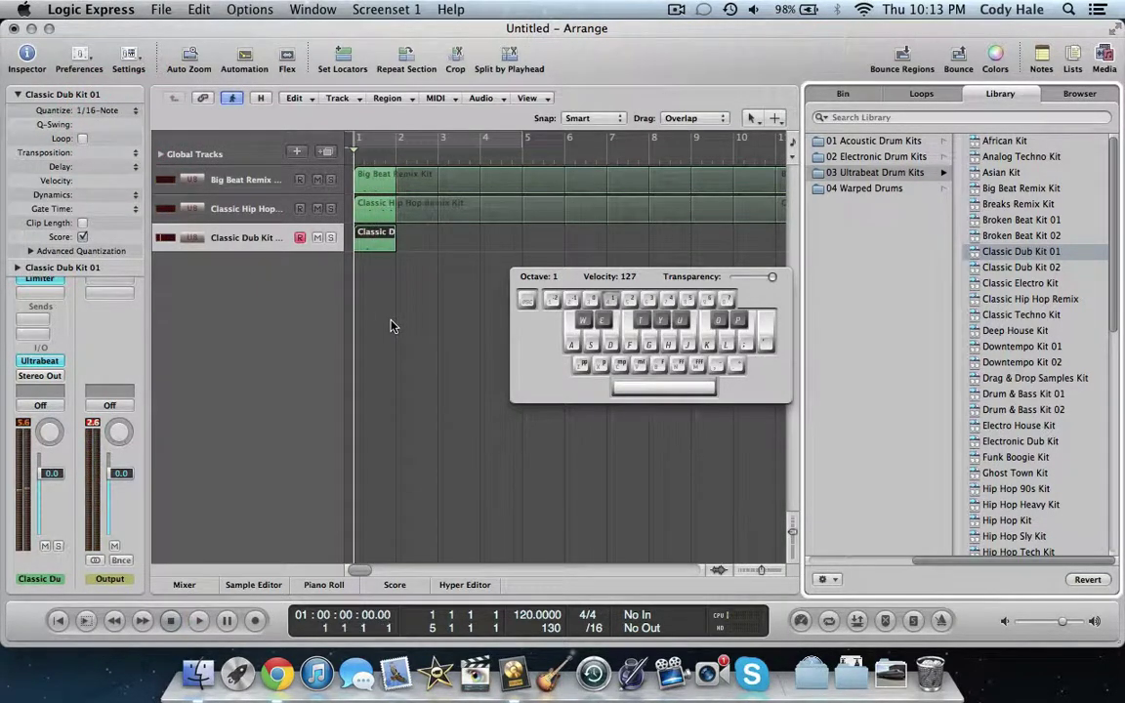
{"action": "key", "text": "space"}
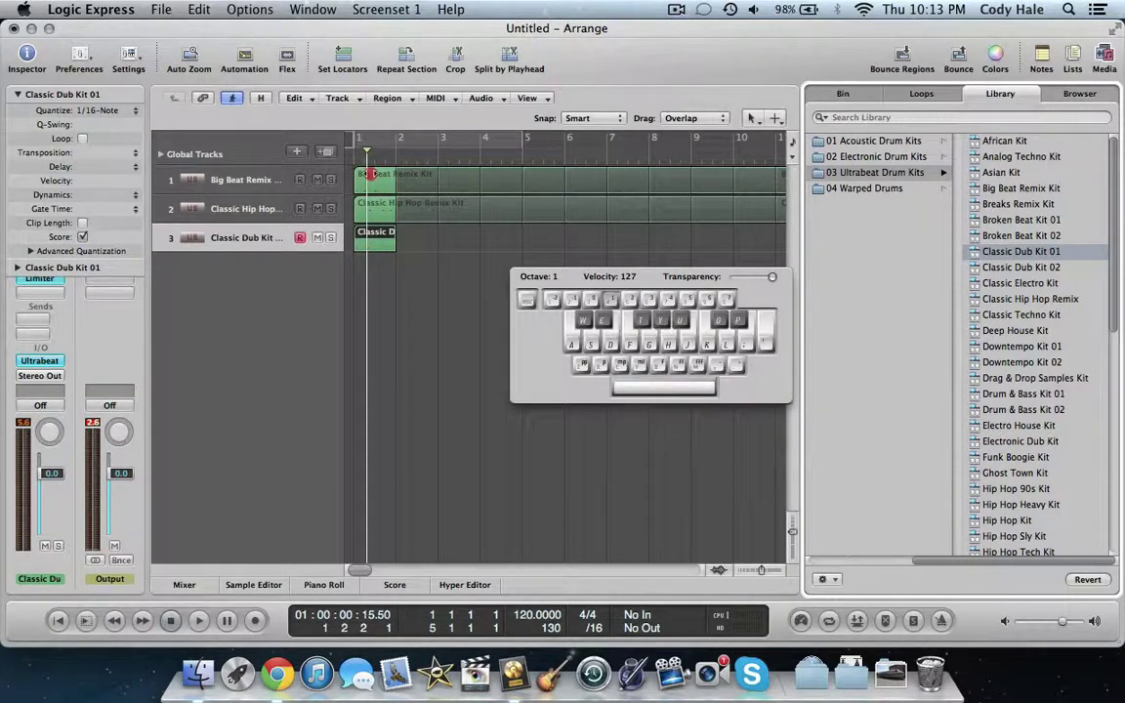
{"action": "left_click", "coordinate": [371, 157]}
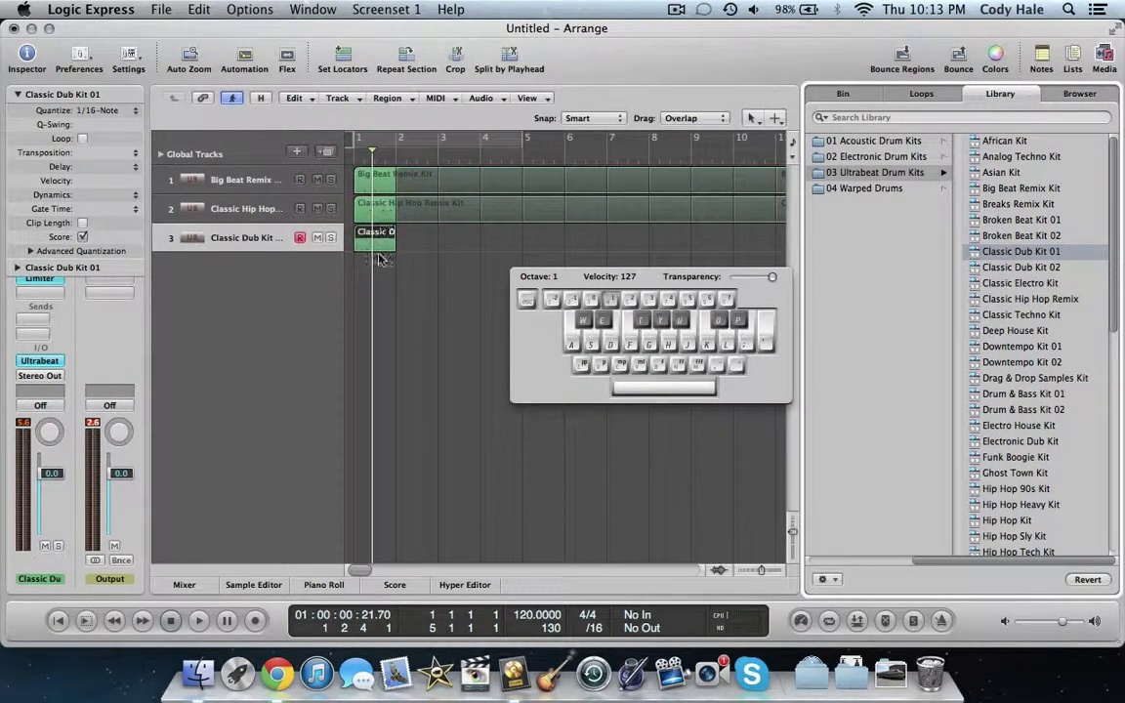
- Trim the Classic Dub Kit 01 region to a playhead at bar 1 beat 3 and open its notes
{"action": "left_click", "coordinate": [765, 572]}
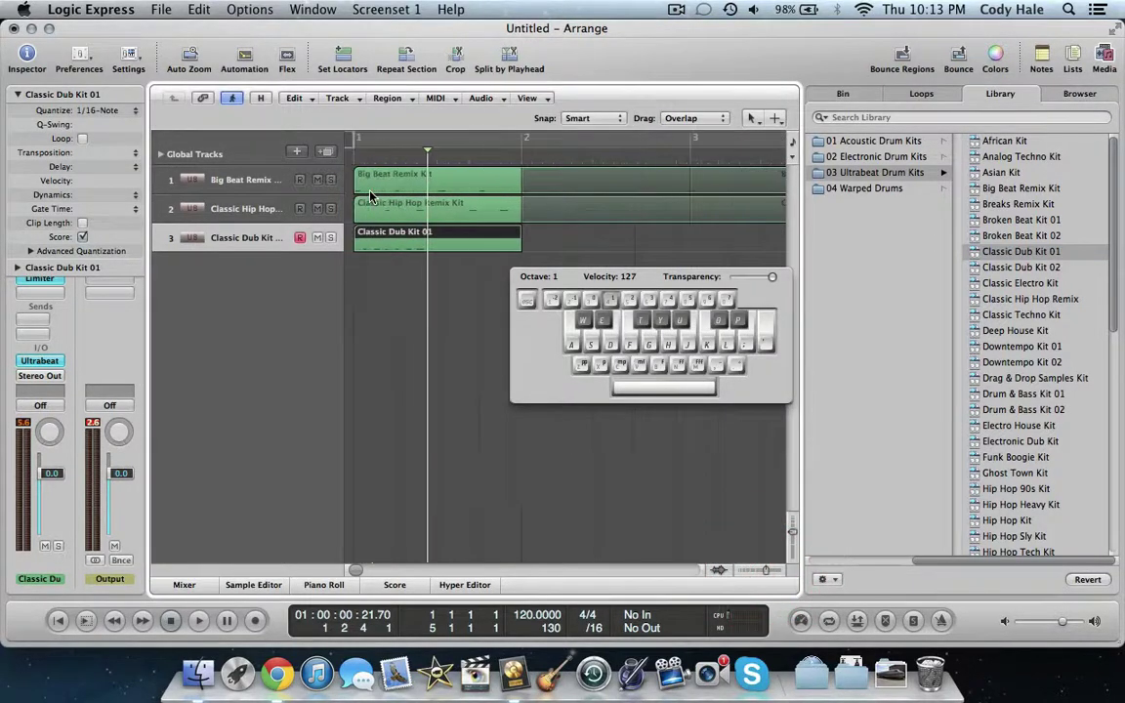
{"action": "left_click_drag", "start_coordinate": [424, 164], "coordinate": [433, 165]}
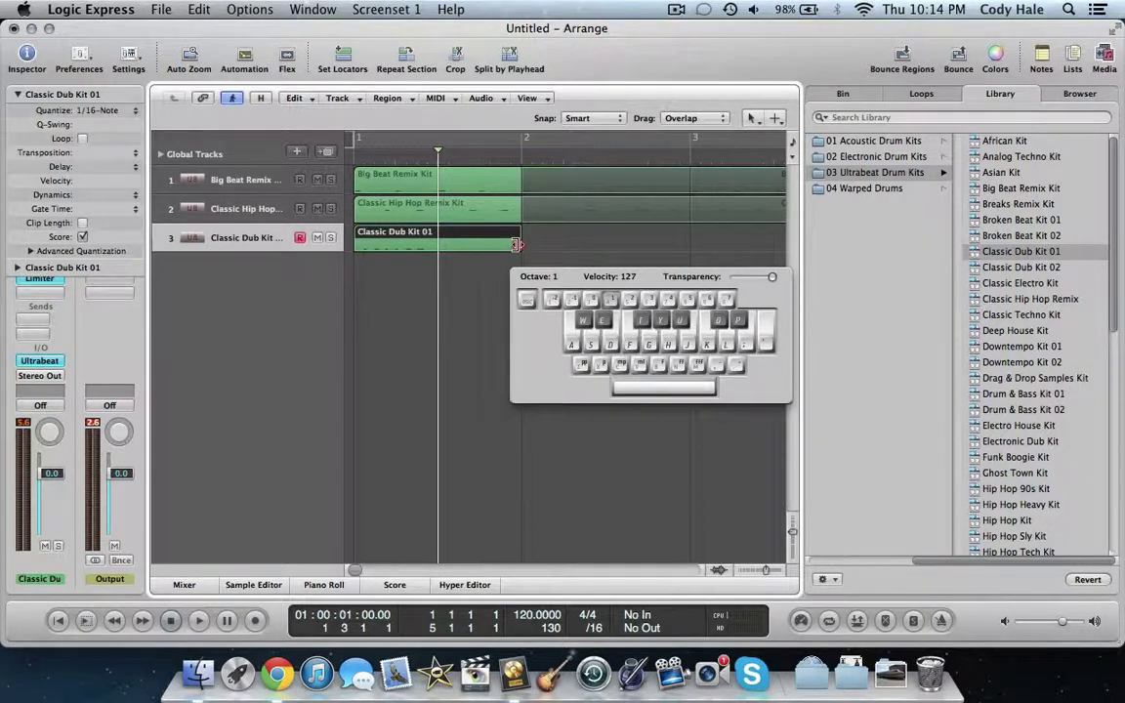
{"action": "left_click_drag", "start_coordinate": [517, 245], "coordinate": [437, 248]}
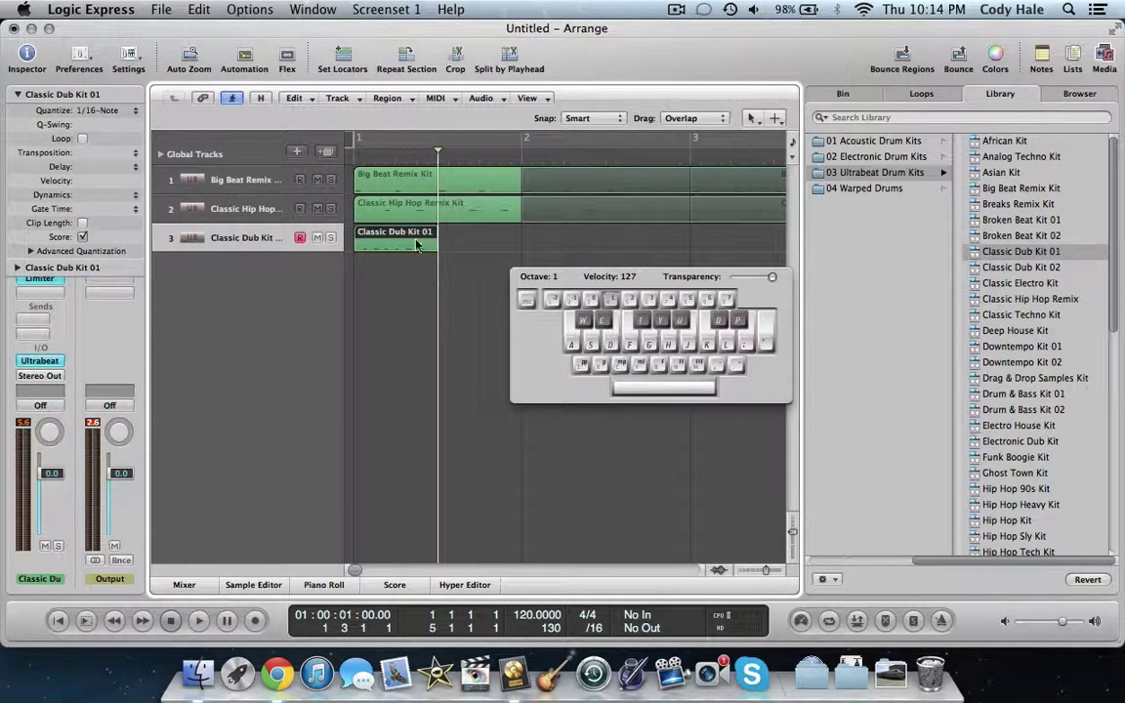
{"action": "double_click", "coordinate": [414, 236]}
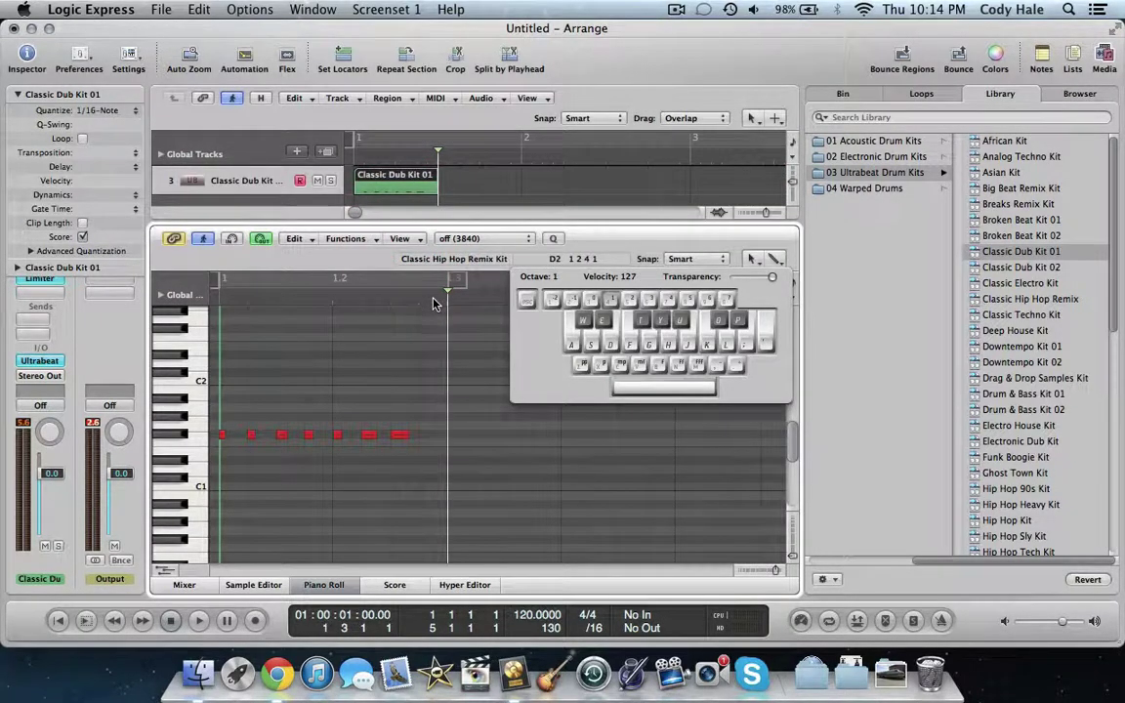
- Paste a copy of the last D1 note at 1 2 4 1, then close the Piano Roll
{"action": "left_click_drag", "start_coordinate": [434, 304], "coordinate": [418, 304]}
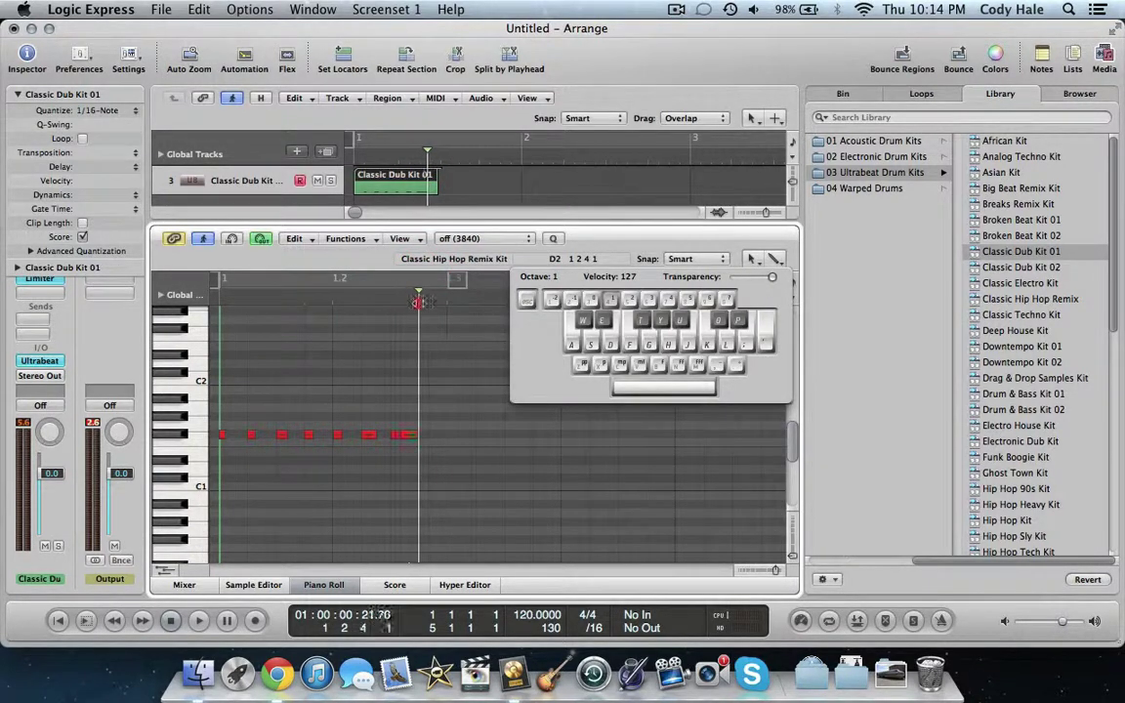
{"action": "left_click", "coordinate": [419, 295]}
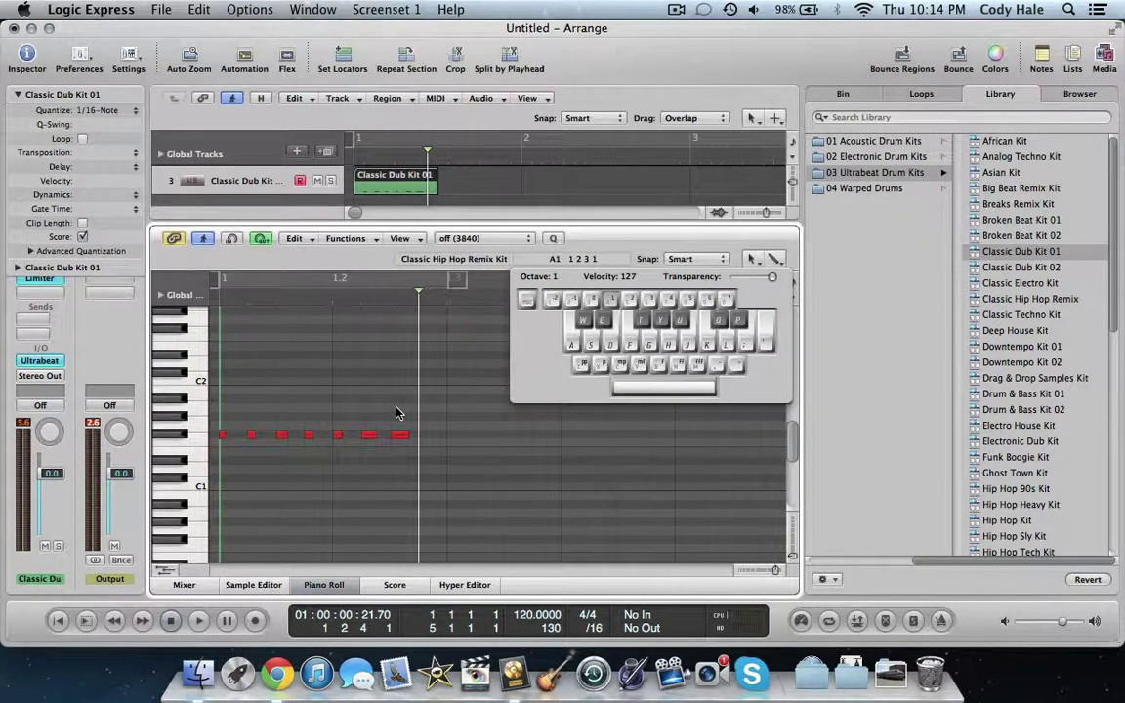
{"action": "left_click", "coordinate": [399, 440]}
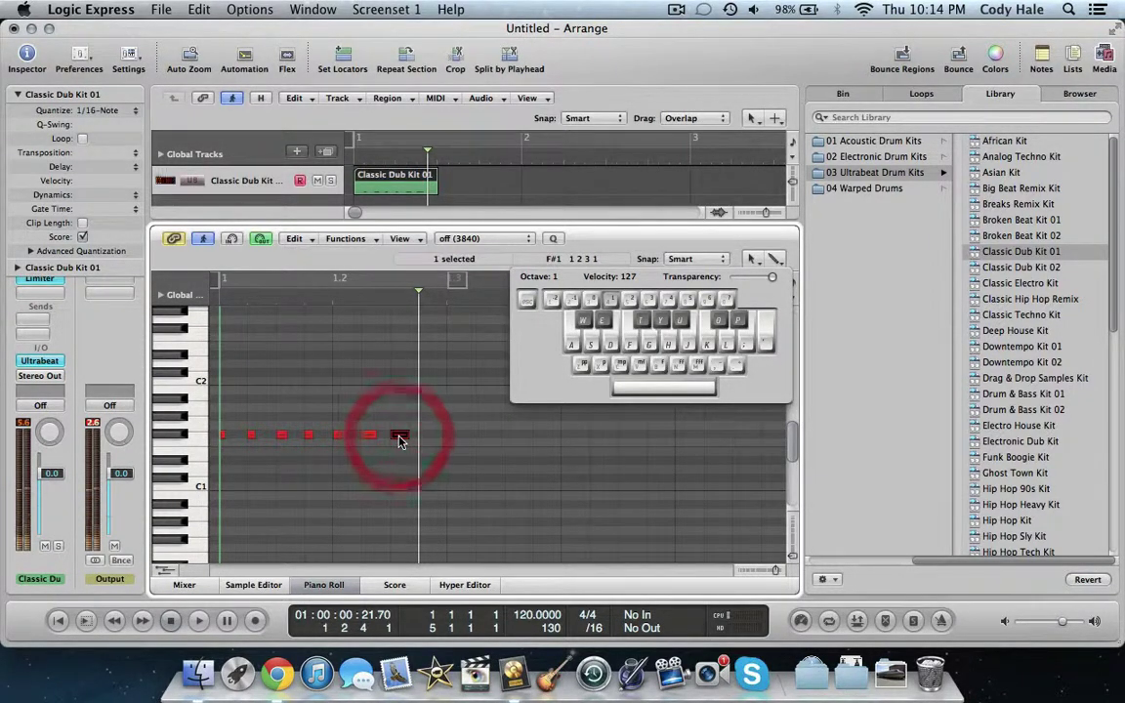
{"action": "left_click_drag", "start_coordinate": [258, 396], "coordinate": [382, 449]}
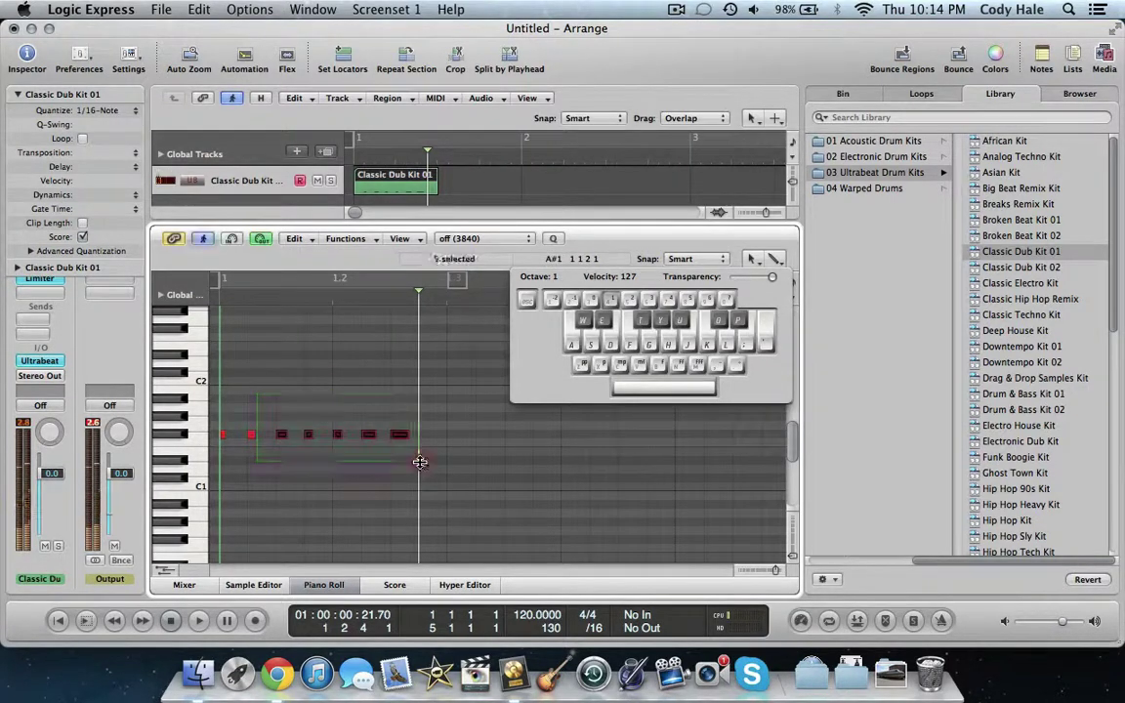
{"action": "left_click", "coordinate": [360, 398]}
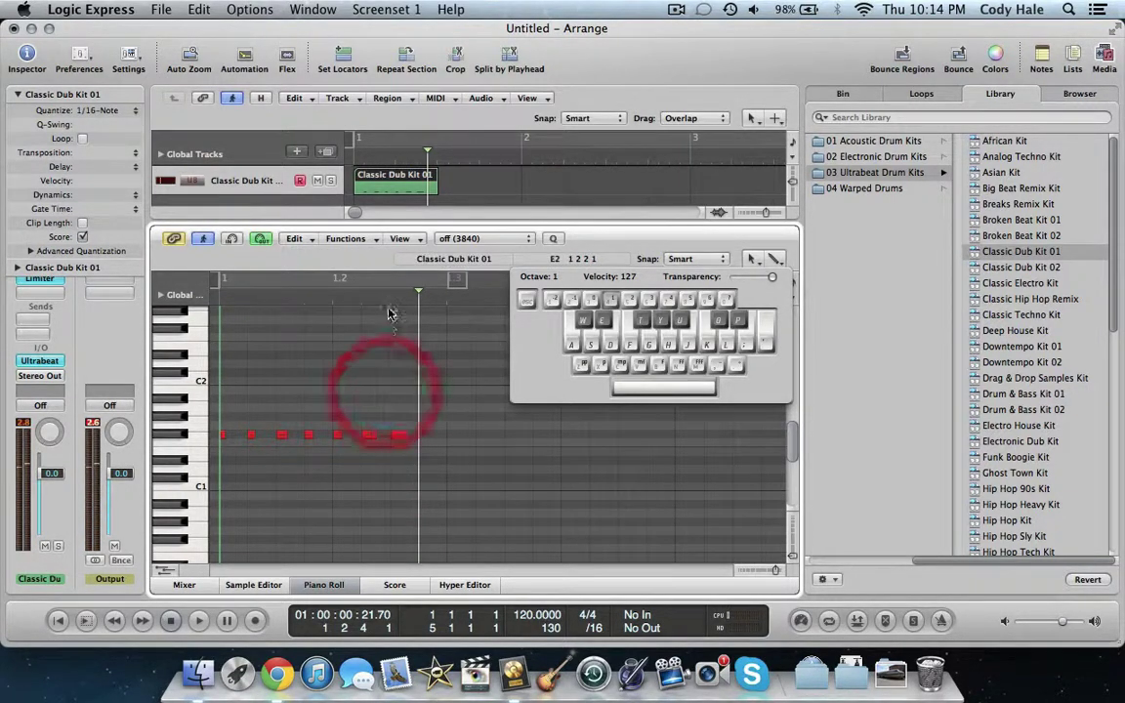
{"action": "left_click", "coordinate": [389, 289]}
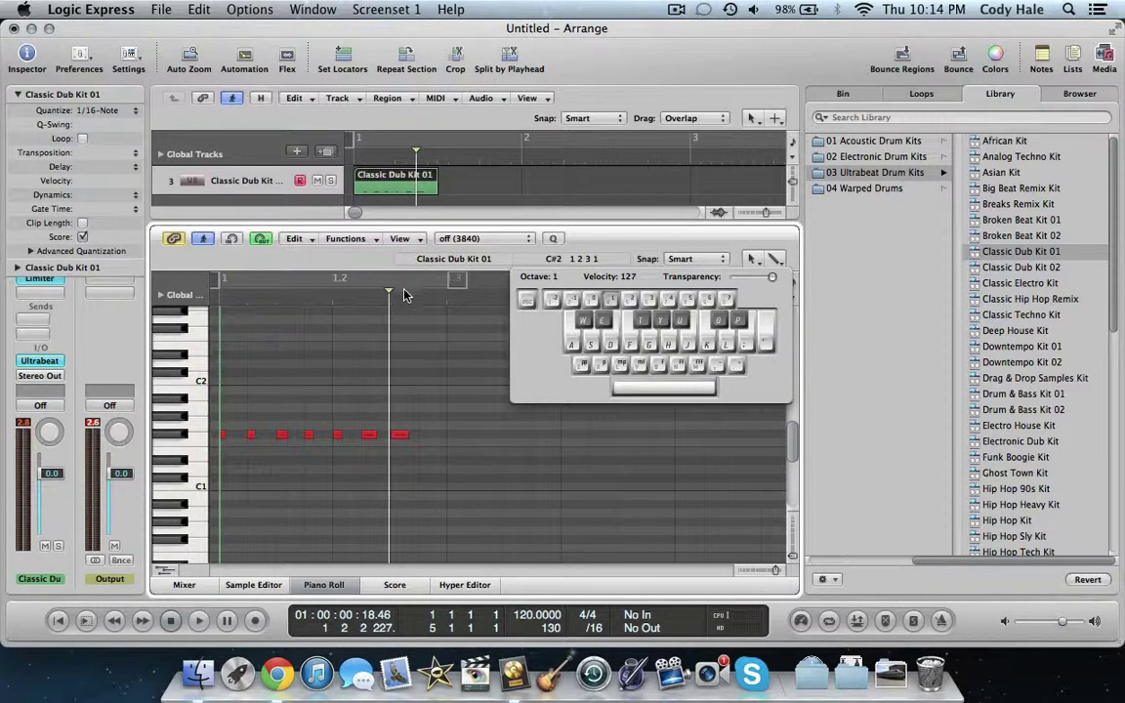
{"action": "left_click_drag", "start_coordinate": [405, 294], "coordinate": [417, 304]}
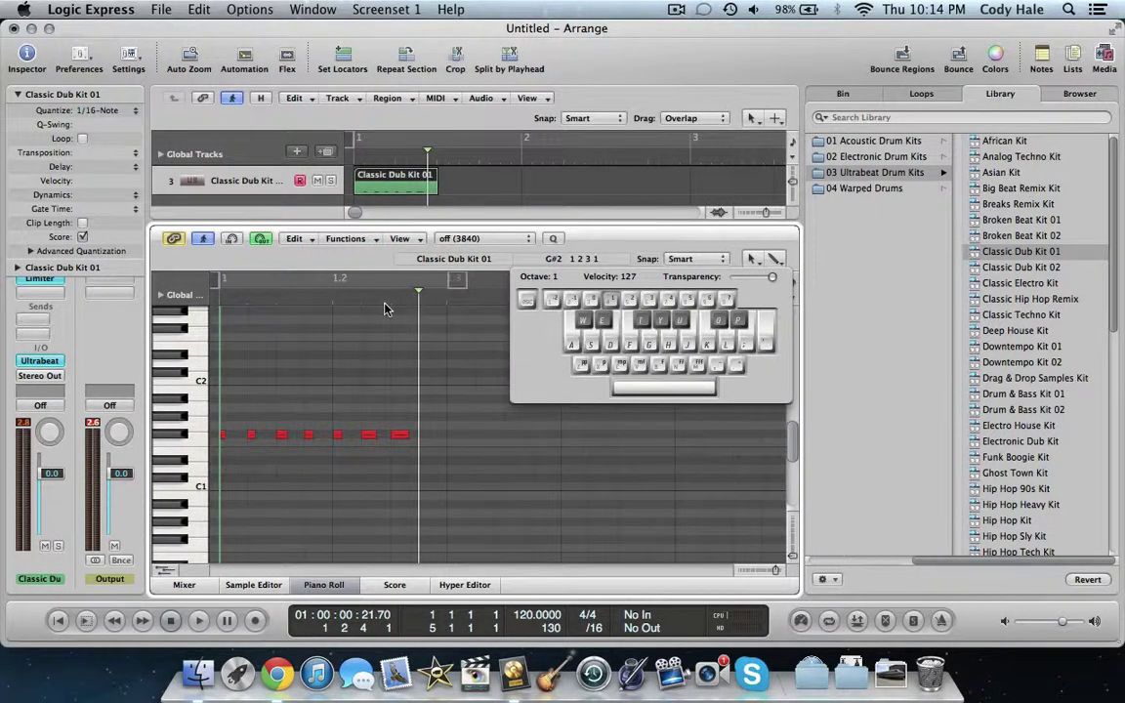
{"action": "left_click", "coordinate": [400, 434]}
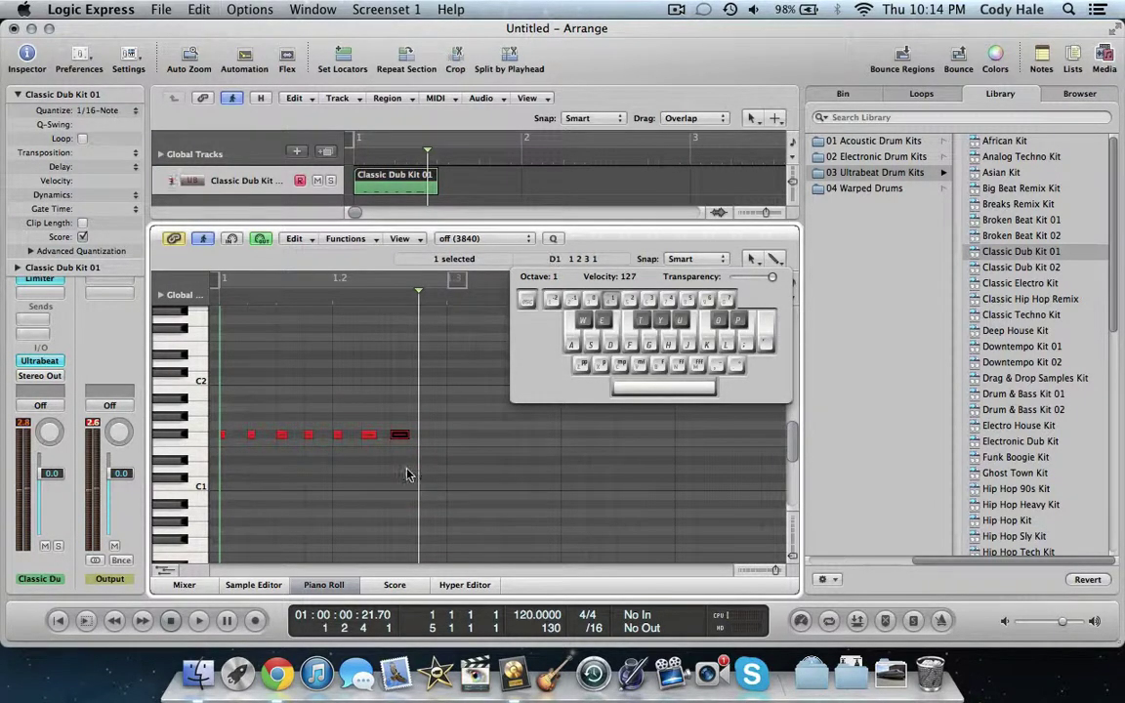
{"action": "key", "text": "s"}
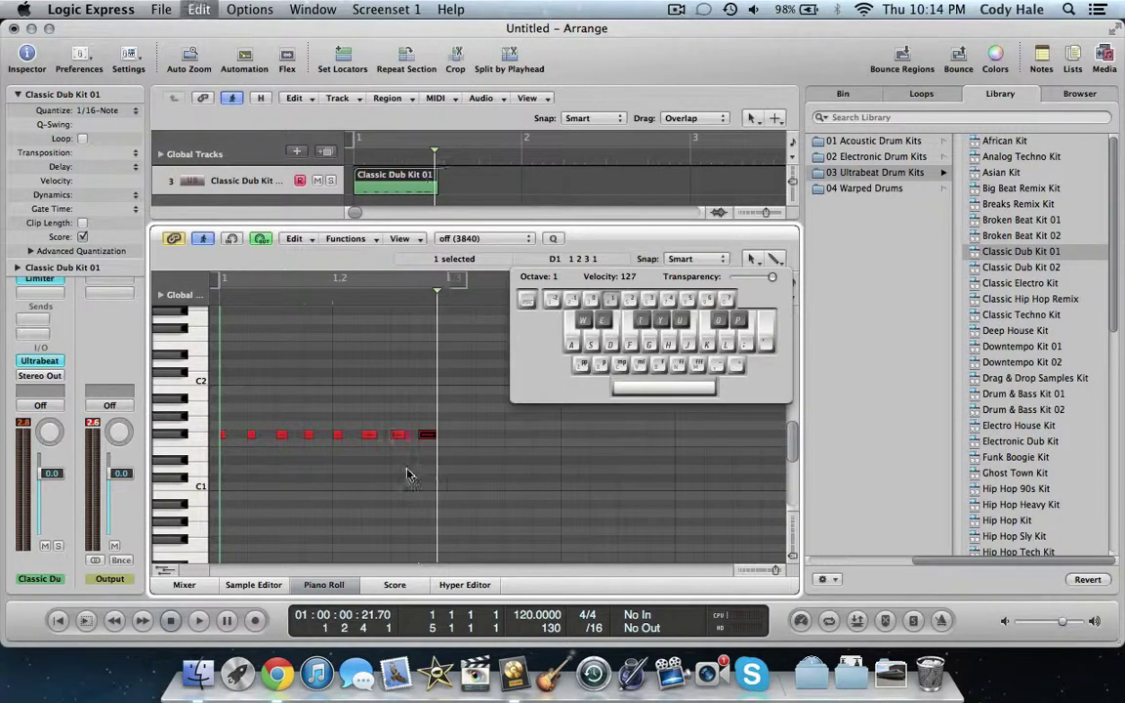
{"action": "left_click", "coordinate": [411, 468]}
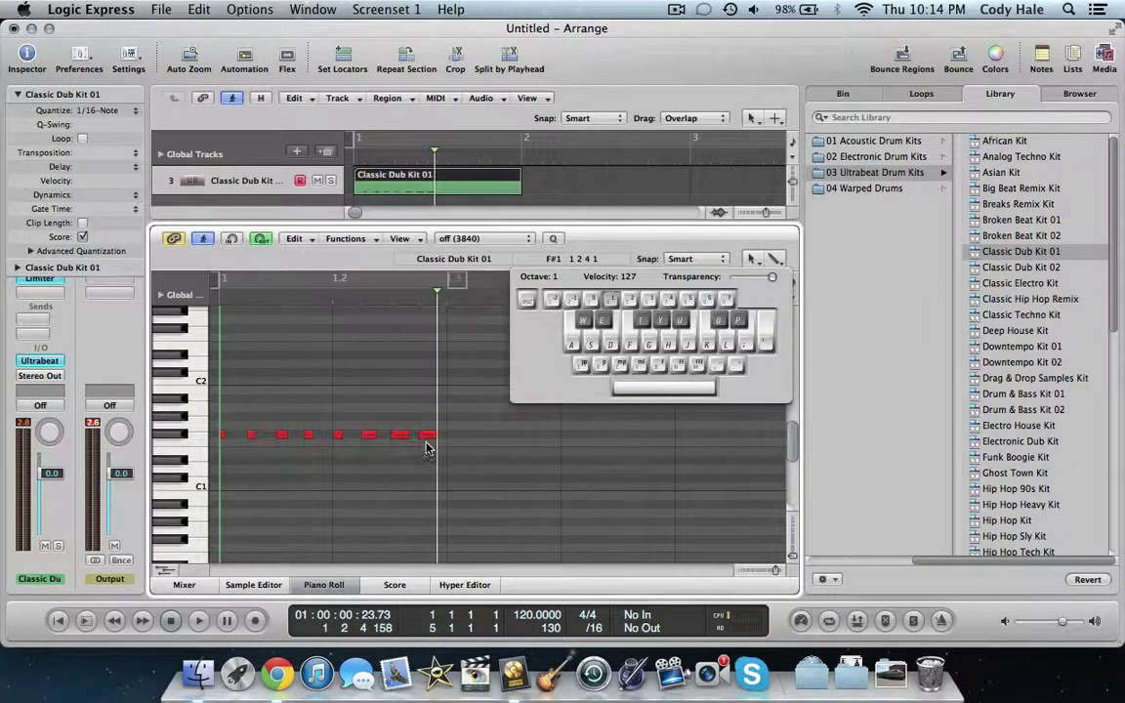
{"action": "left_click", "coordinate": [330, 585]}
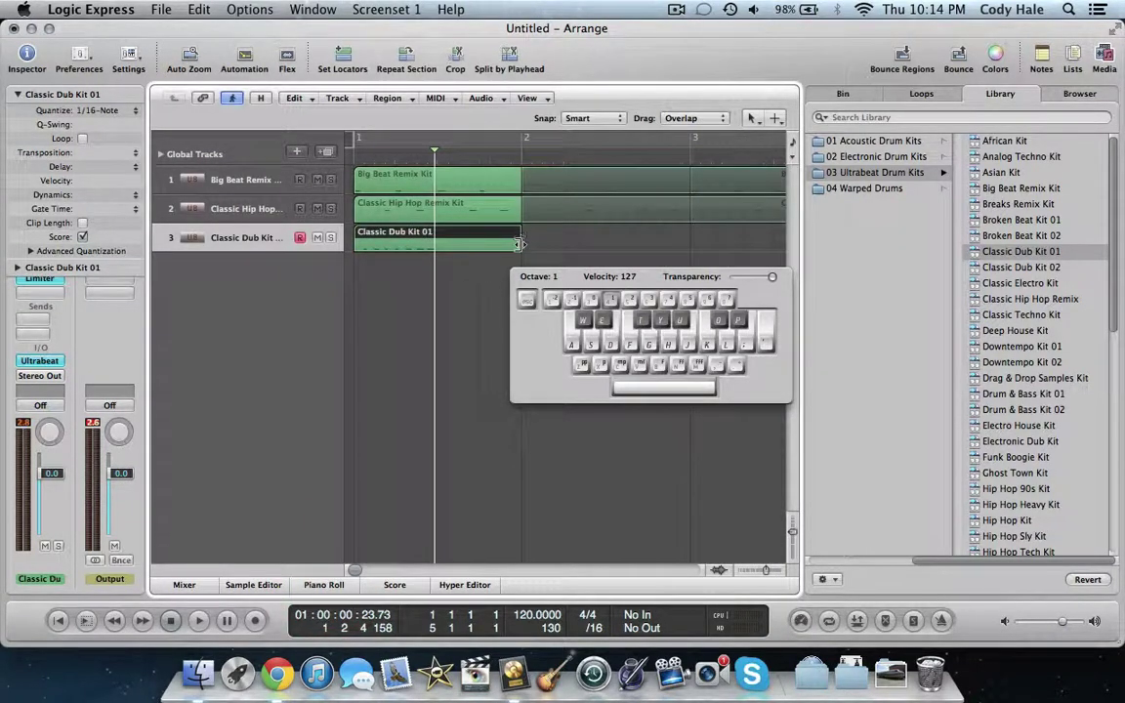
- Trim the Classic Dub Kit 01 region and loop it out past bar 3
{"action": "mouse_move", "coordinate": [518, 245]}
{"action": "left_mouse_down"}
{"action": "mouse_move", "coordinate": [406, 252]}
{"action": "mouse_move", "coordinate": [566, 246]}
{"action": "mouse_move", "coordinate": [420, 253]}
{"action": "mouse_move", "coordinate": [486, 228]}
{"action": "mouse_move", "coordinate": [646, 227]}
{"action": "left_mouse_up"}
{"action": "left_click", "coordinate": [432, 248]}
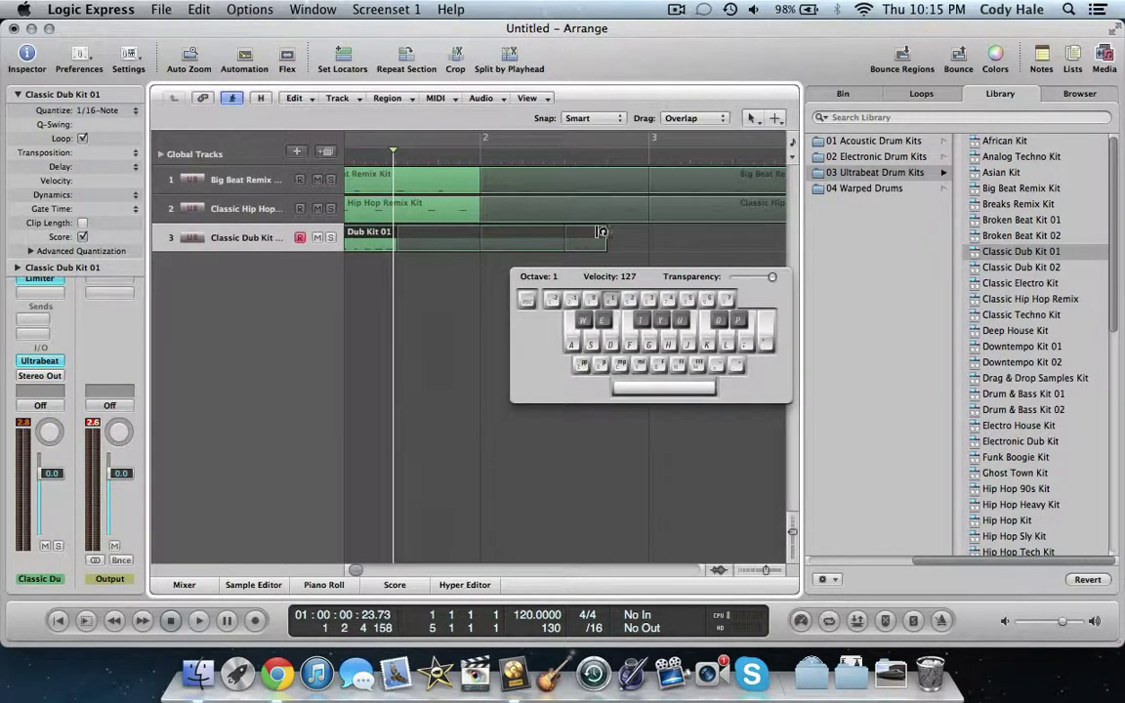
{"action": "left_click_drag", "start_coordinate": [637, 229], "coordinate": [821, 229]}
- Play all three drum tracks together from the start
{"action": "left_click", "coordinate": [415, 293]}
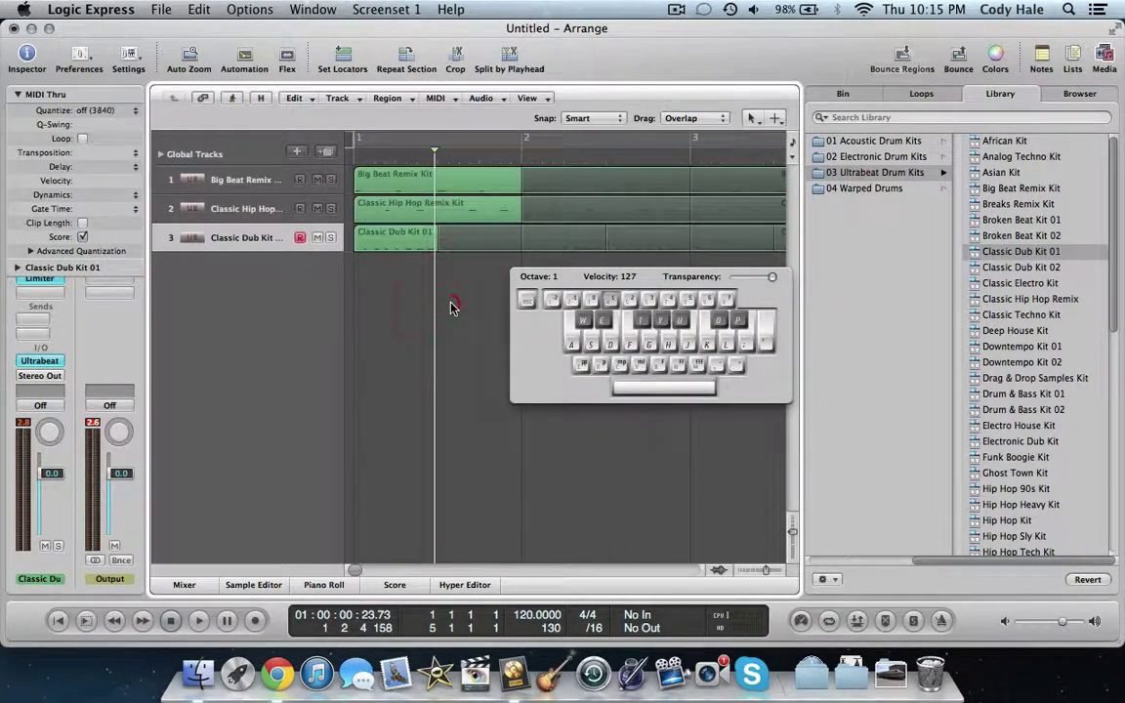
{"action": "key", "text": "Return"}
{"action": "key", "text": "space"}
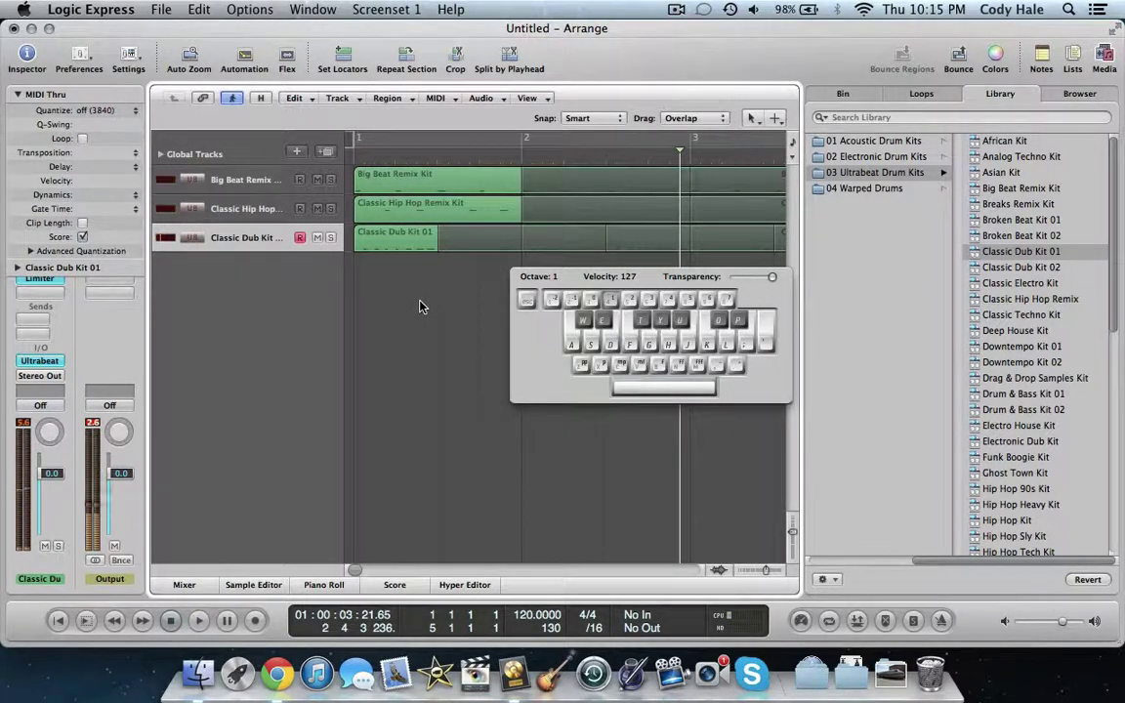
{"action": "key", "text": "space"}
{"action": "key", "text": "Return"}
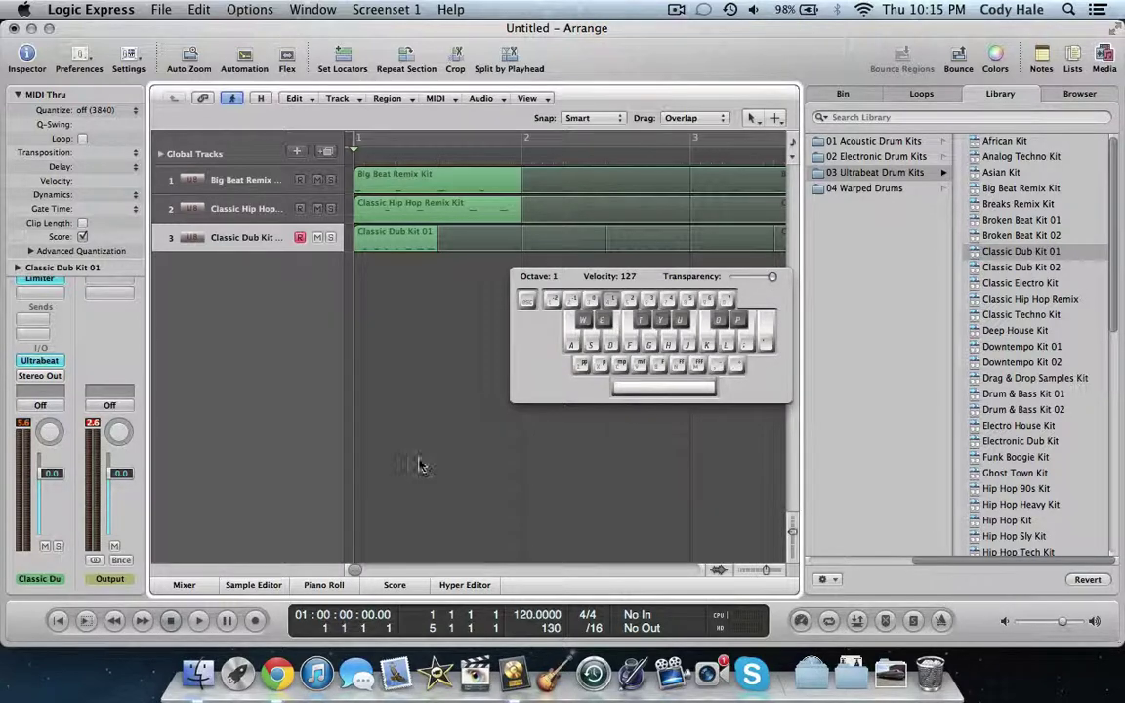
{"action": "left_click", "coordinate": [676, 10]}
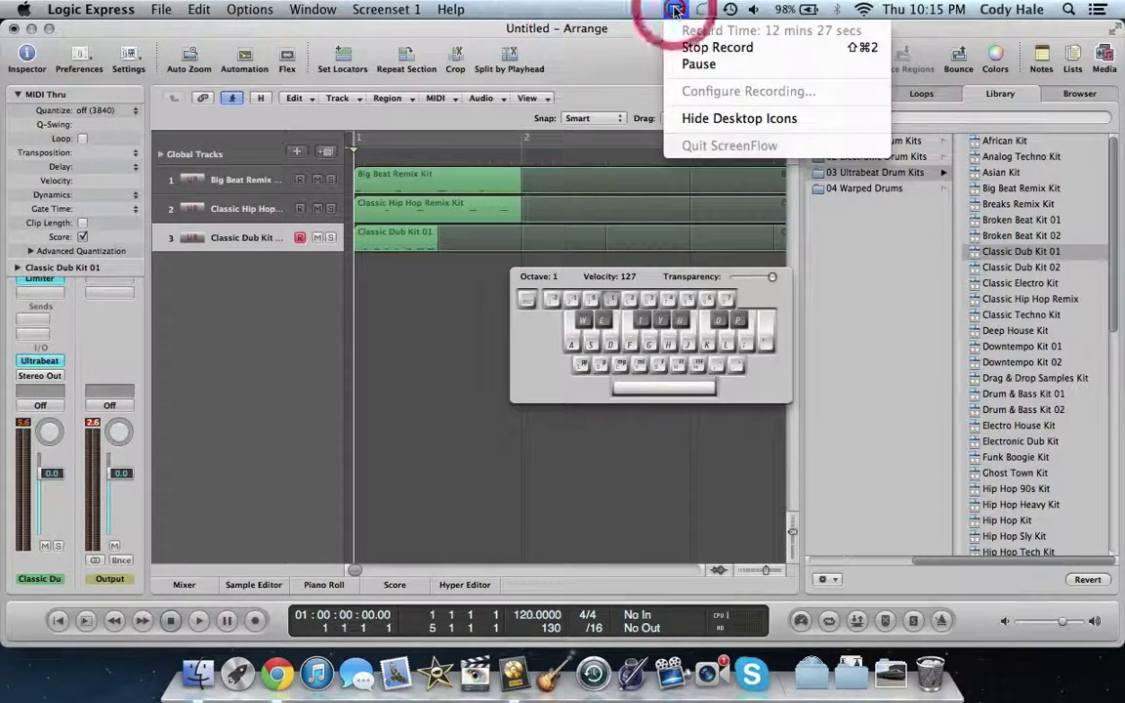